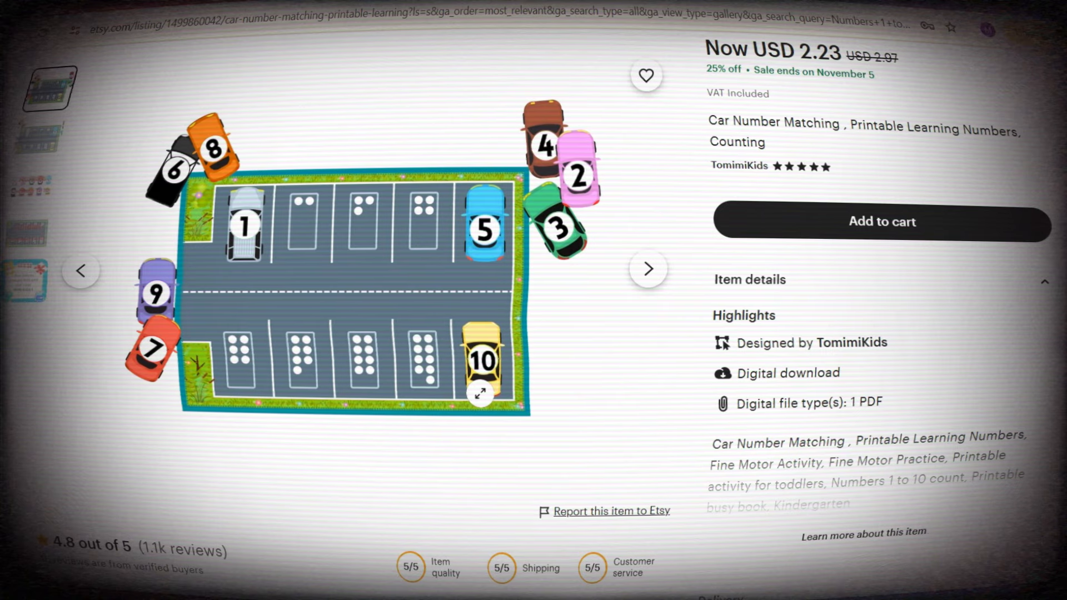
# Examine the car number matching listing's cart count, sale price and product title
pyautogui.scroll(3, 533, 334)
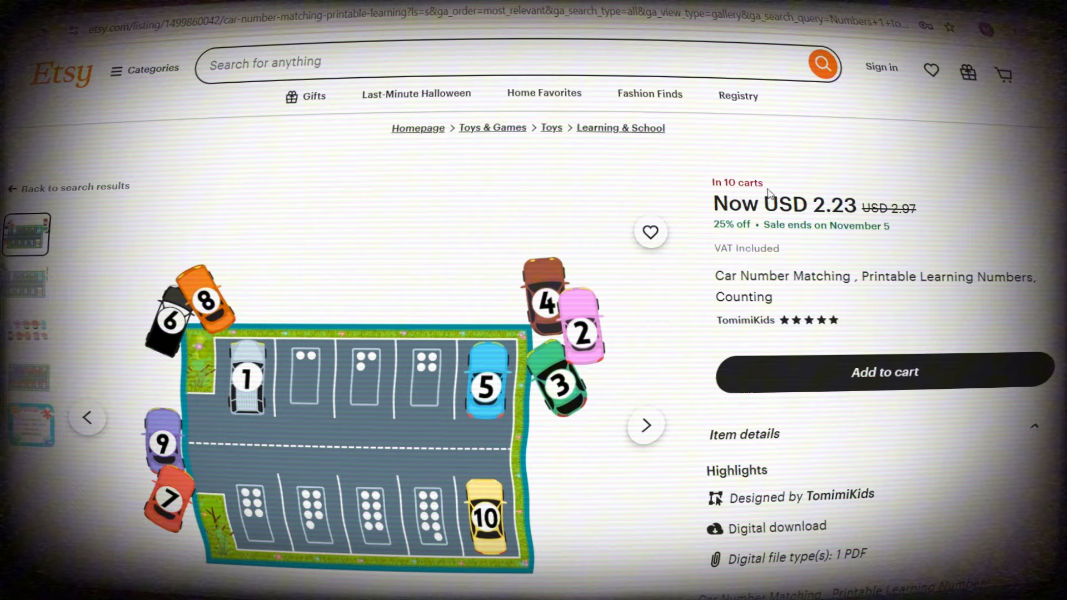
pyautogui.moveTo(714, 183); pyautogui.dragTo(770, 183)
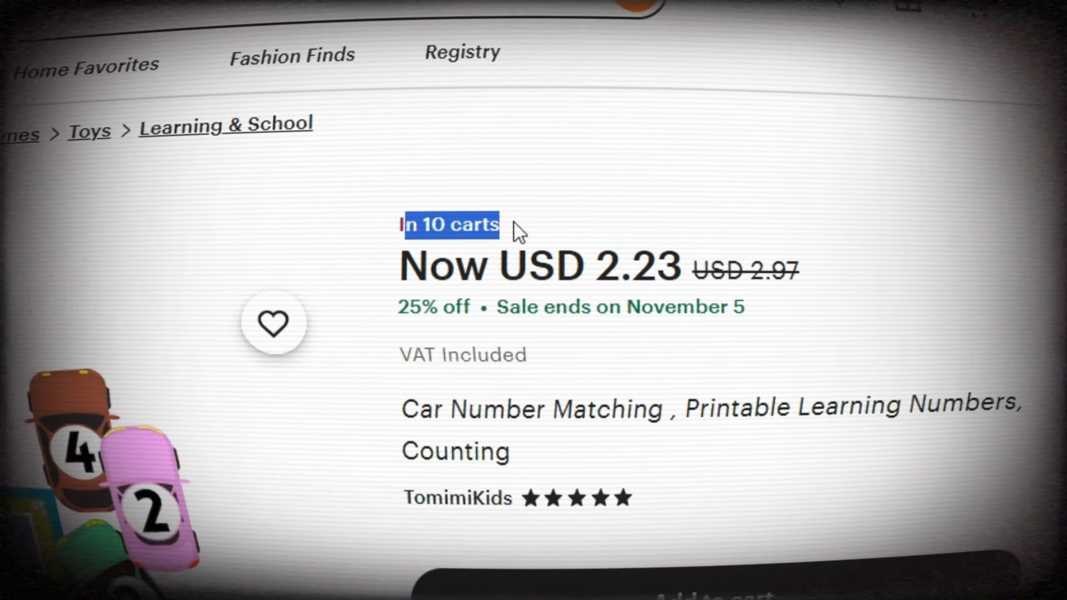
pyautogui.click(514, 223)
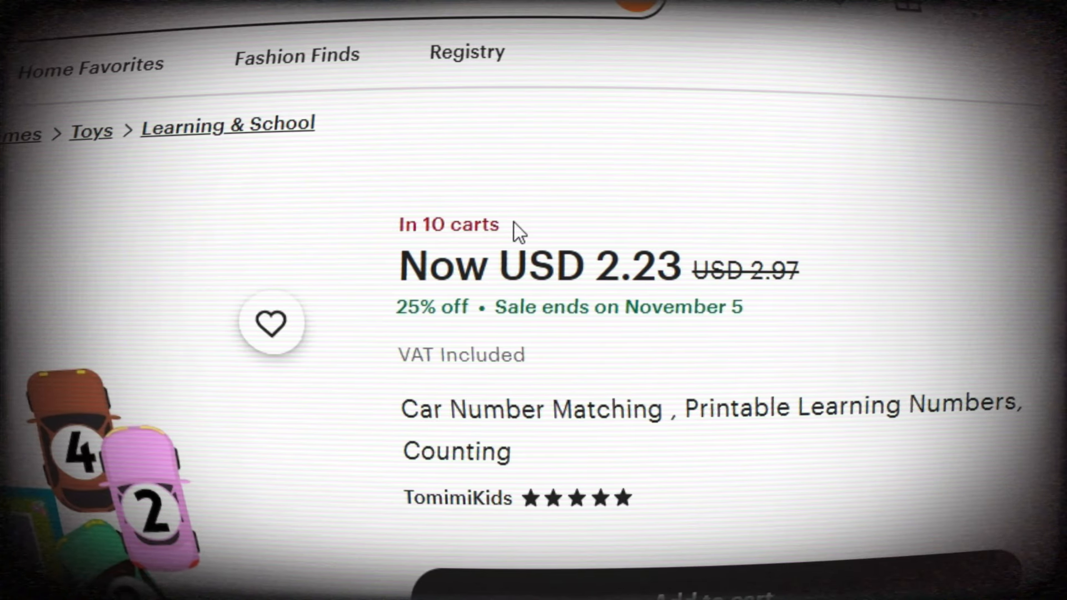
pyautogui.moveTo(607, 271); pyautogui.dragTo(686, 284)
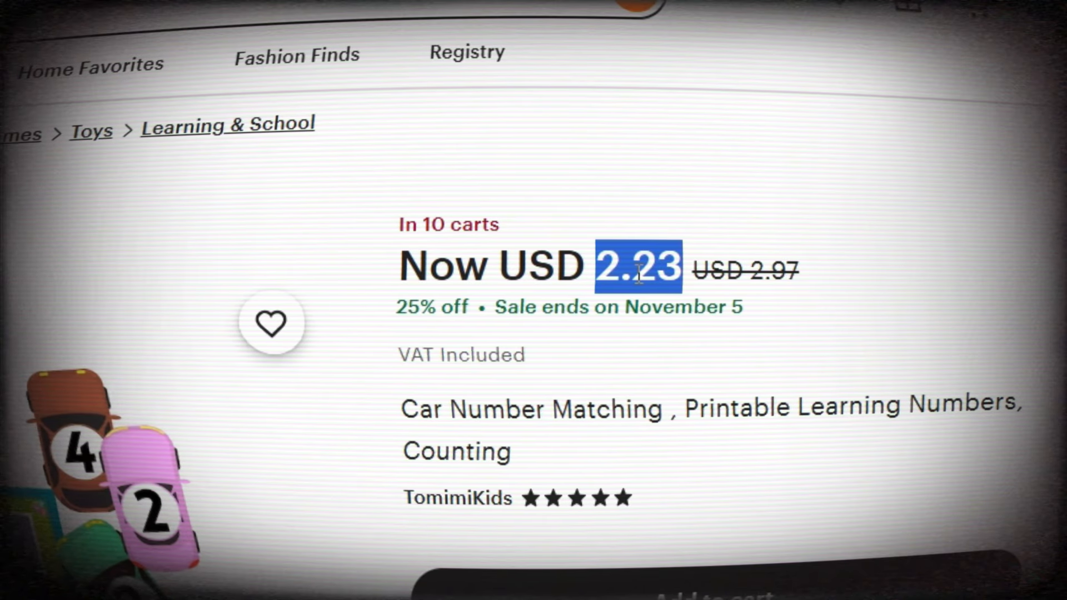
pyautogui.click(511, 409)
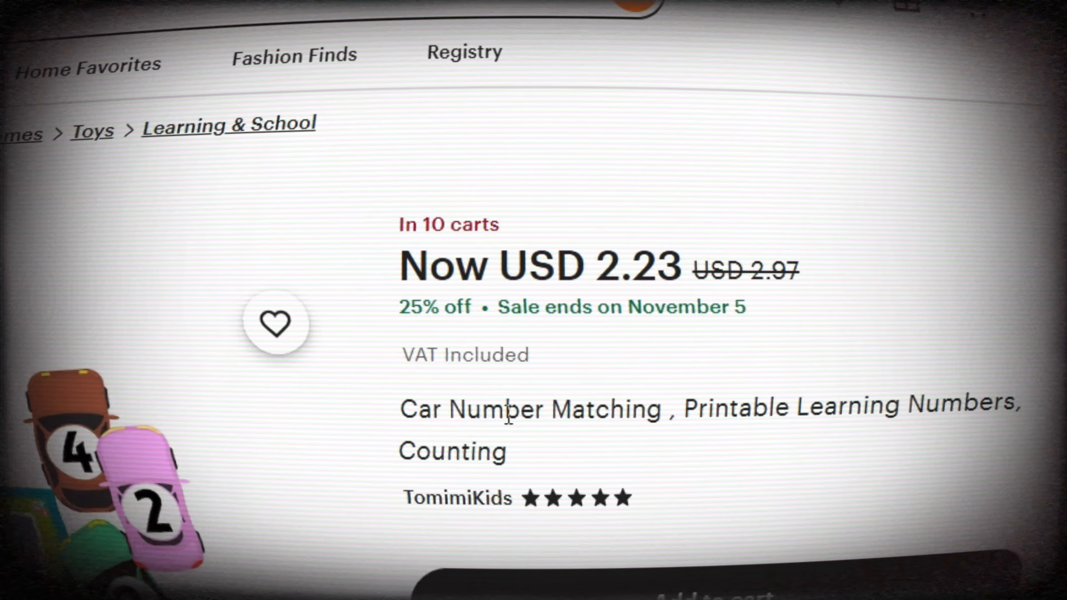
pyautogui.moveTo(402, 413); pyautogui.dragTo(659, 409)
pyautogui.click(431, 407)
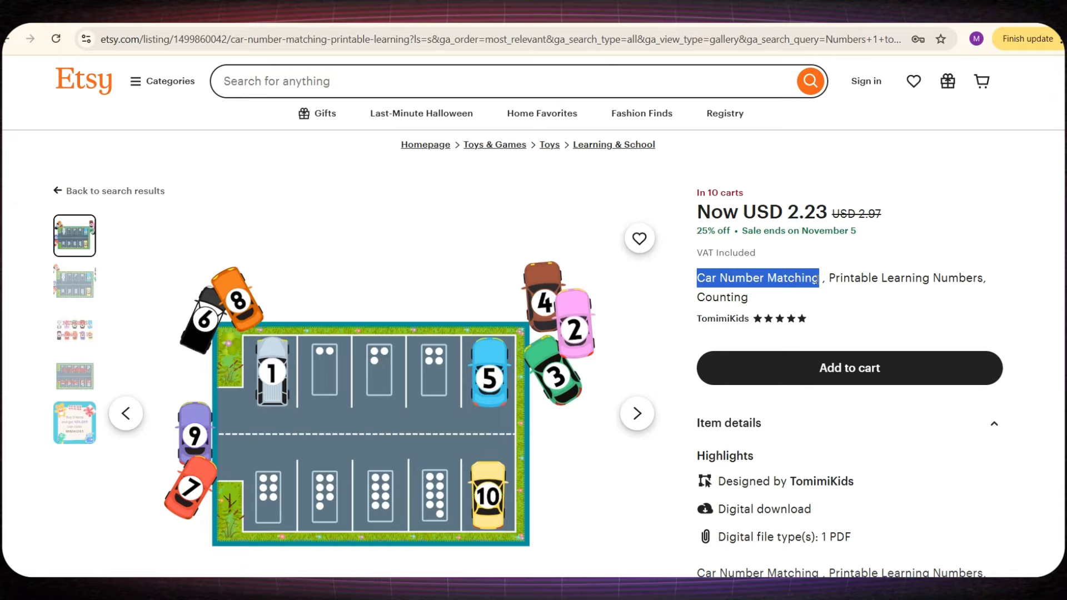
pyautogui.click(766, 317)
# Examine the listing's digital download and file type highlights, and the key phrases in its item description
pyautogui.scroll(-1, 765, 318)
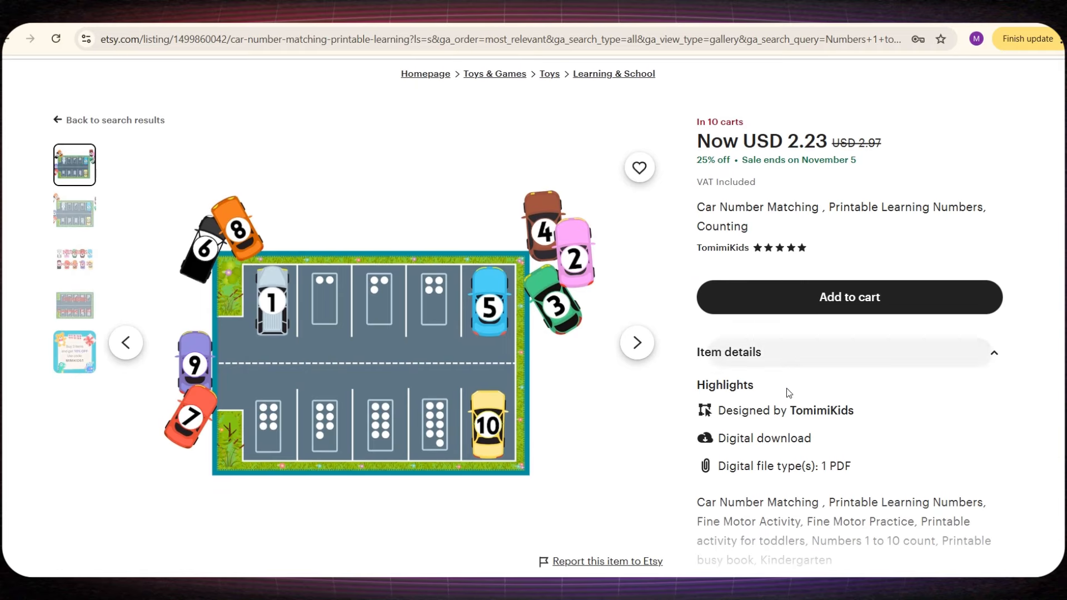
pyautogui.moveTo(717, 439); pyautogui.dragTo(811, 438)
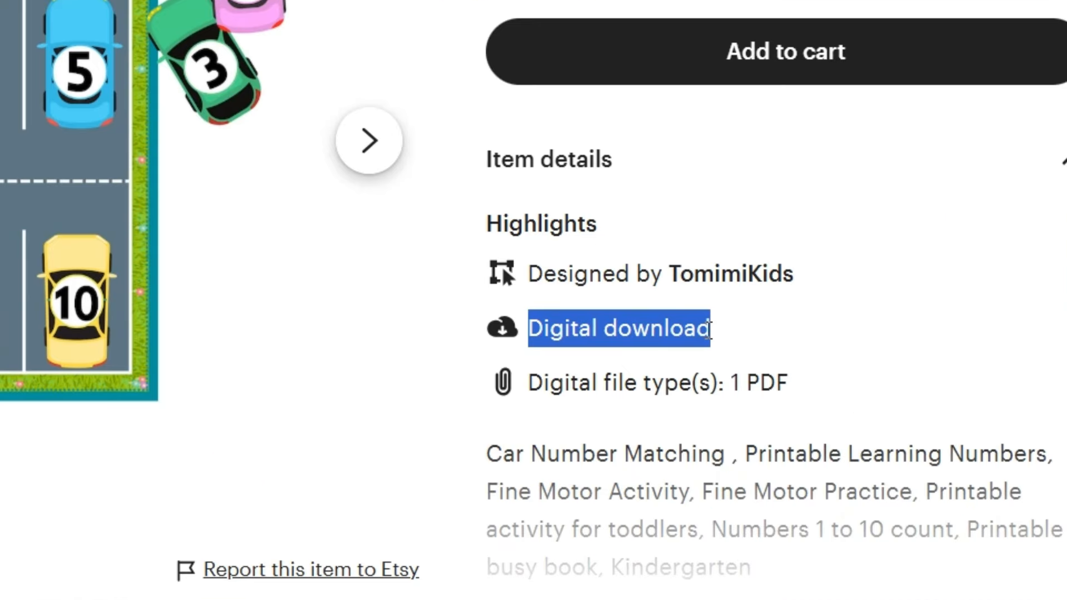
pyautogui.click(811, 438)
pyautogui.moveTo(742, 383); pyautogui.dragTo(797, 384)
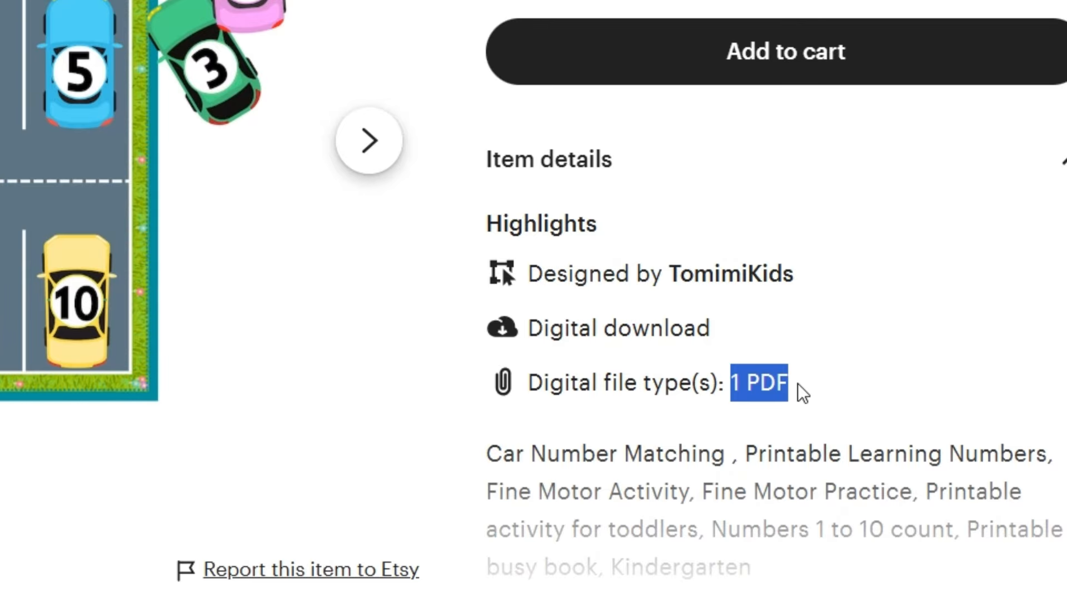
pyautogui.click(797, 382)
pyautogui.scroll(-2, 797, 382)
pyautogui.click(778, 484)
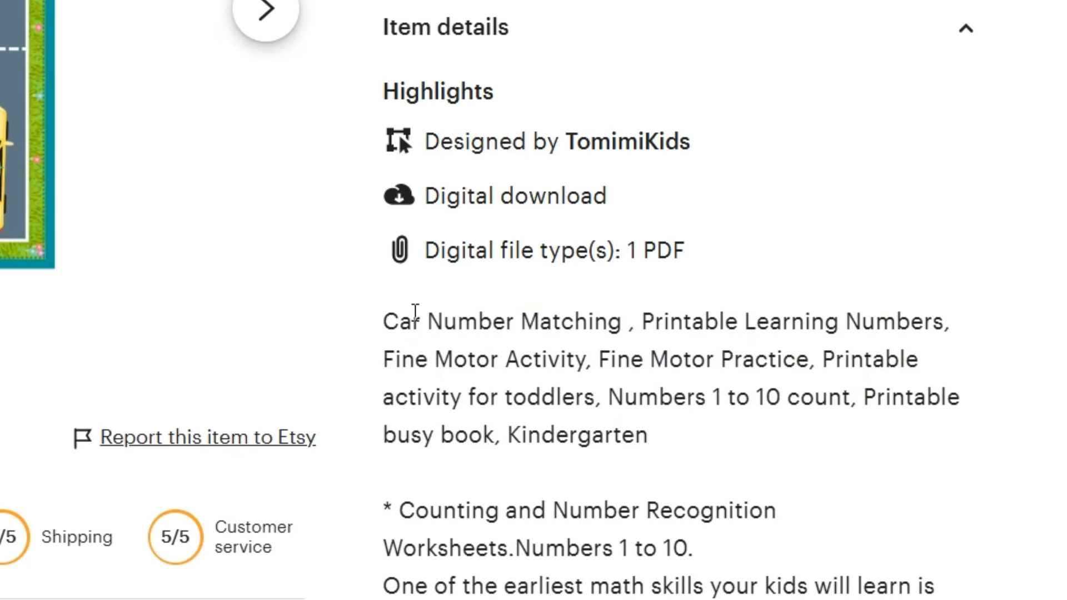
pyautogui.moveTo(383, 361); pyautogui.dragTo(578, 361)
pyautogui.click(580, 363)
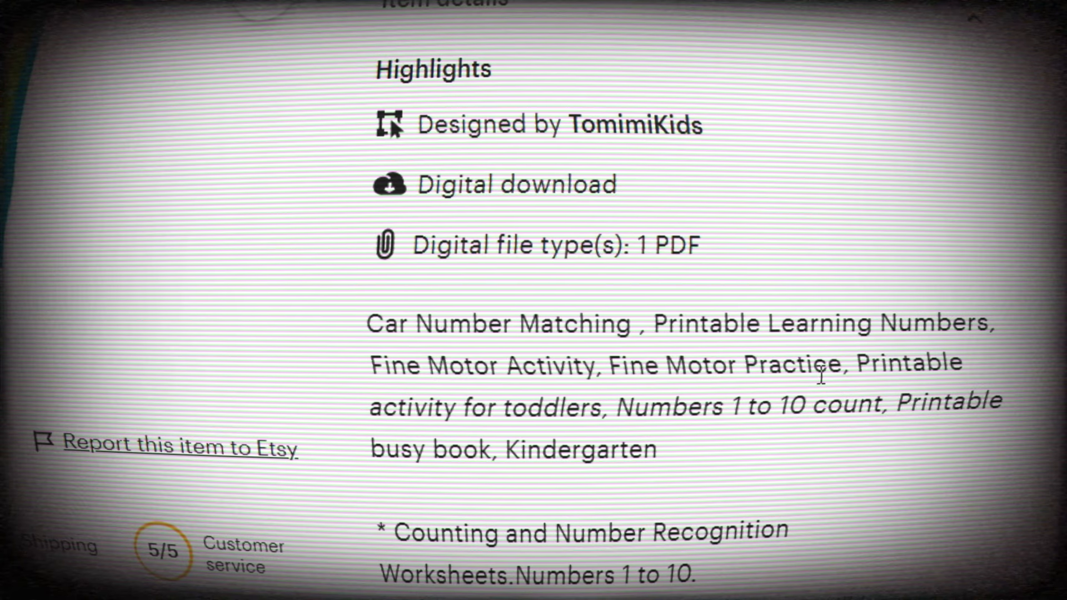
pyautogui.moveTo(615, 407); pyautogui.dragTo(856, 403)
pyautogui.click(845, 389)
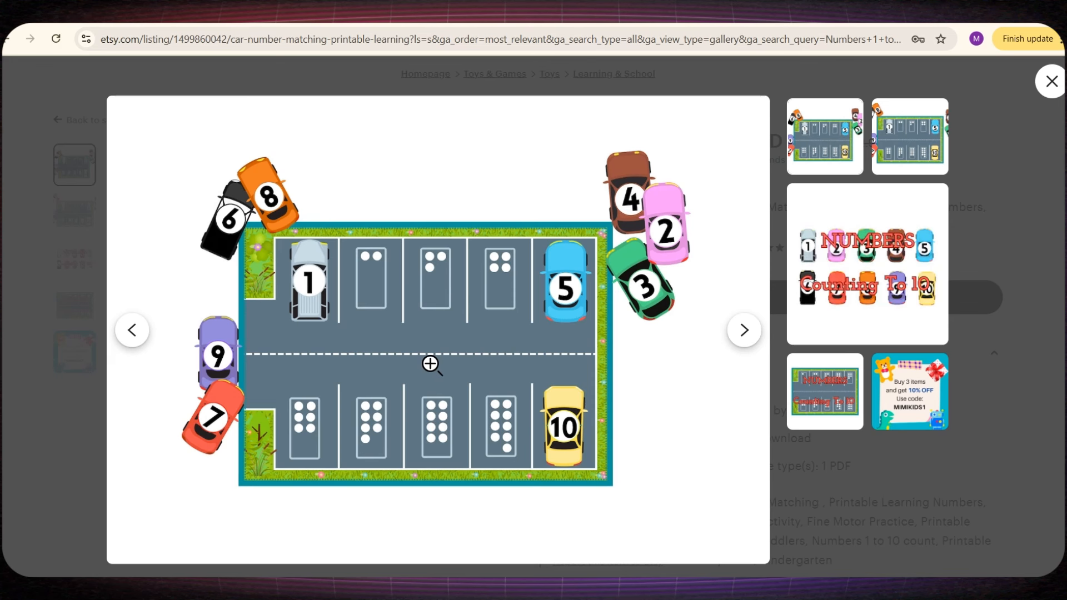
# Browse through the car number matching listing's enlarged product images
pyautogui.click(731, 336)
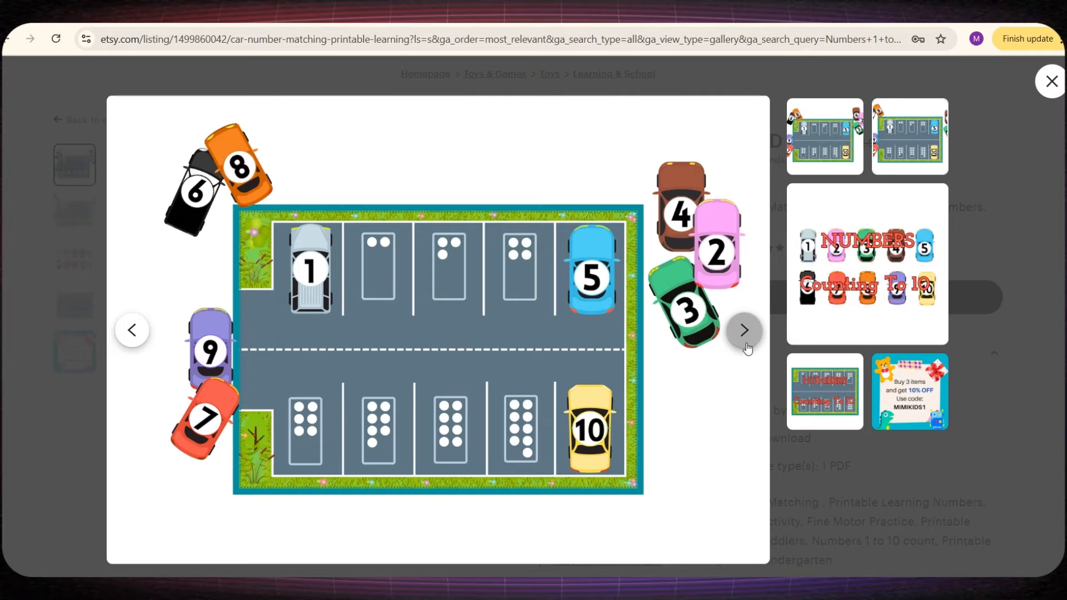
pyautogui.click(743, 333)
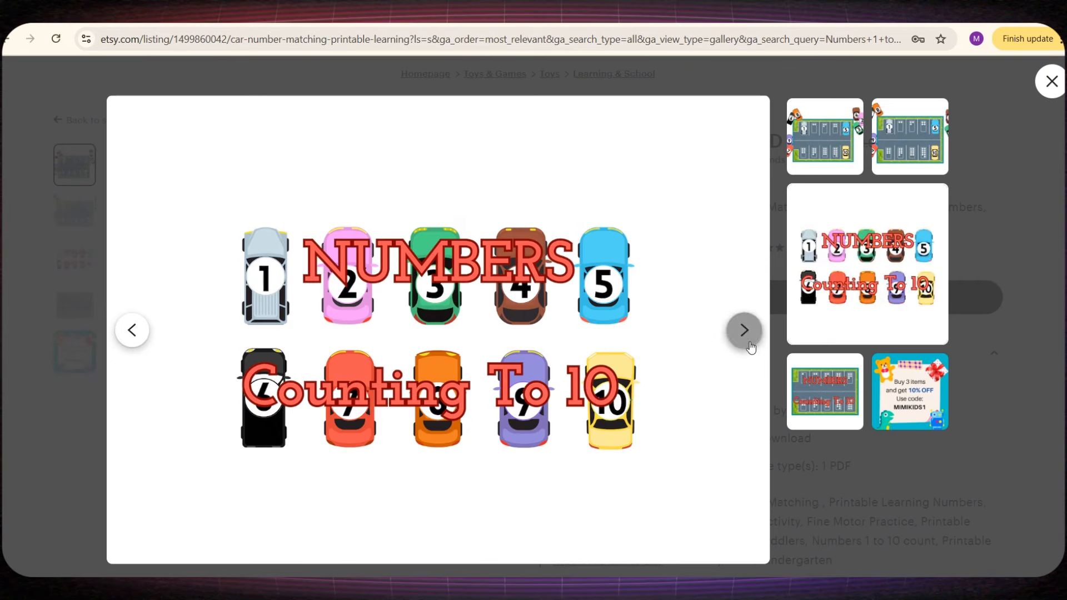
pyautogui.click(744, 332)
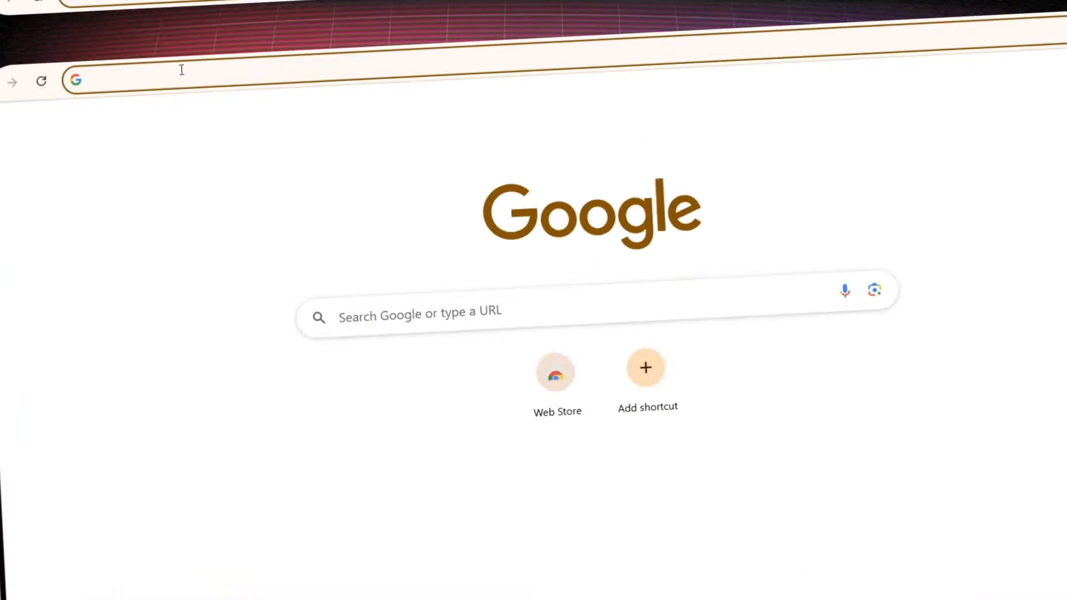
# Open the website kidoprints.xyz
pyautogui.write('kidop')
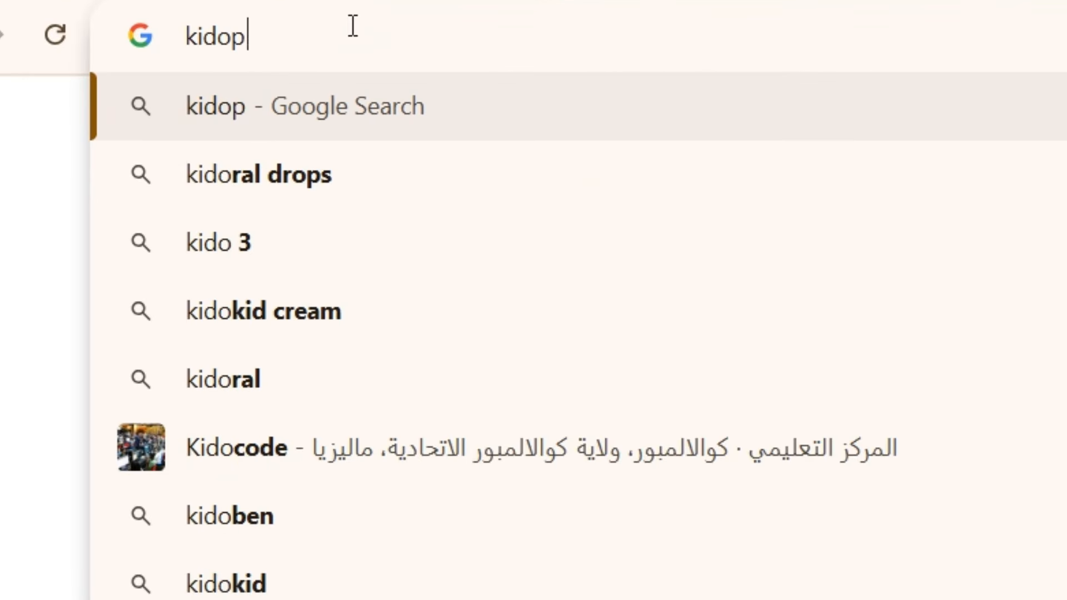
pyautogui.write('rints.xyz')
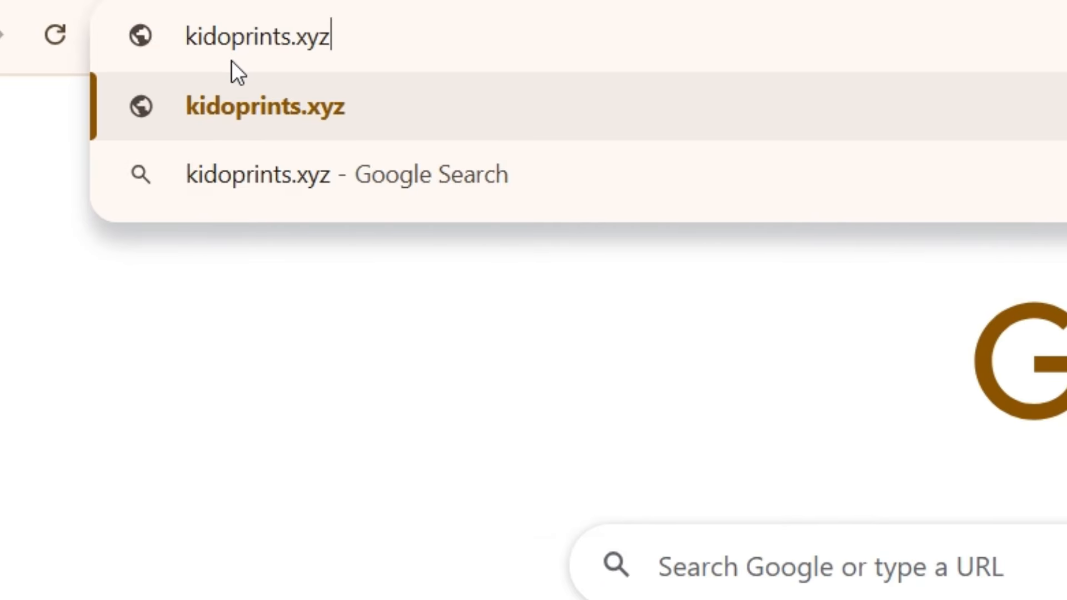
pyautogui.press('Return')
# Find the Kids' Book Creator's Dream Bundle under Trending Products and open its detail page
pyautogui.scroll(-5, 498, 221)
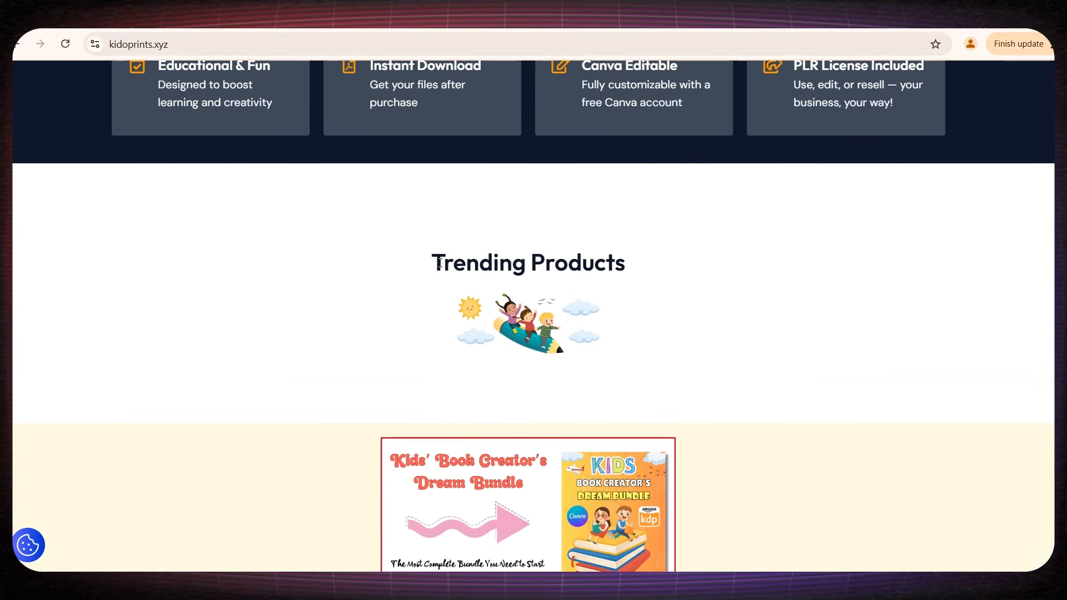
pyautogui.moveTo(438, 262); pyautogui.dragTo(602, 281)
pyautogui.click(602, 281)
pyautogui.scroll(-5, 603, 281)
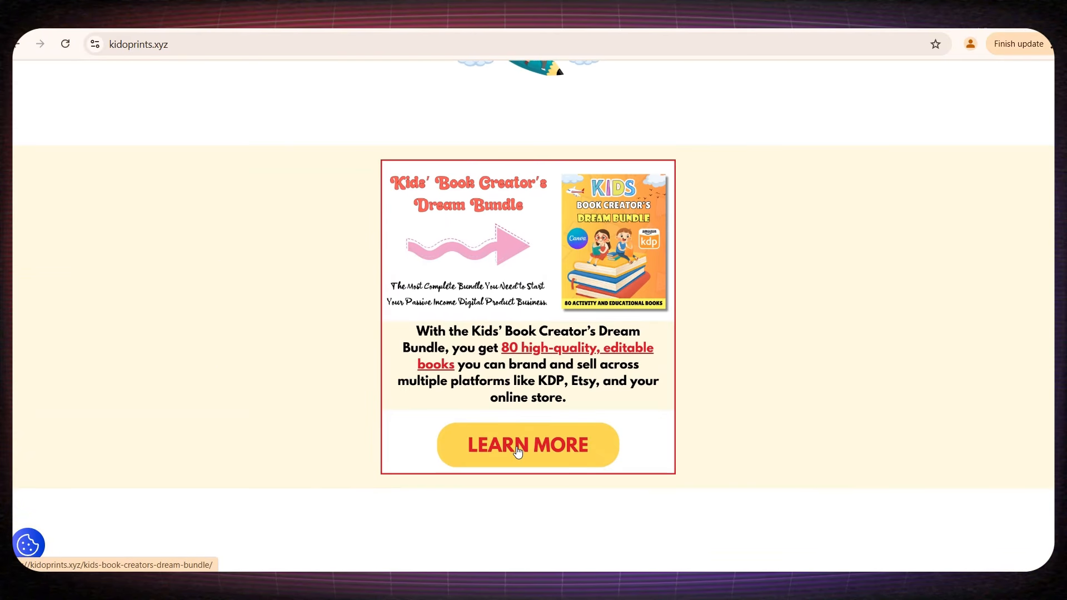
pyautogui.click(515, 448)
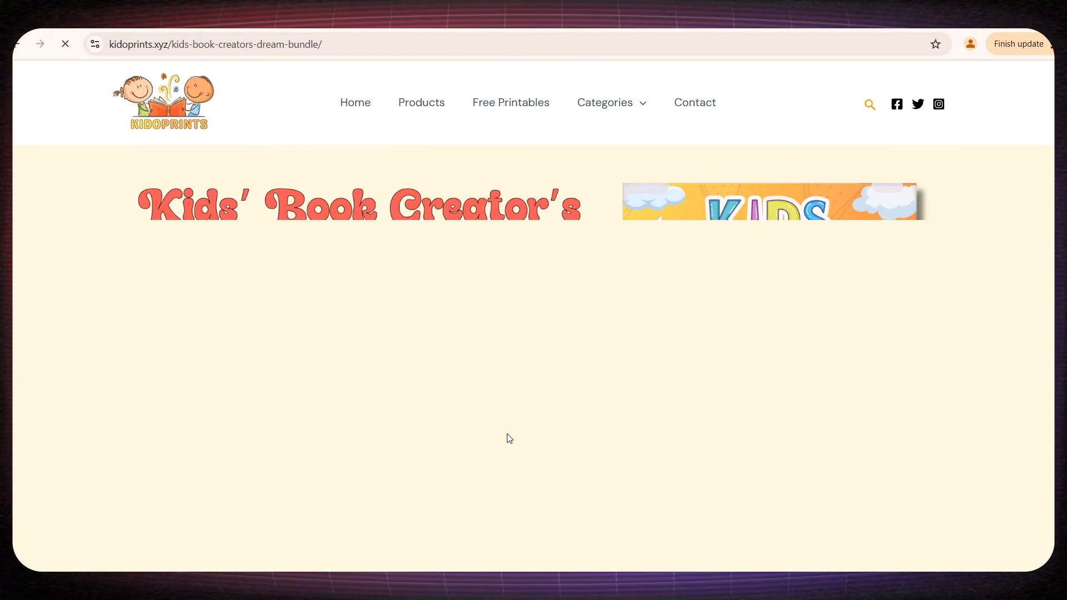
# Review the Dream Bundle's description and proceed to its purchase page
pyautogui.scroll(-15, 340, 258)
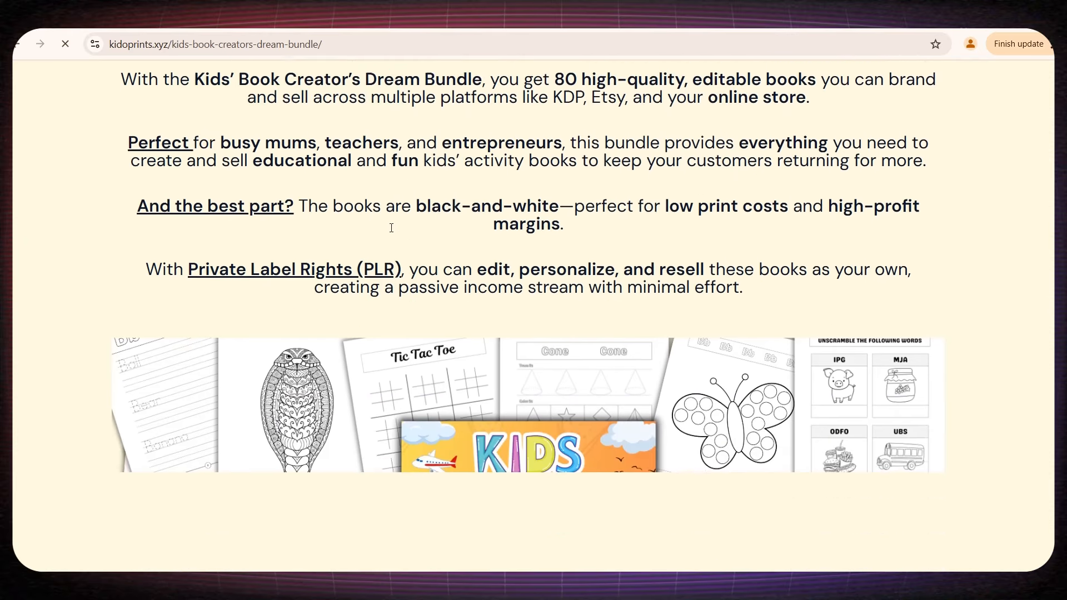
pyautogui.scroll(-7, 391, 231)
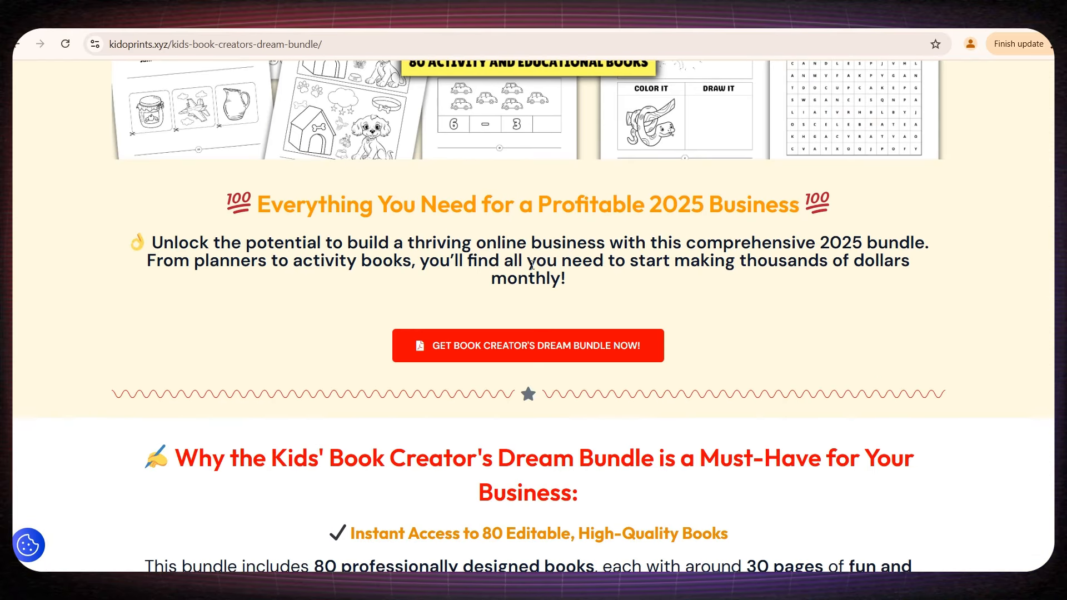
pyautogui.click(554, 340)
# Apply the coupon code moe20 to the bundle order and check the coupon savings and total
pyautogui.click(817, 220)
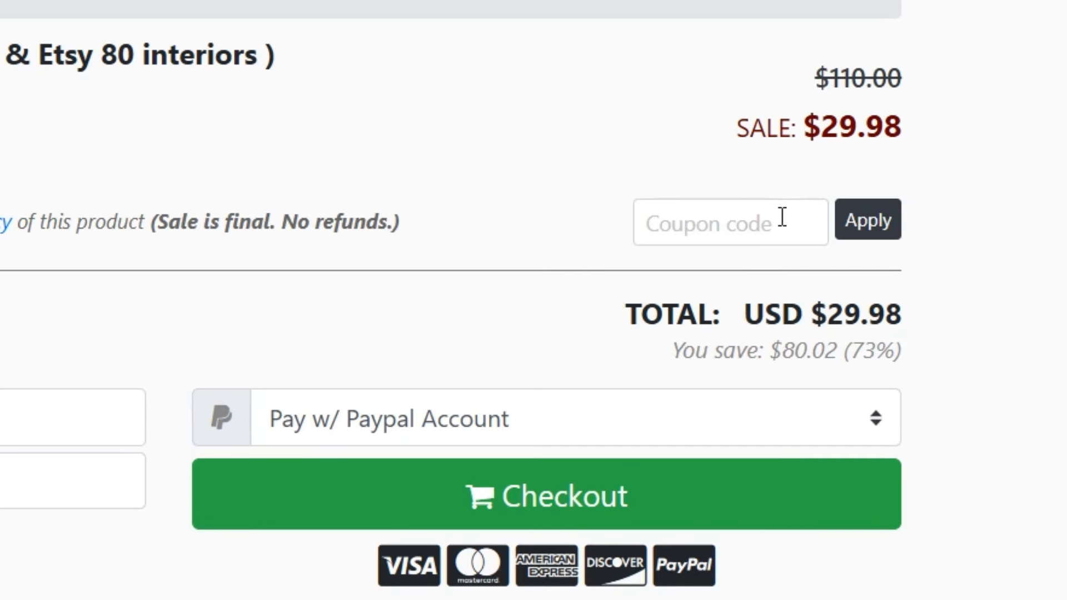
pyautogui.click(812, 216)
pyautogui.write('moe20')
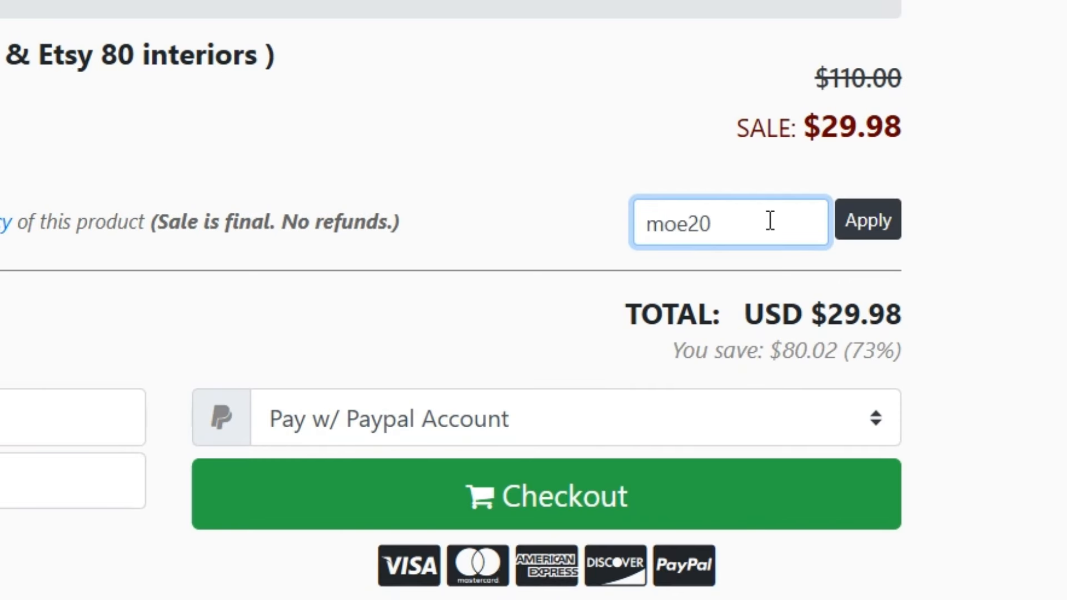
pyautogui.moveTo(770, 220); pyautogui.dragTo(640, 229)
pyautogui.click(891, 225)
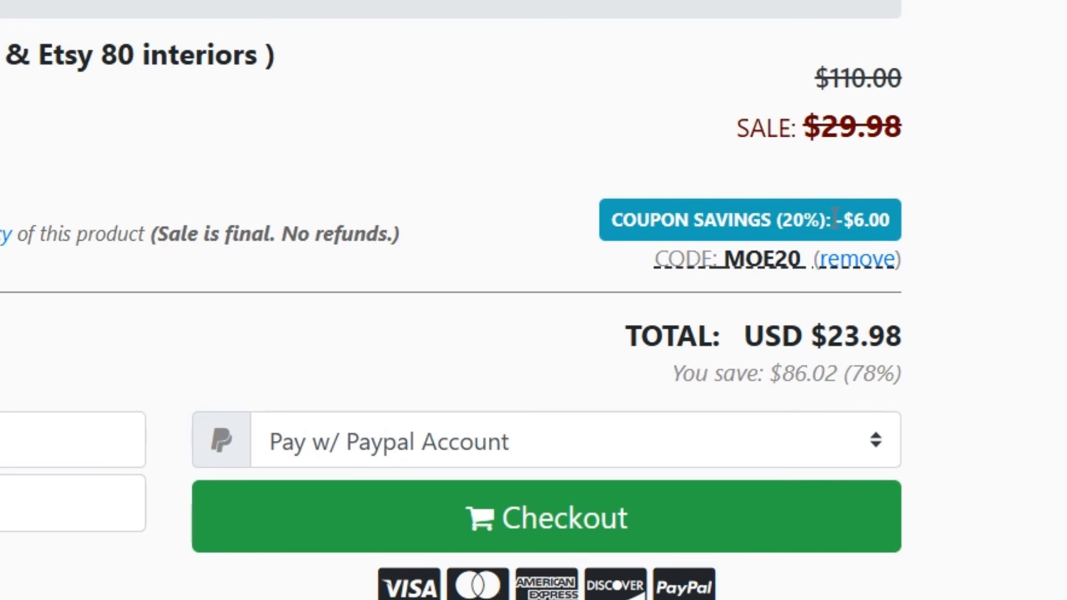
pyautogui.click(900, 217)
pyautogui.moveTo(899, 327); pyautogui.dragTo(811, 334)
pyautogui.click(811, 333)
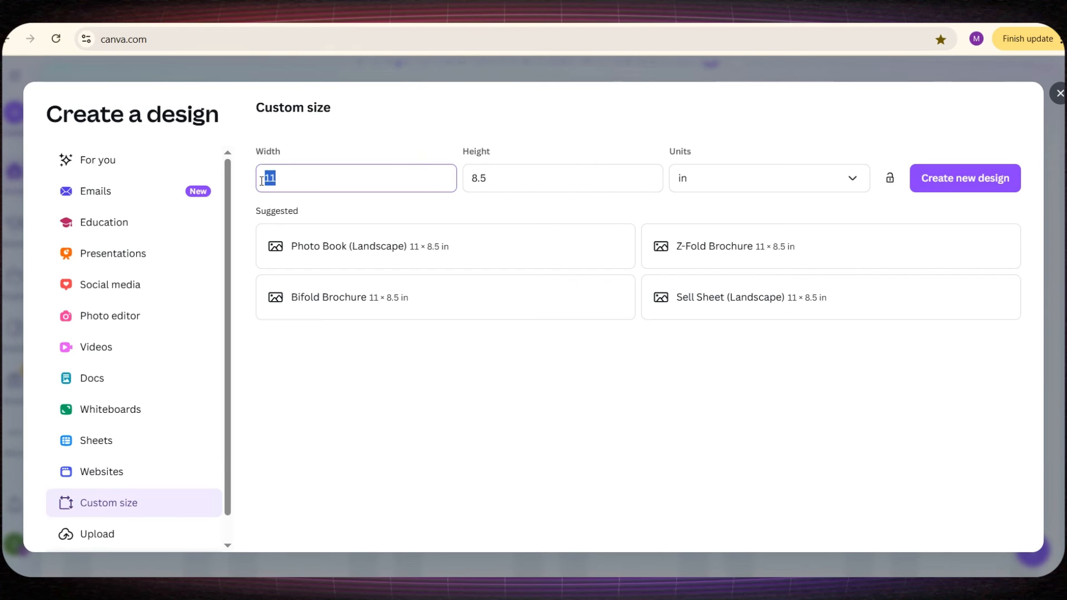
# Create a custom-size Canva design of 11 × 8.5 in, add a second blank page and return to page 1
pyautogui.click(478, 178)
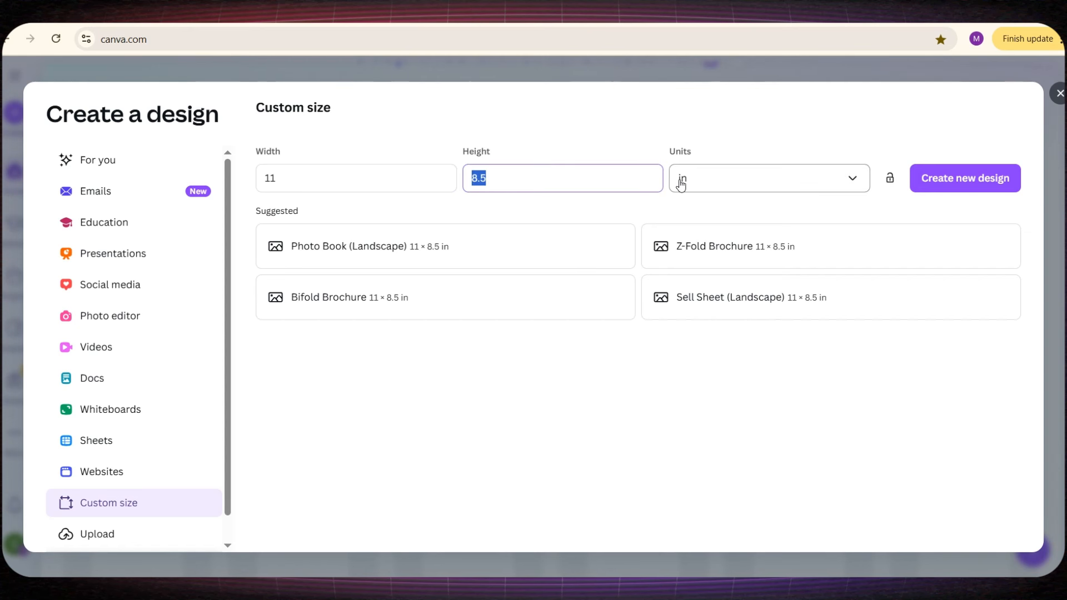
pyautogui.click(959, 187)
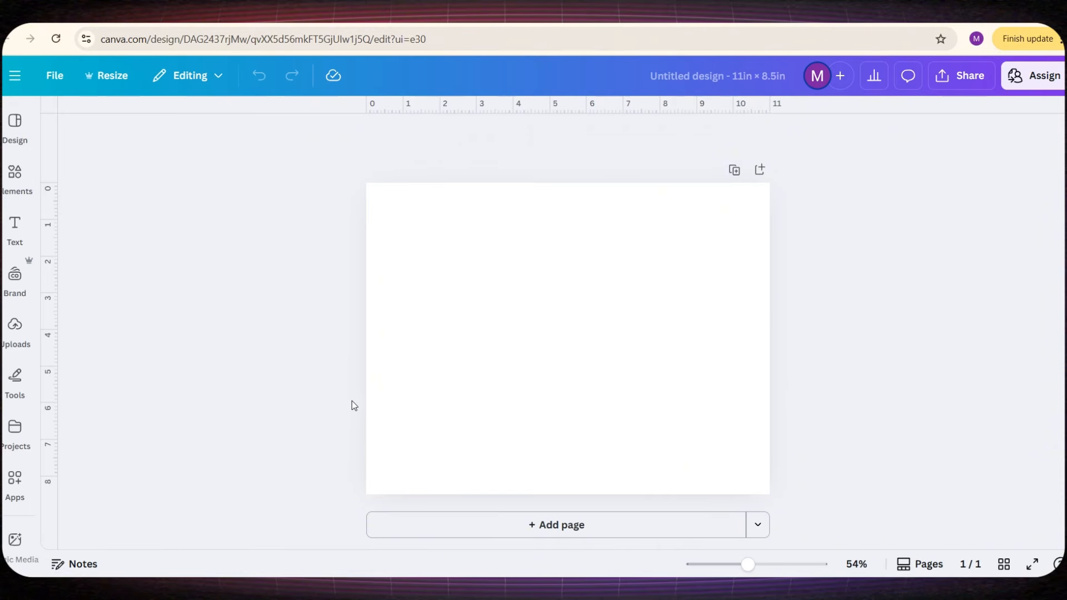
pyautogui.click(549, 525)
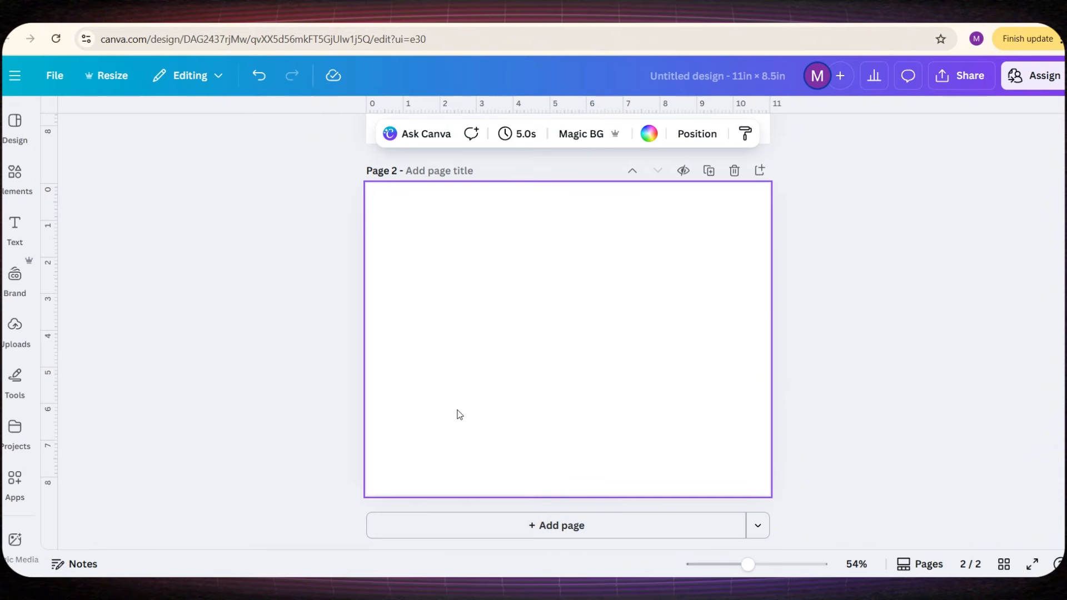
pyautogui.scroll(6, 414, 443)
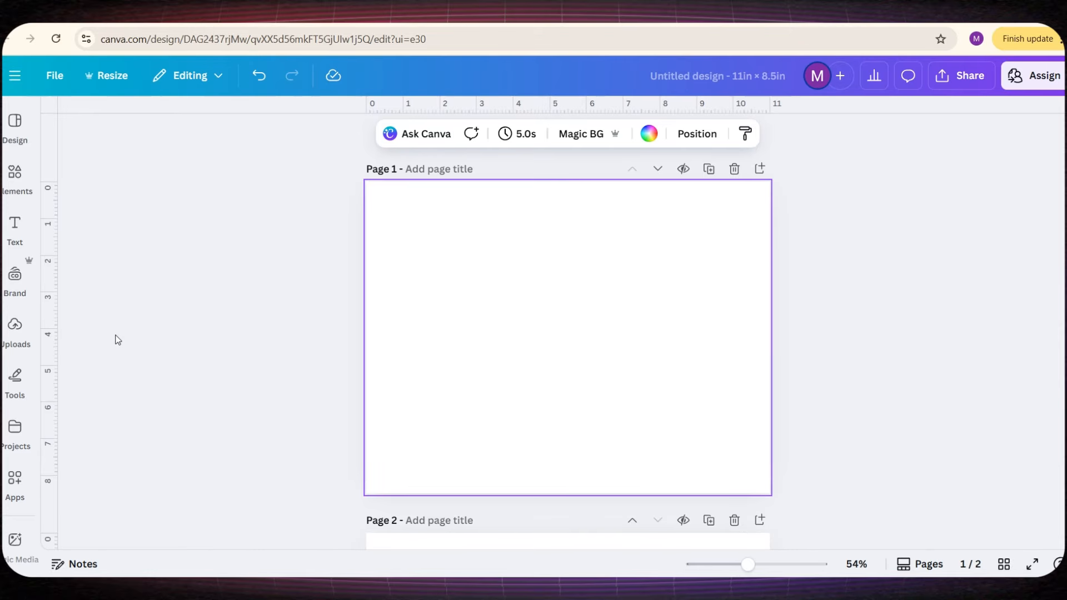
# Search the elements for Garden, limit the results to graphics and browse them for a grassy background
pyautogui.click(15, 173)
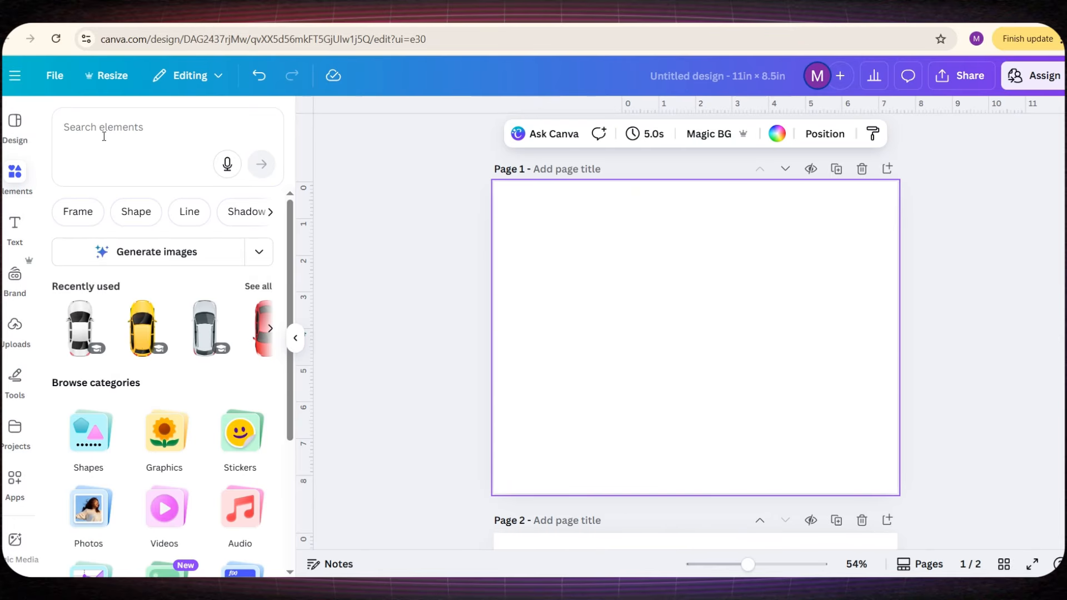
pyautogui.click(103, 136)
pyautogui.write('G')
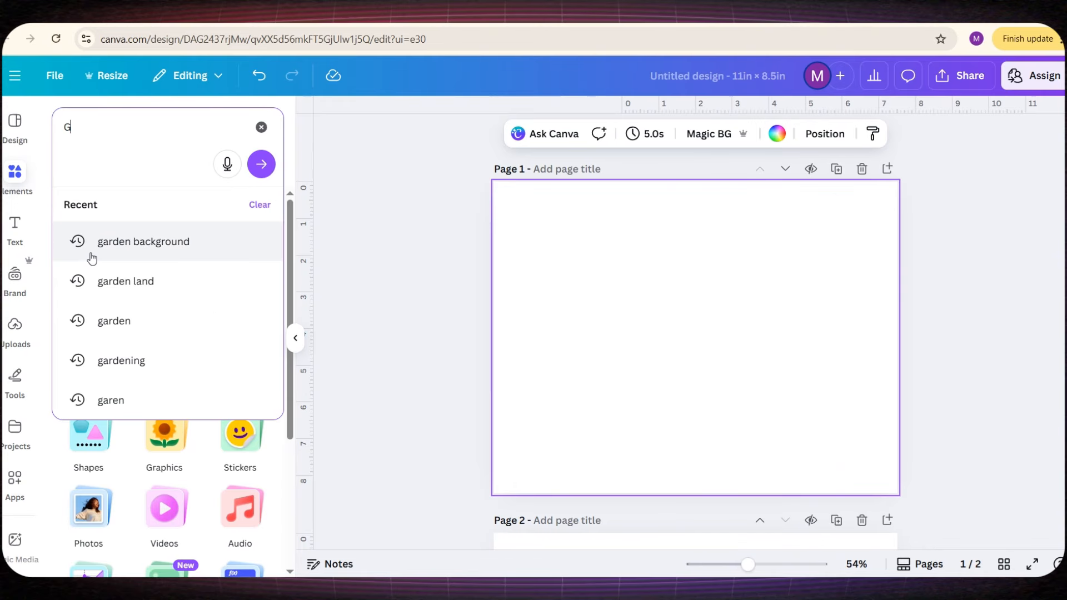
pyautogui.write('arden')
pyautogui.press('Return')
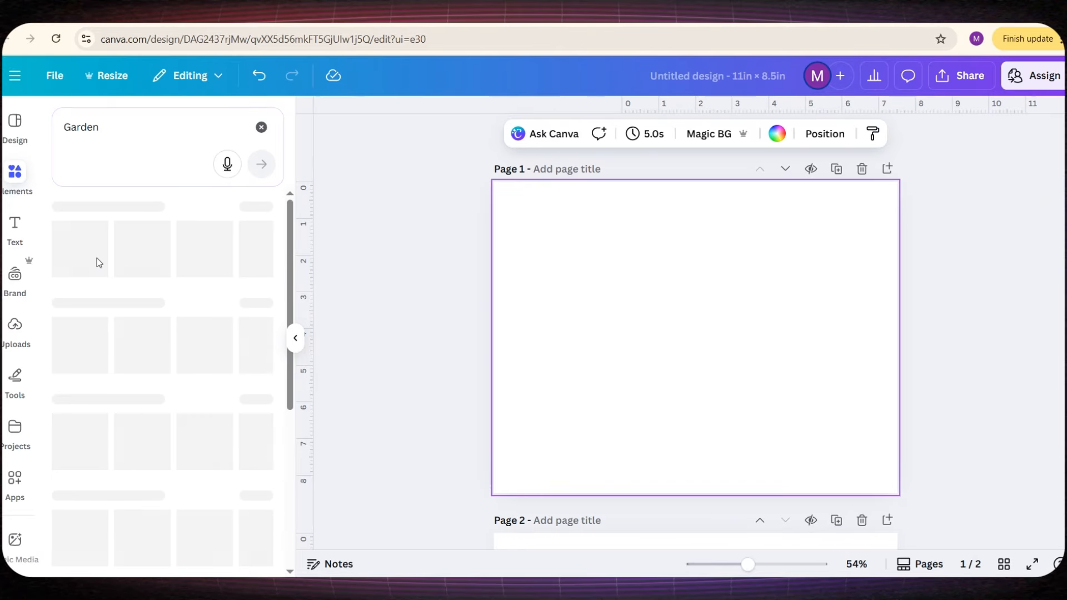
pyautogui.click(123, 206)
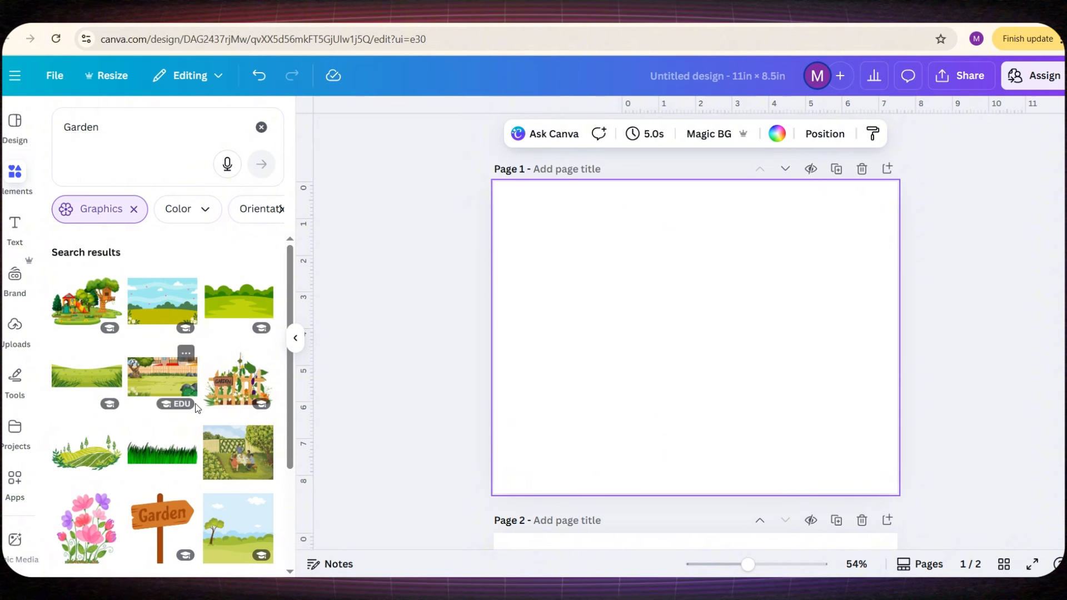
pyautogui.scroll(-15, 216, 434)
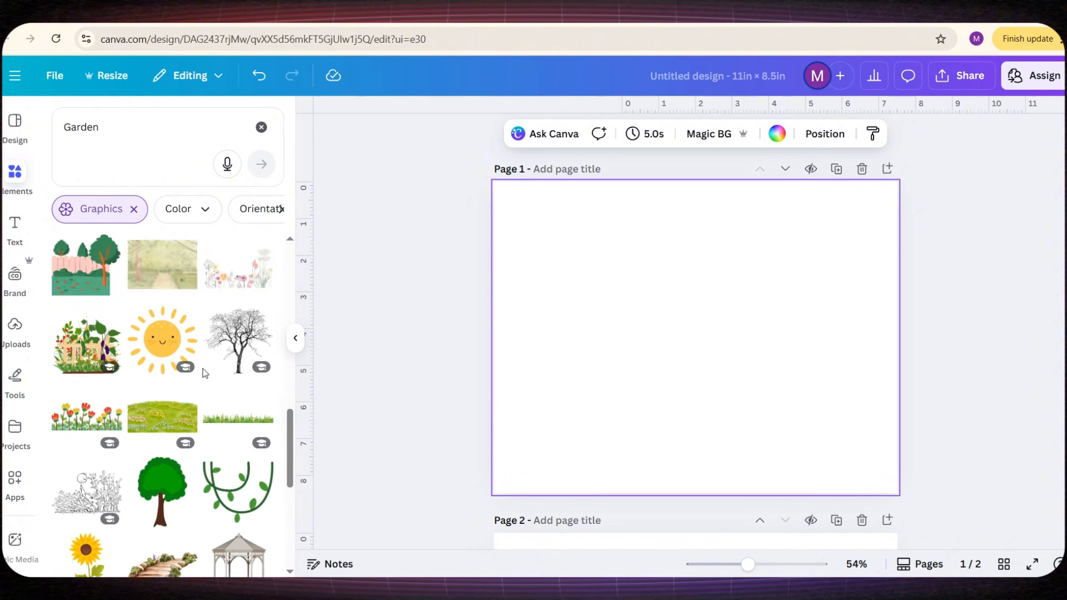
# Add the green flower-meadow graphic to page 1 and enlarge it until it covers the whole page
pyautogui.click(157, 294)
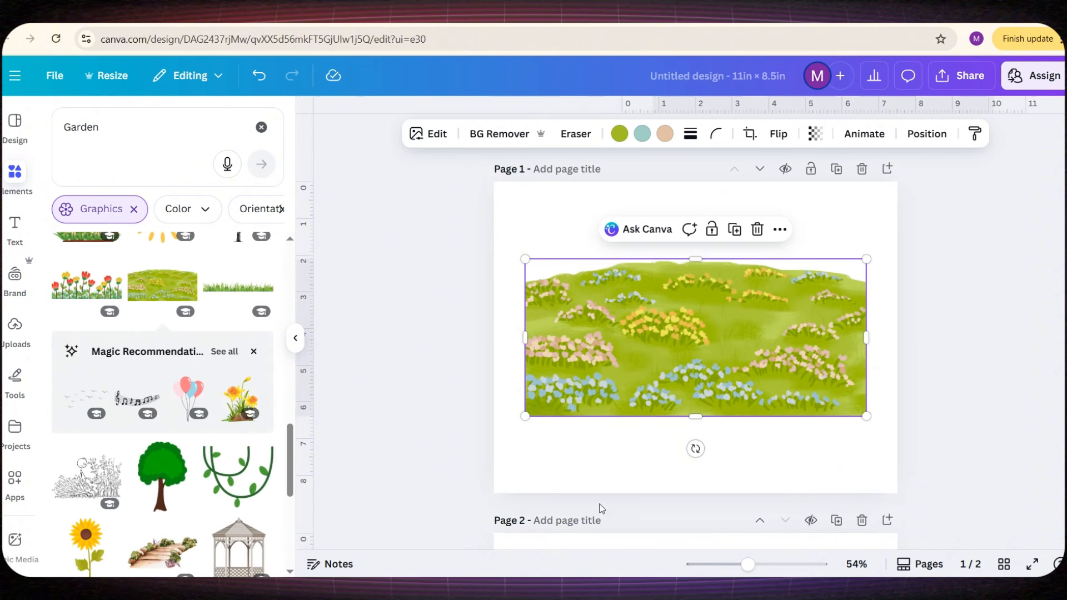
pyautogui.moveTo(670, 353); pyautogui.dragTo(623, 269)
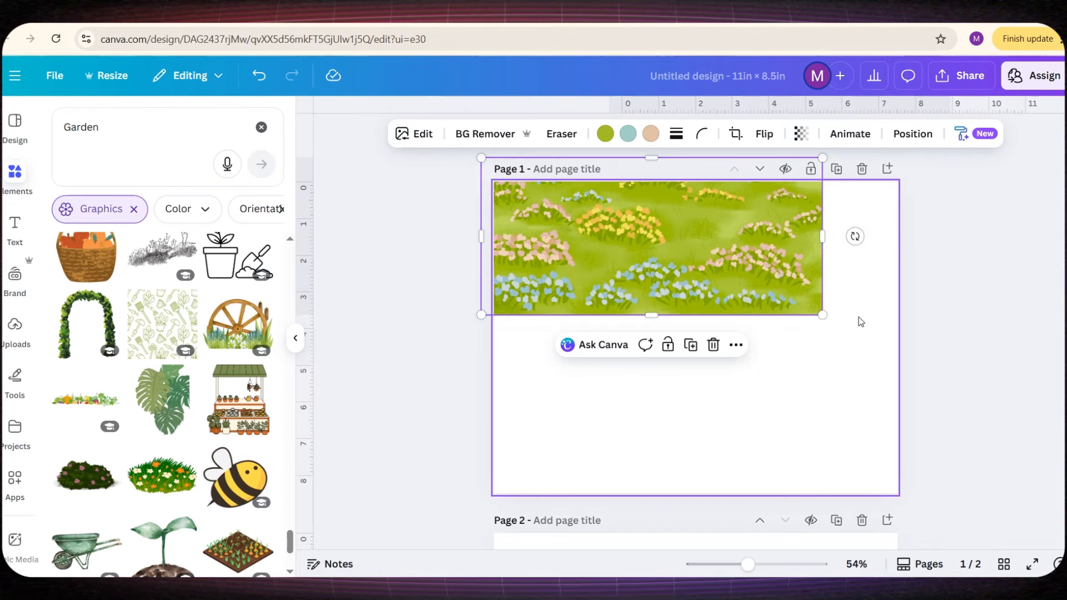
pyautogui.moveTo(822, 317); pyautogui.dragTo(950, 501)
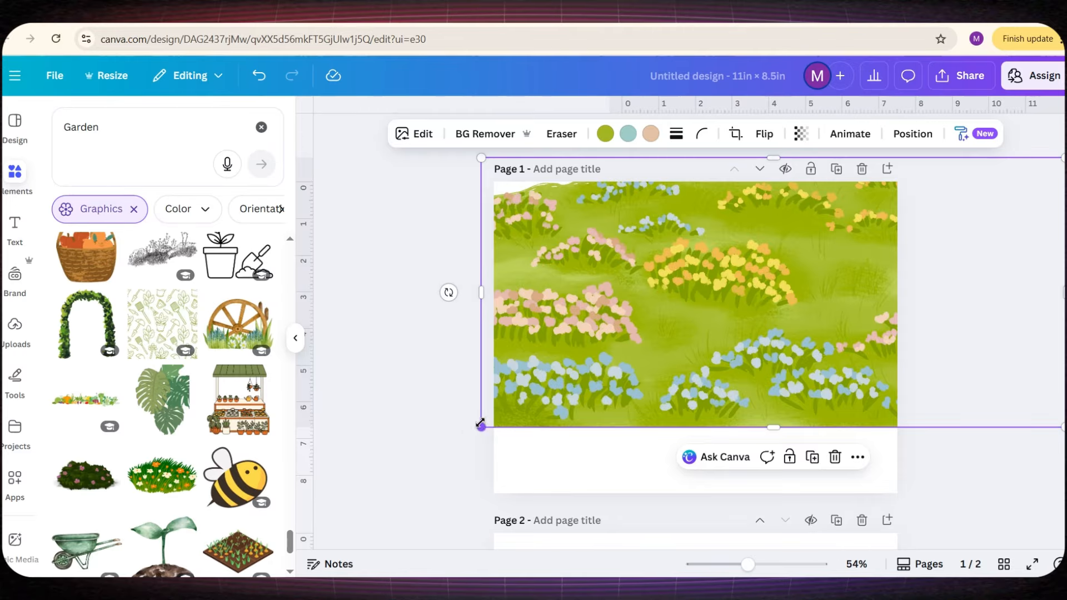
pyautogui.moveTo(481, 425); pyautogui.dragTo(328, 498)
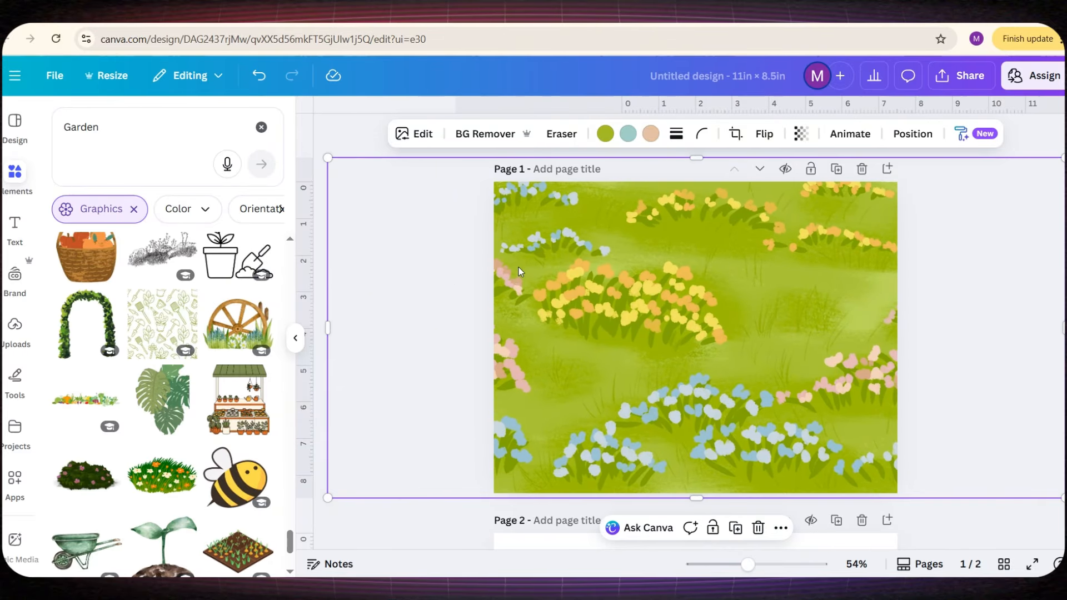
# Add a square shape to page 1 and fill it with the medium Gray azure shade found by searching the colors for Gray
pyautogui.click(260, 127)
pyautogui.click(146, 215)
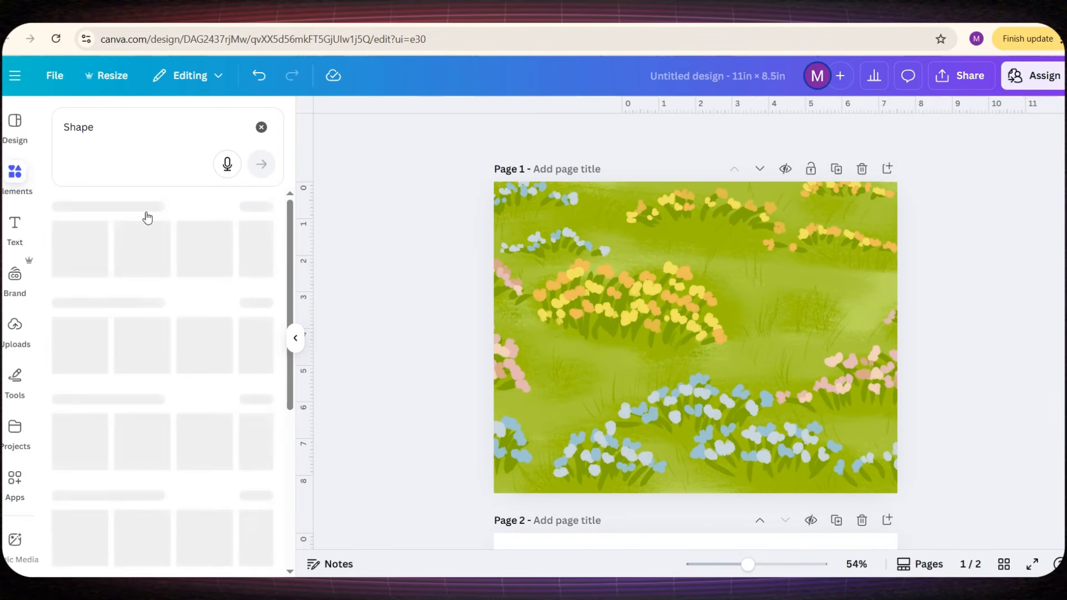
pyautogui.press('r')
pyautogui.click(400, 133)
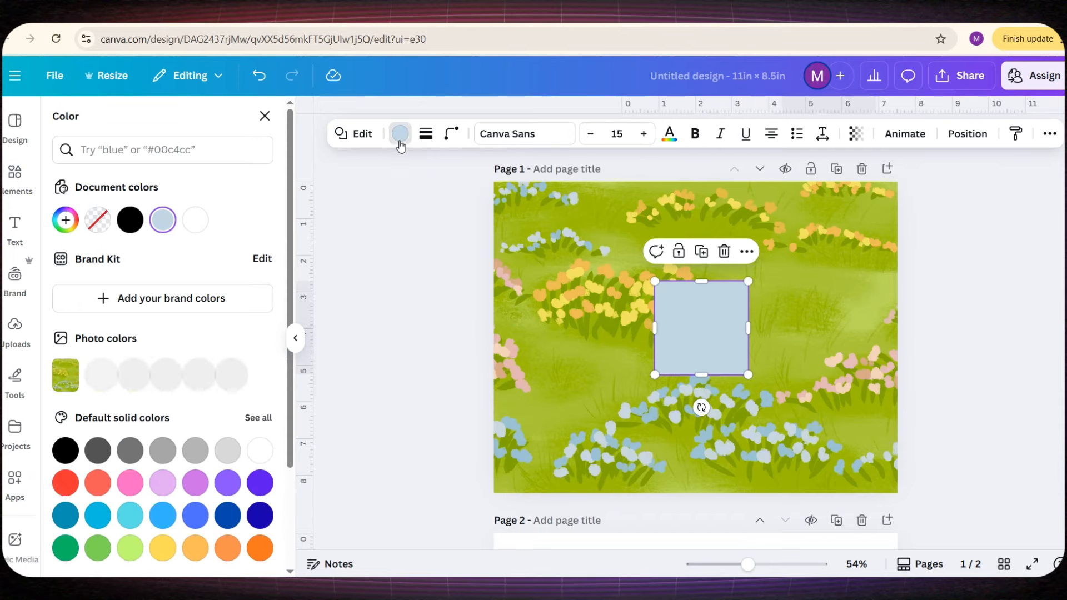
pyautogui.click(106, 150)
pyautogui.write('Gray')
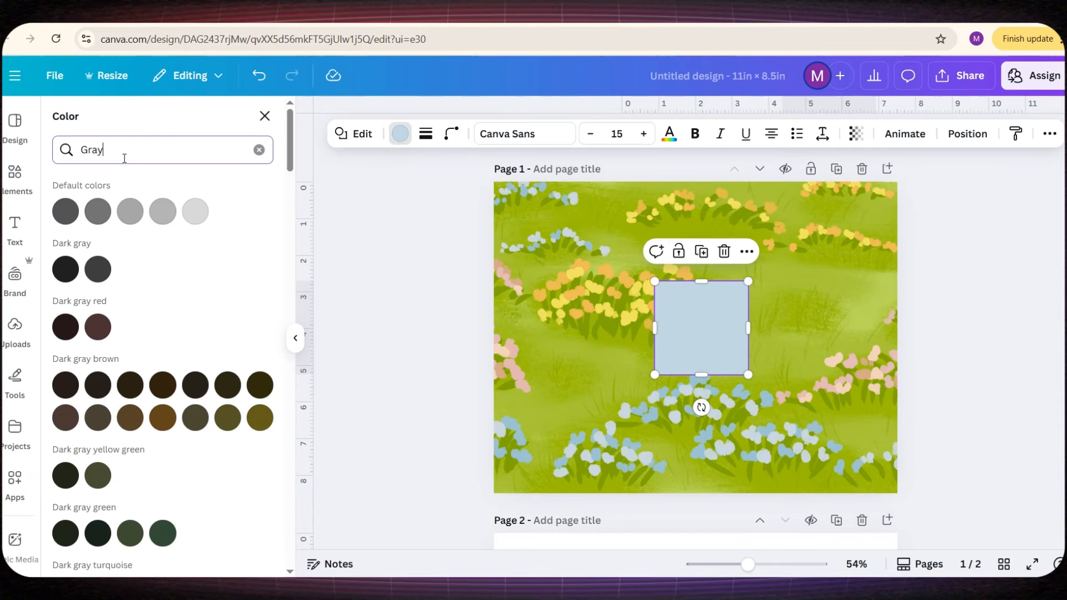
pyautogui.scroll(-5, 128, 340)
pyautogui.click(97, 352)
pyautogui.scroll(-10, 123, 364)
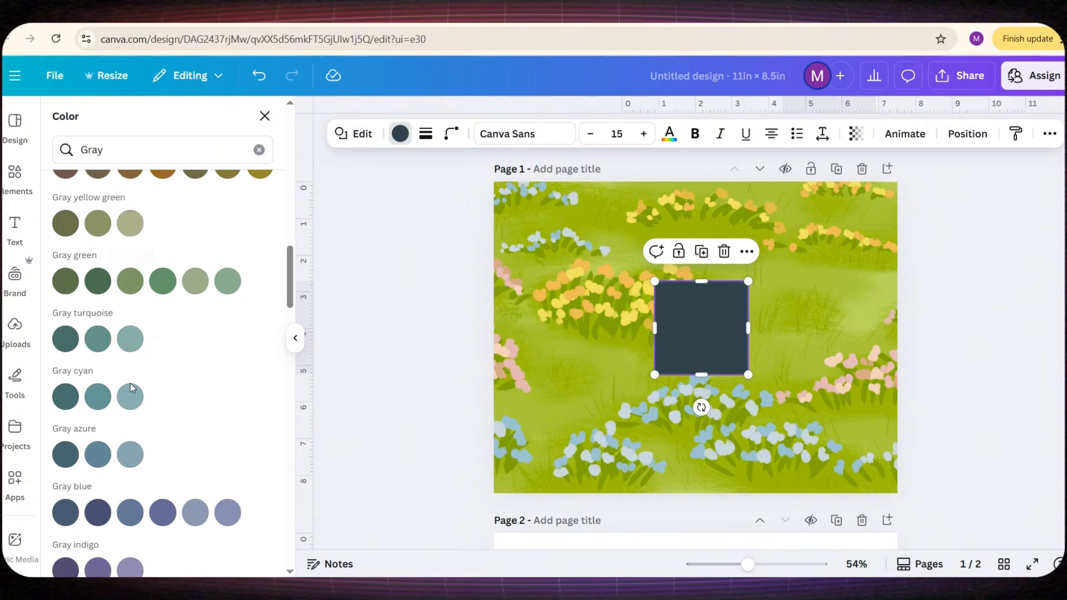
pyautogui.click(66, 397)
pyautogui.click(98, 455)
# Stretch the square into a parking-lot rectangle about 9.2 × 7.9 in, vertically centered with a wider grass margin along the page's left edge
pyautogui.moveTo(699, 355); pyautogui.dragTo(835, 478)
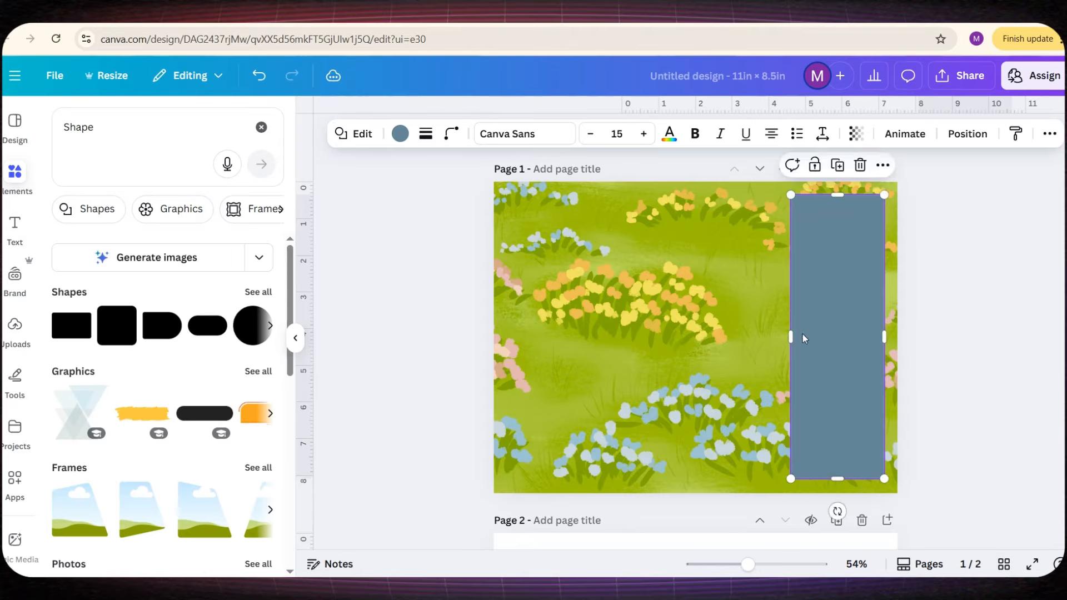
pyautogui.moveTo(792, 333); pyautogui.dragTo(547, 359)
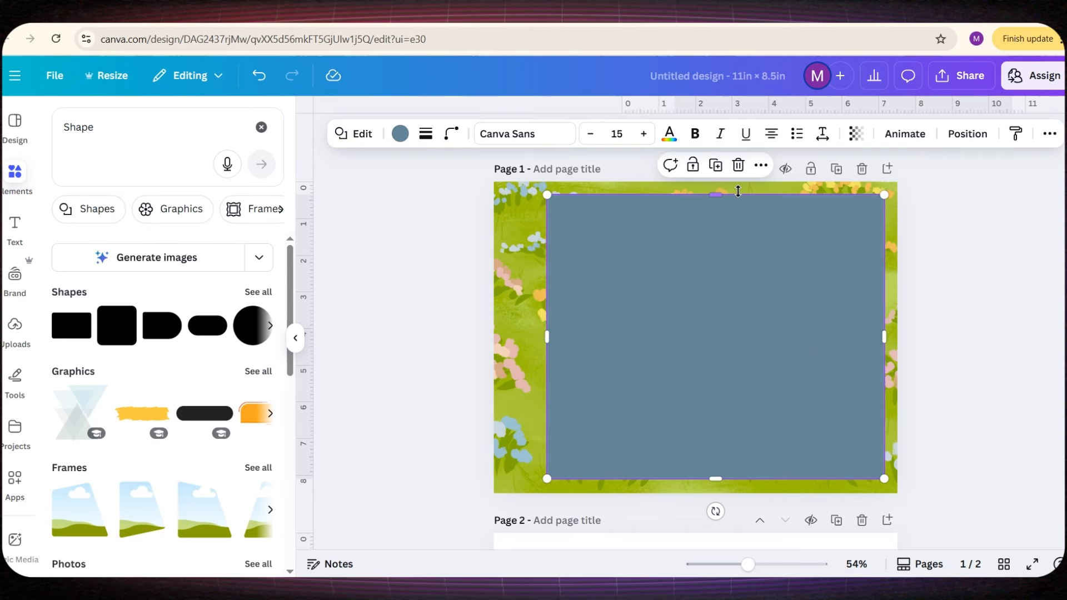
pyautogui.moveTo(734, 194); pyautogui.dragTo(735, 189)
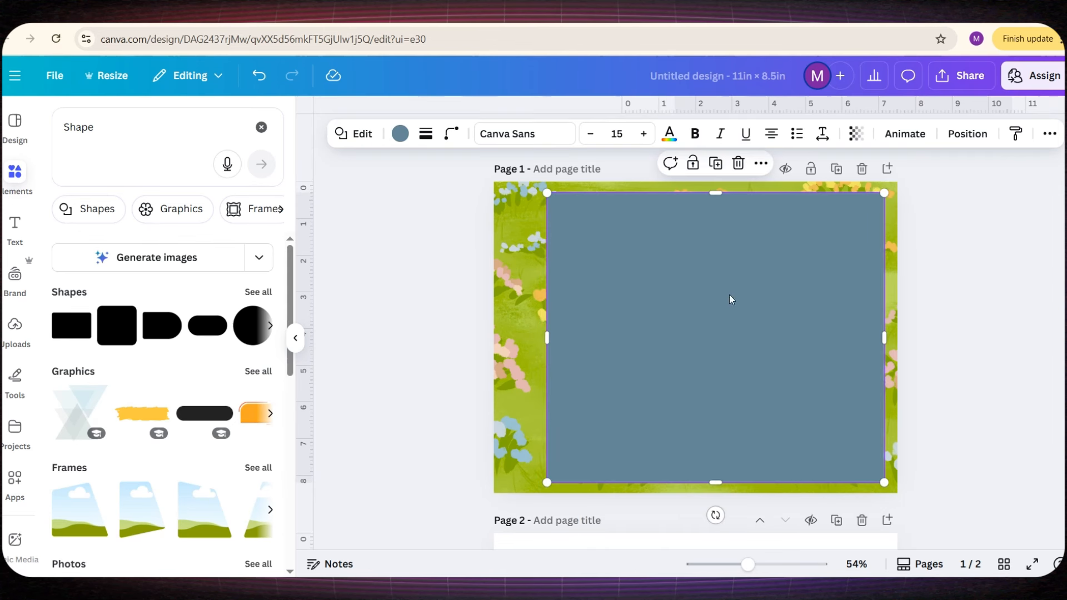
pyautogui.moveTo(887, 333); pyautogui.dragTo(888, 337)
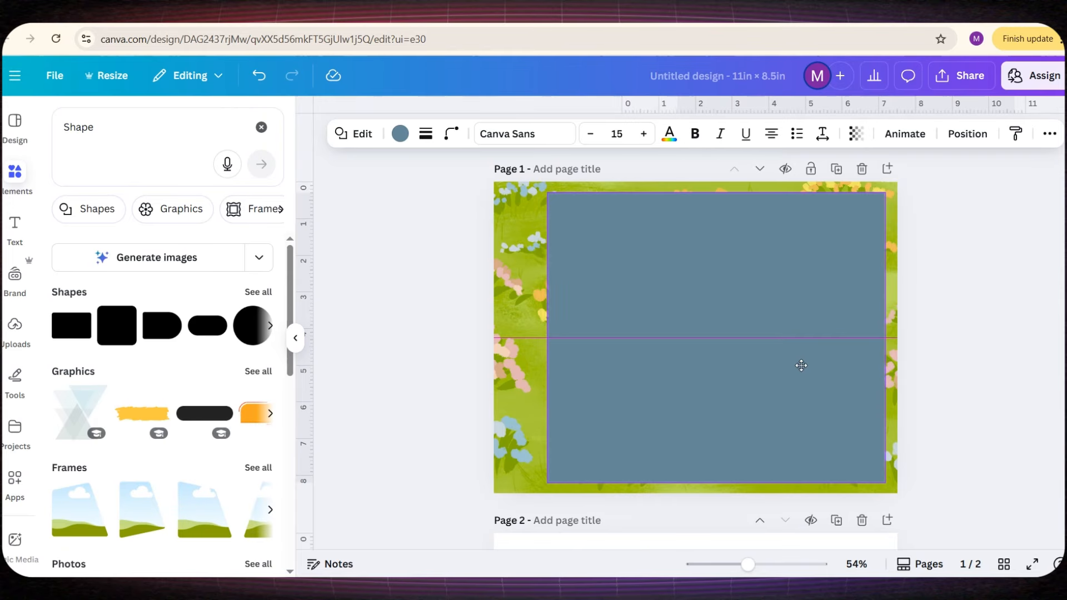
pyautogui.click(972, 479)
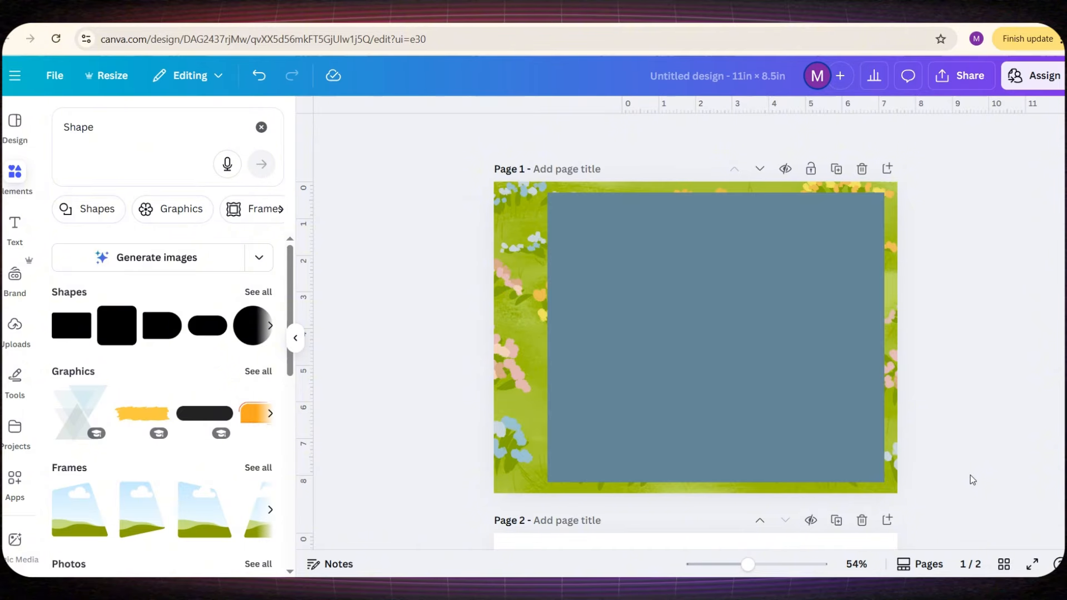
# Give the large rectangle a solid white border with a stroke weight of 5
pyautogui.click(806, 406)
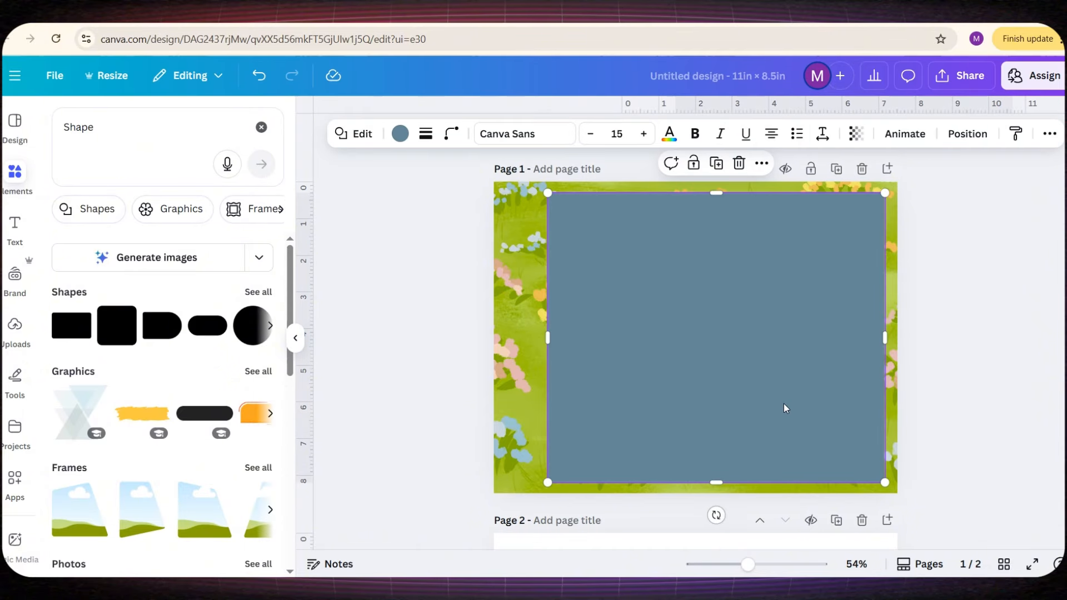
pyautogui.click(967, 134)
pyautogui.click(576, 254)
pyautogui.click(426, 136)
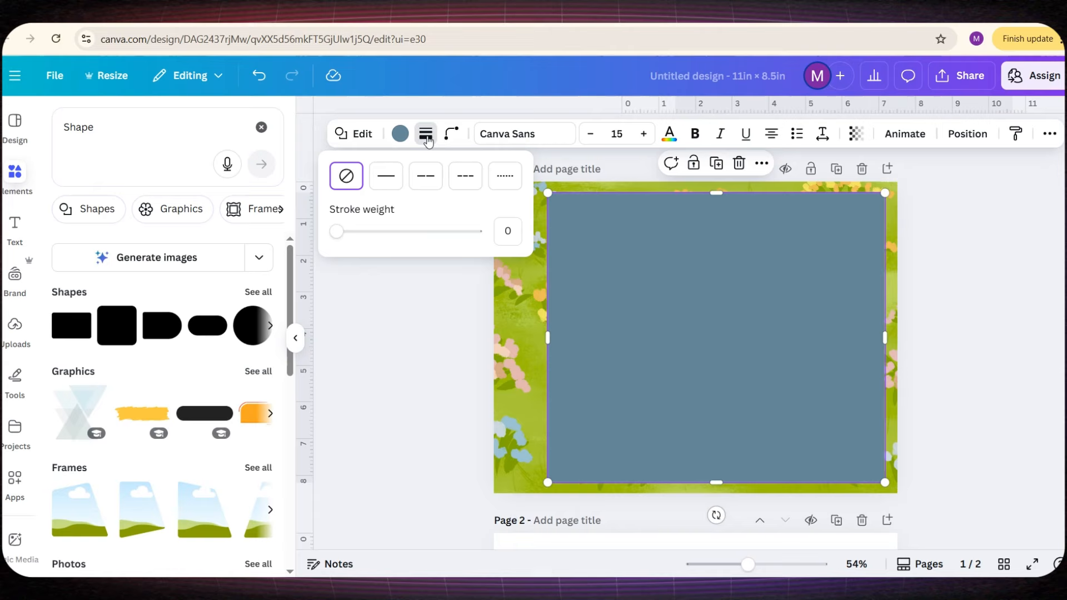
pyautogui.click(392, 177)
pyautogui.click(507, 229)
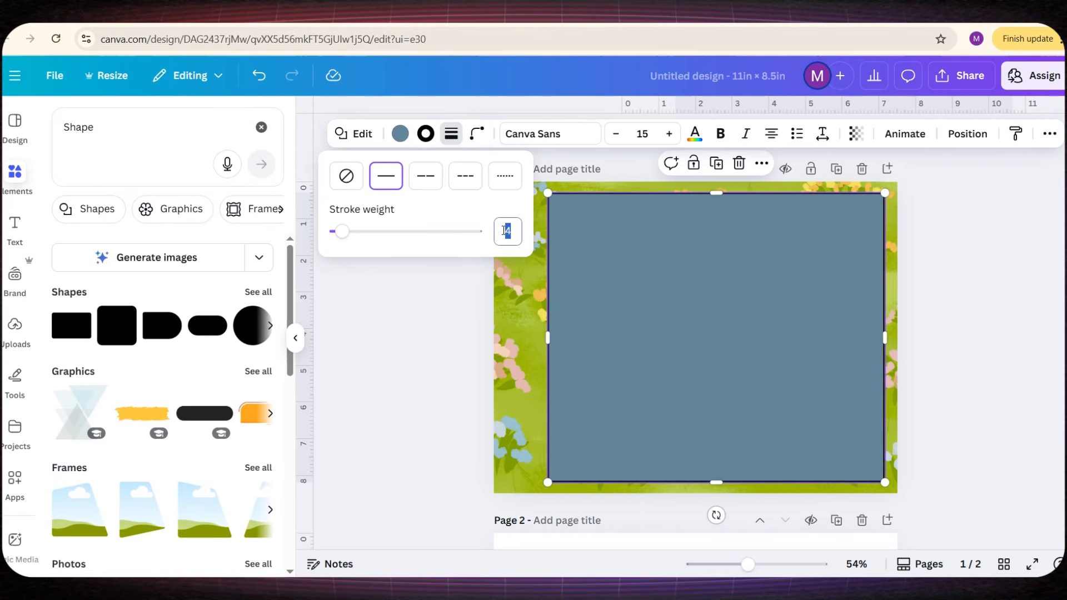
pyautogui.write('5')
pyautogui.click(399, 136)
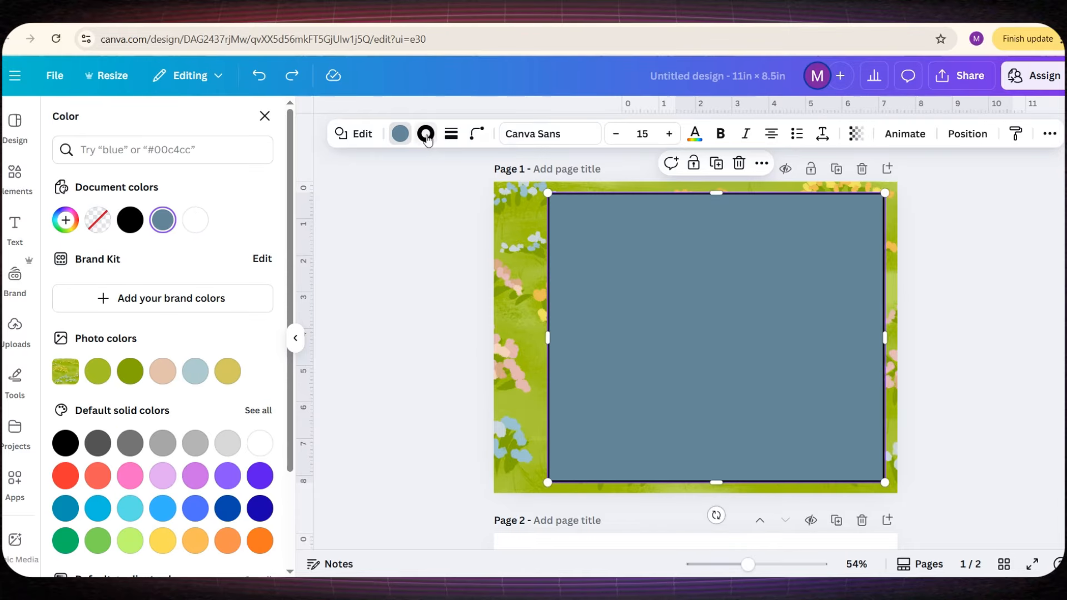
pyautogui.click(426, 135)
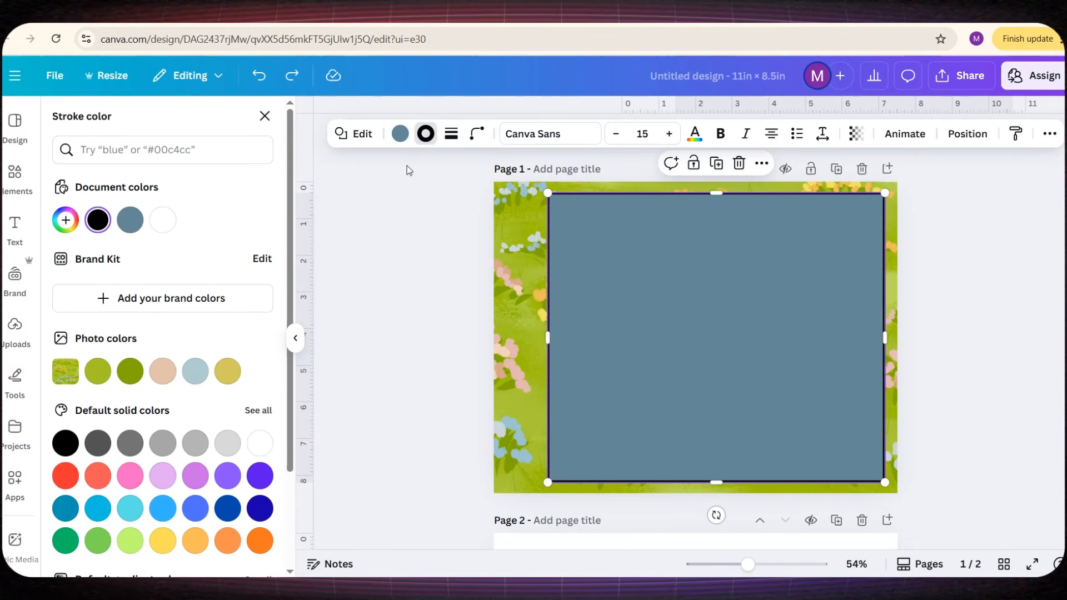
pyautogui.click(169, 232)
pyautogui.click(960, 328)
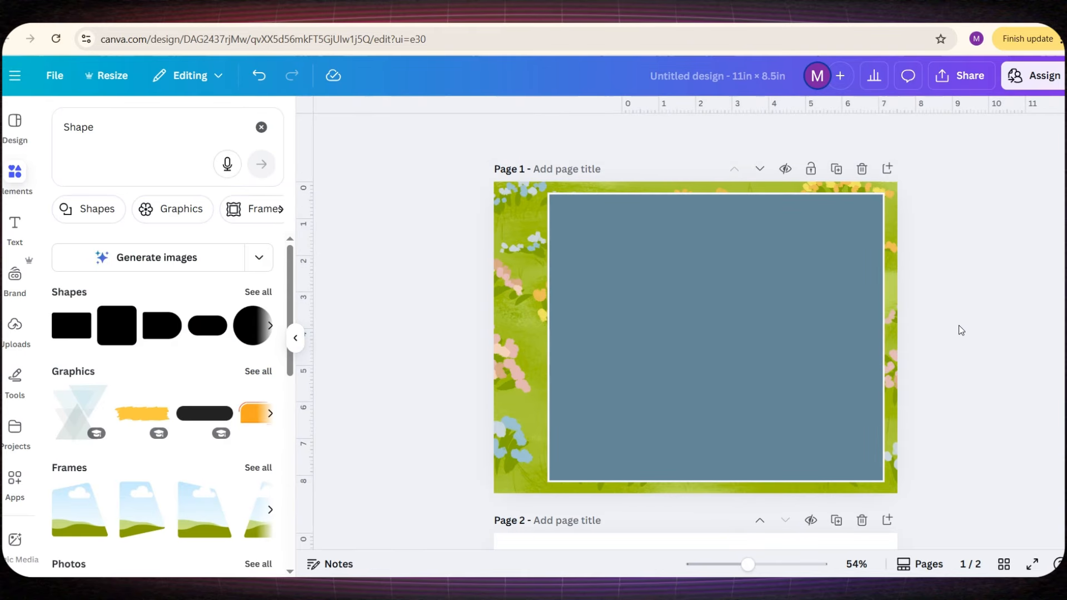
# Duplicate the large rectangle, shorten the copy to about 2.7 in high and place it as an entrance strip against the lot's left edge
pyautogui.click(752, 383)
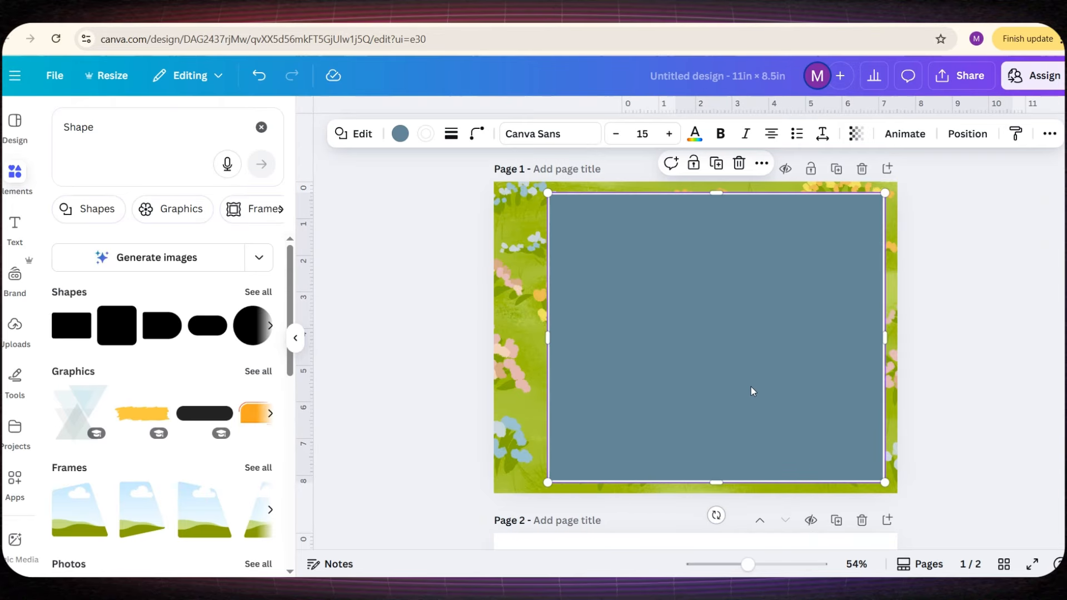
pyautogui.click(715, 163)
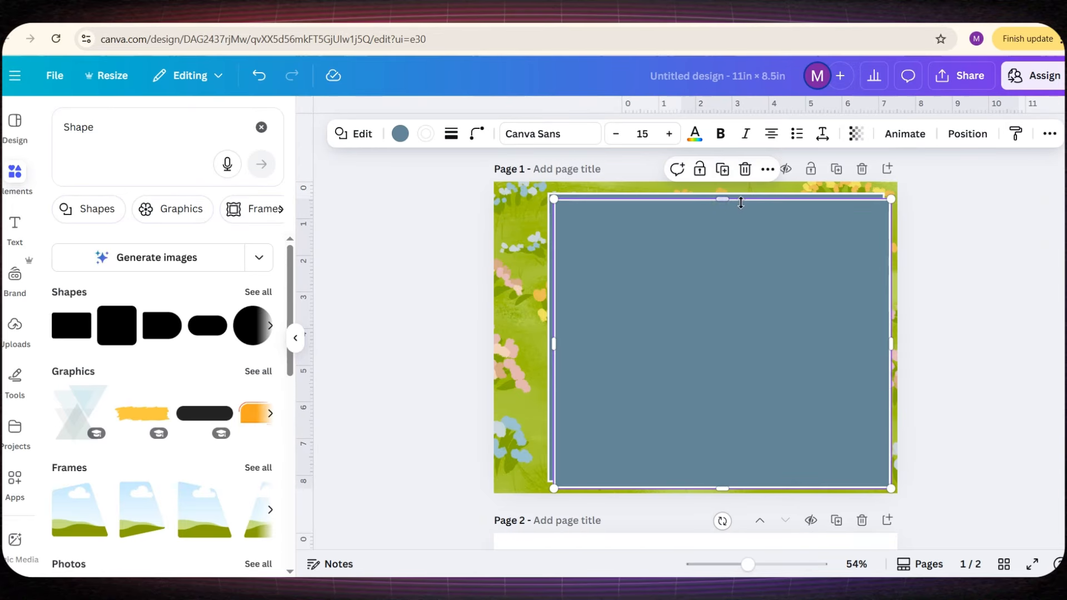
pyautogui.moveTo(740, 203); pyautogui.dragTo(734, 391)
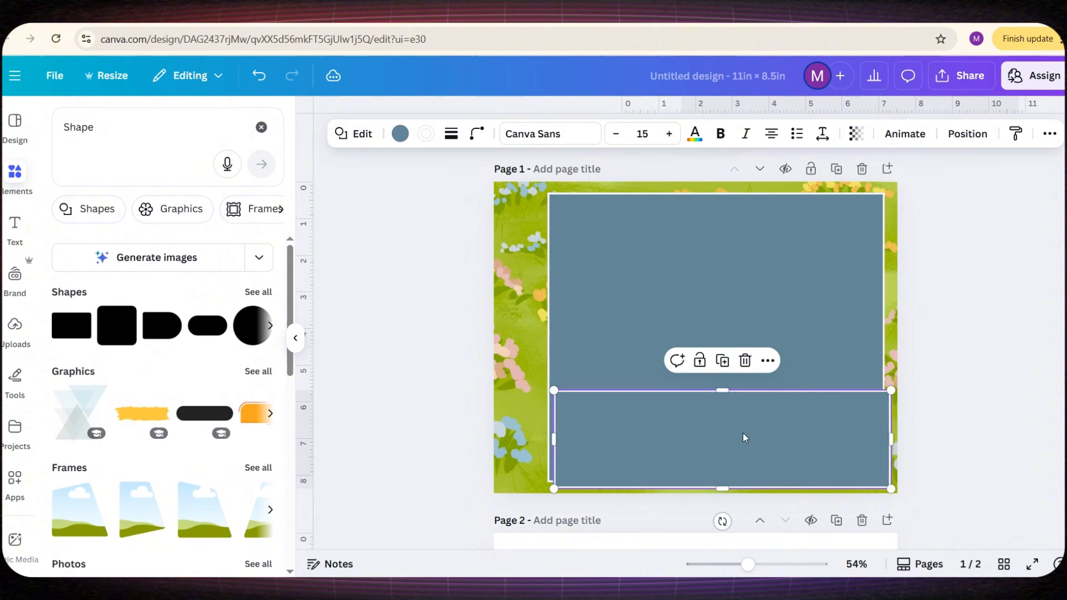
pyautogui.moveTo(744, 438); pyautogui.dragTo(557, 319)
pyautogui.moveTo(623, 324); pyautogui.dragTo(549, 315)
pyautogui.scroll(5, 548, 328)
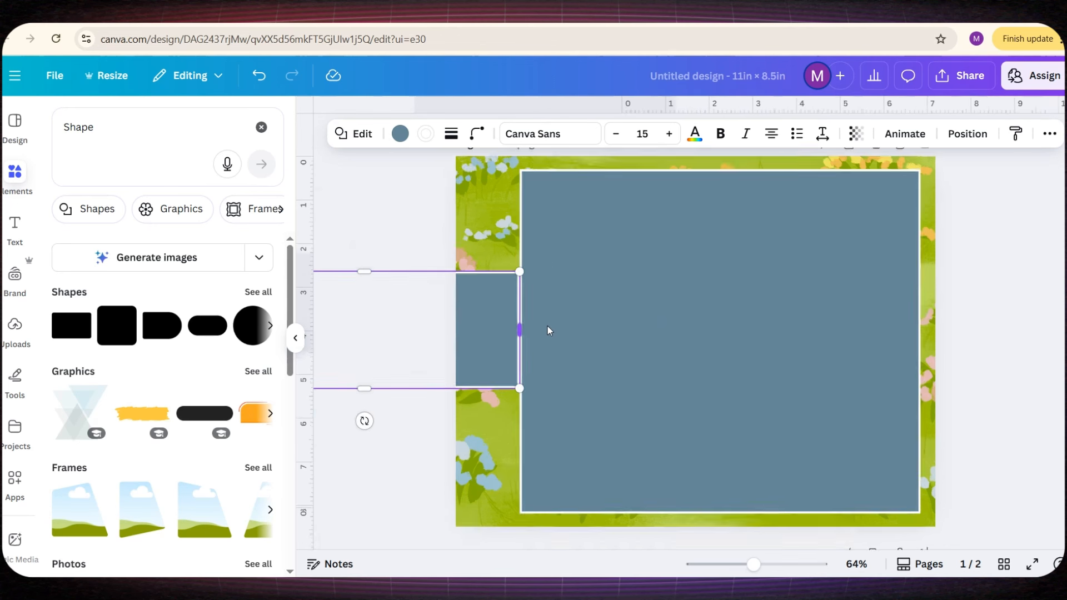
pyautogui.moveTo(376, 343); pyautogui.dragTo(381, 340)
pyautogui.scroll(-5, 384, 340)
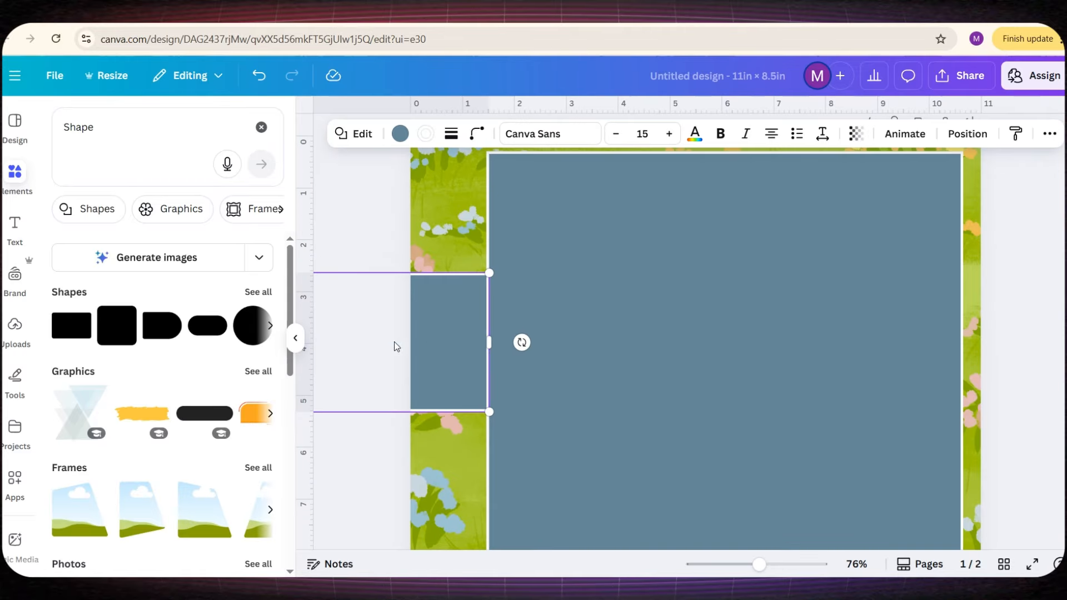
pyautogui.scroll(-1, 434, 348)
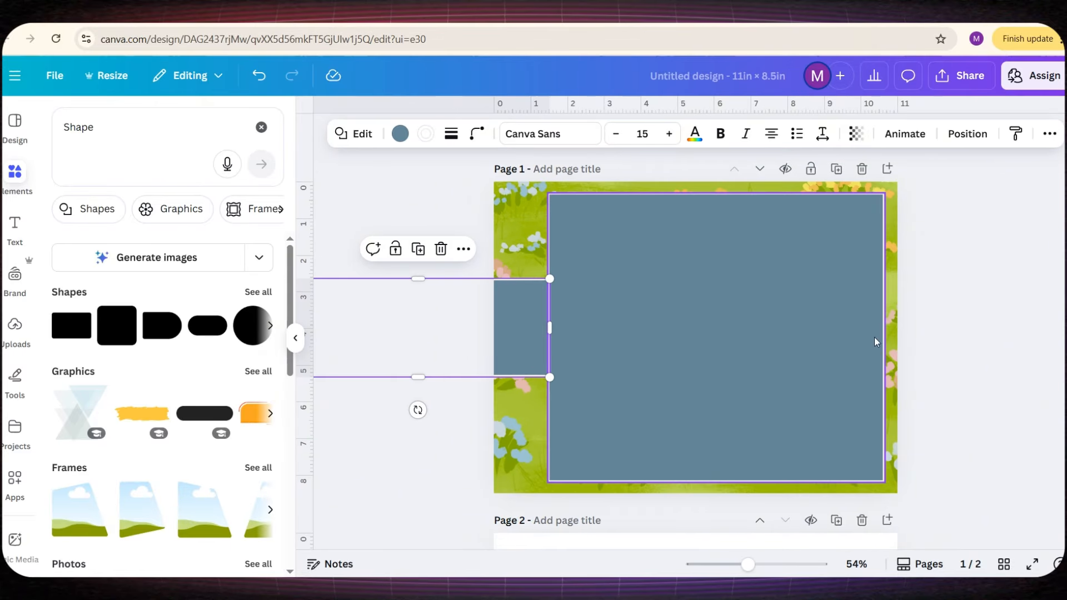
pyautogui.click(918, 325)
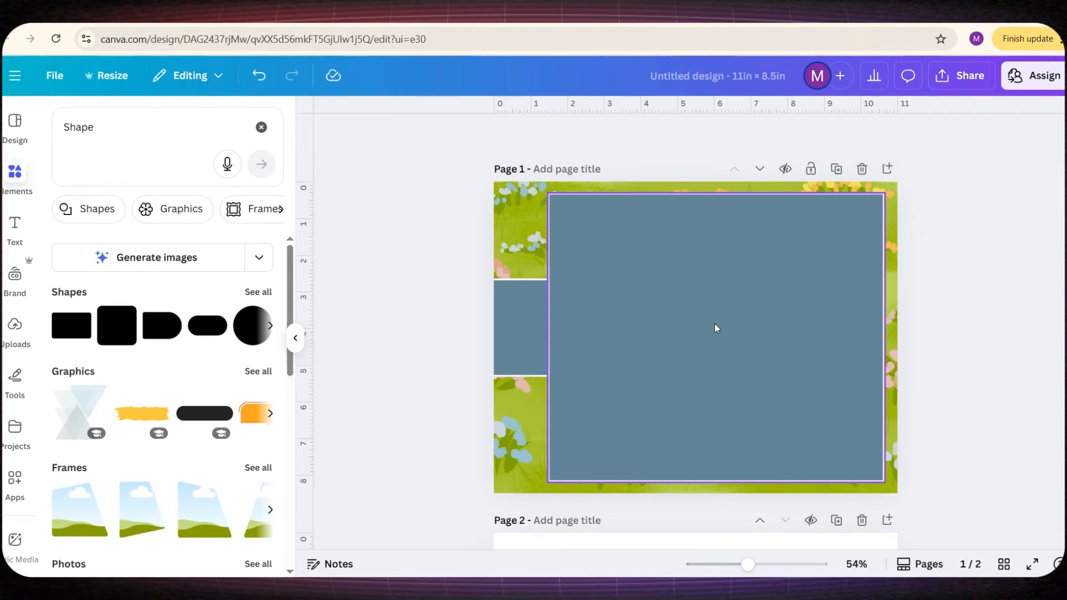
pyautogui.scroll(2, 538, 342)
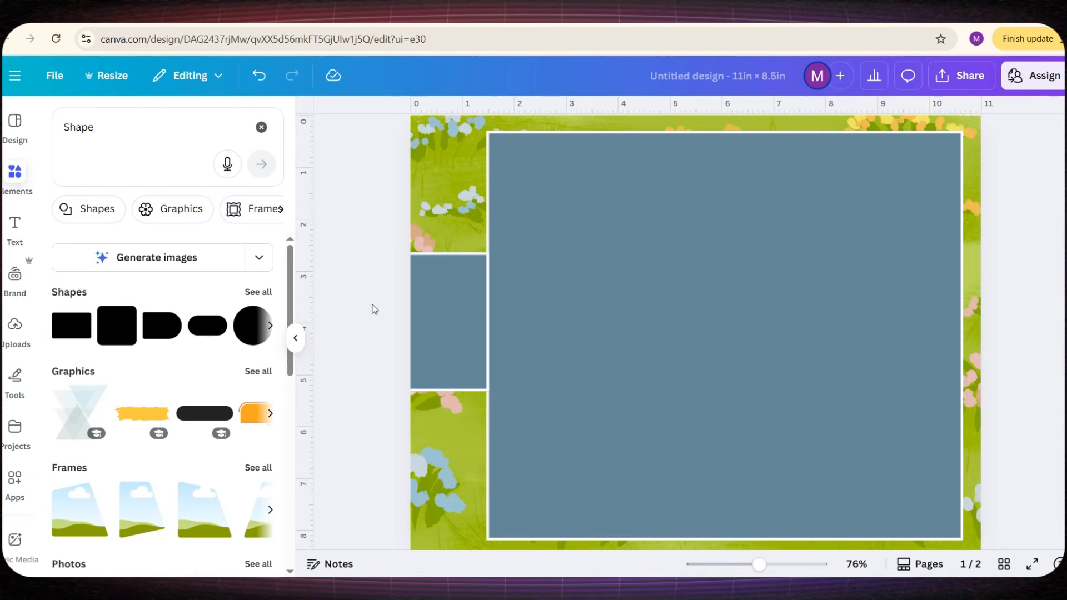
pyautogui.scroll(-2, 431, 290)
# Duplicate the entrance strip, narrow the copy to about 5 in wide inside the lot, and remove its white border
pyautogui.click(525, 326)
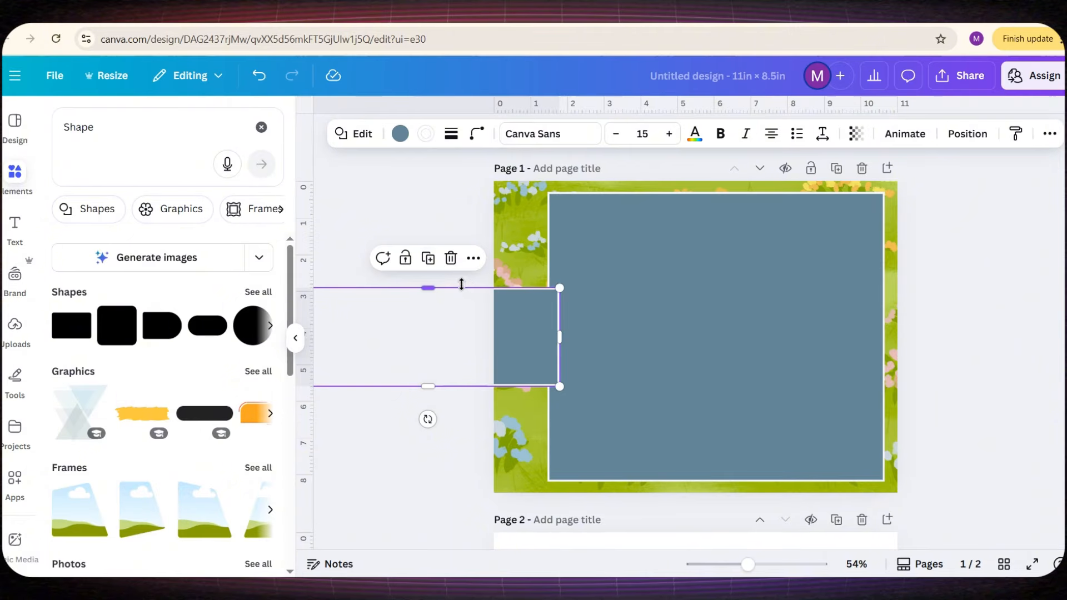
pyautogui.click(428, 256)
pyautogui.moveTo(523, 341); pyautogui.dragTo(743, 352)
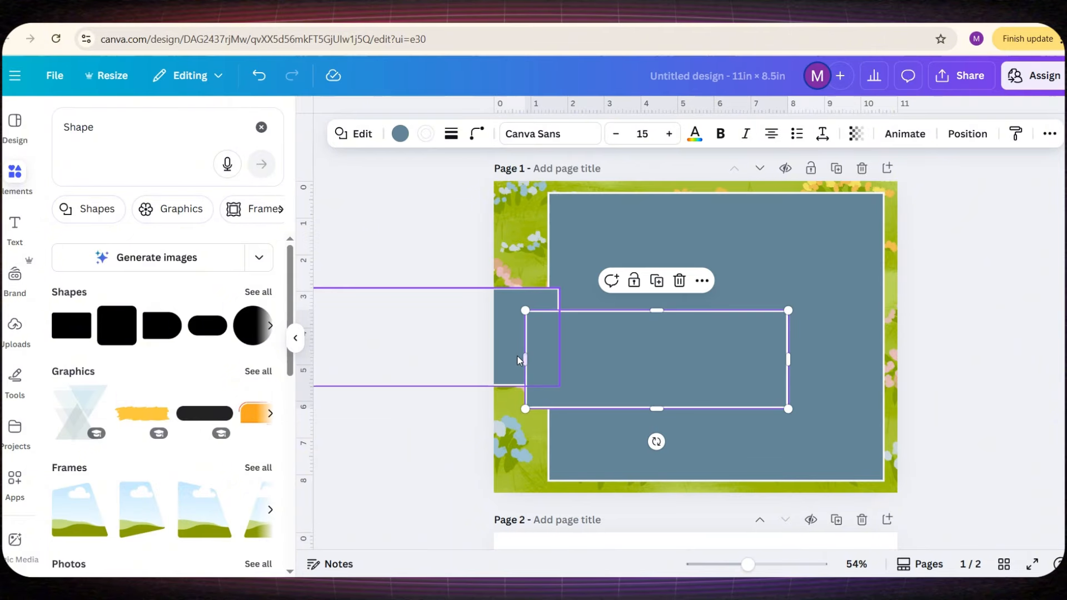
pyautogui.moveTo(522, 359); pyautogui.dragTo(600, 359)
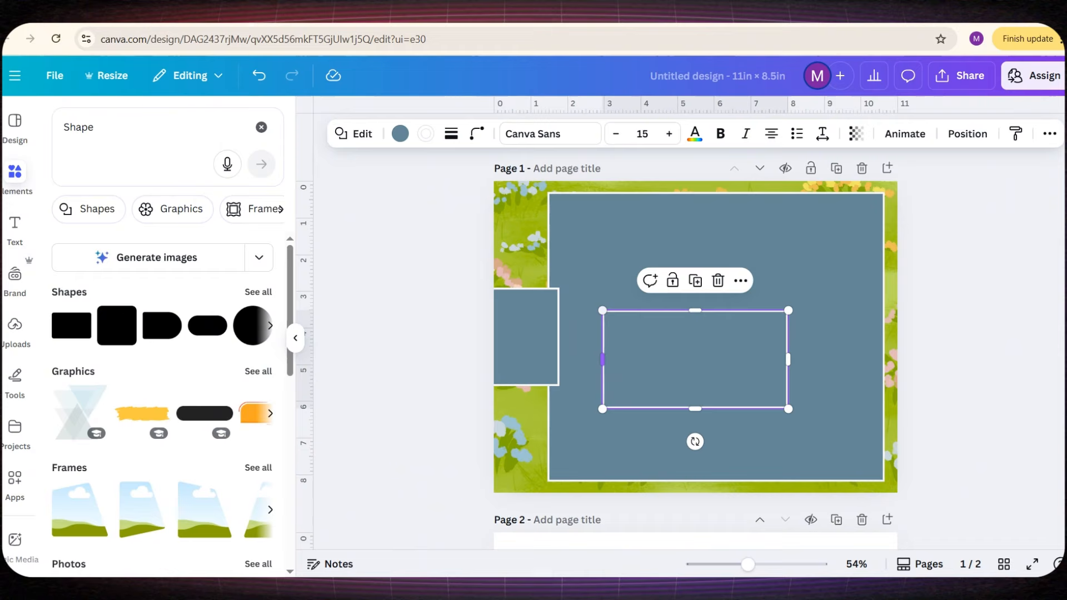
pyautogui.click(450, 133)
pyautogui.moveTo(367, 231); pyautogui.dragTo(359, 231)
pyautogui.click(626, 361)
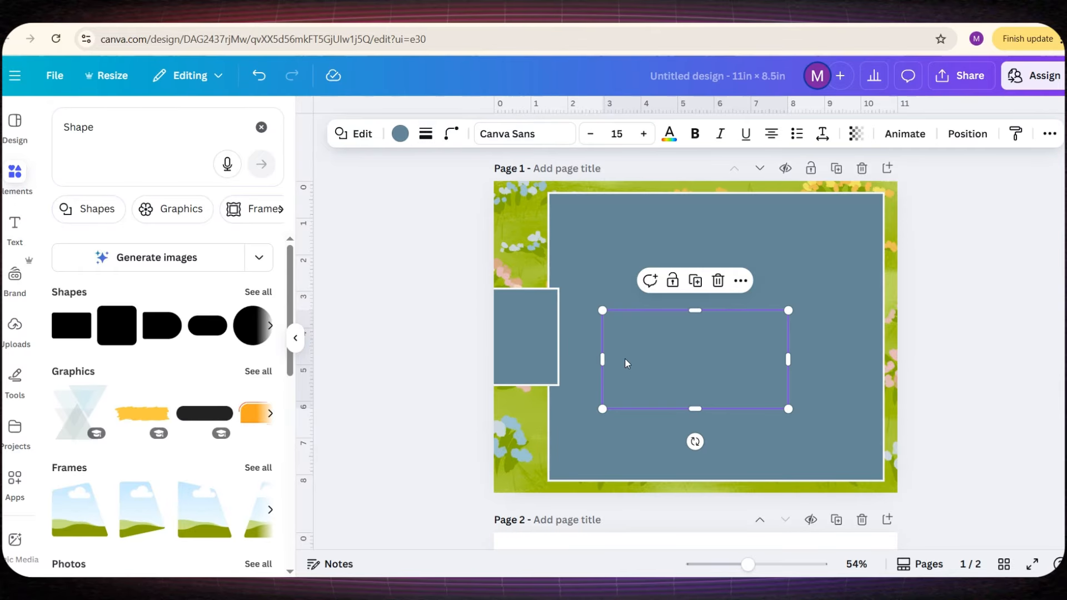
# Move the borderless copy over the entrance strip and the lot's left border, trimming its height to fit inside the strip's white lines
pyautogui.moveTo(682, 360); pyautogui.dragTo(496, 336)
pyautogui.scroll(5, 495, 334)
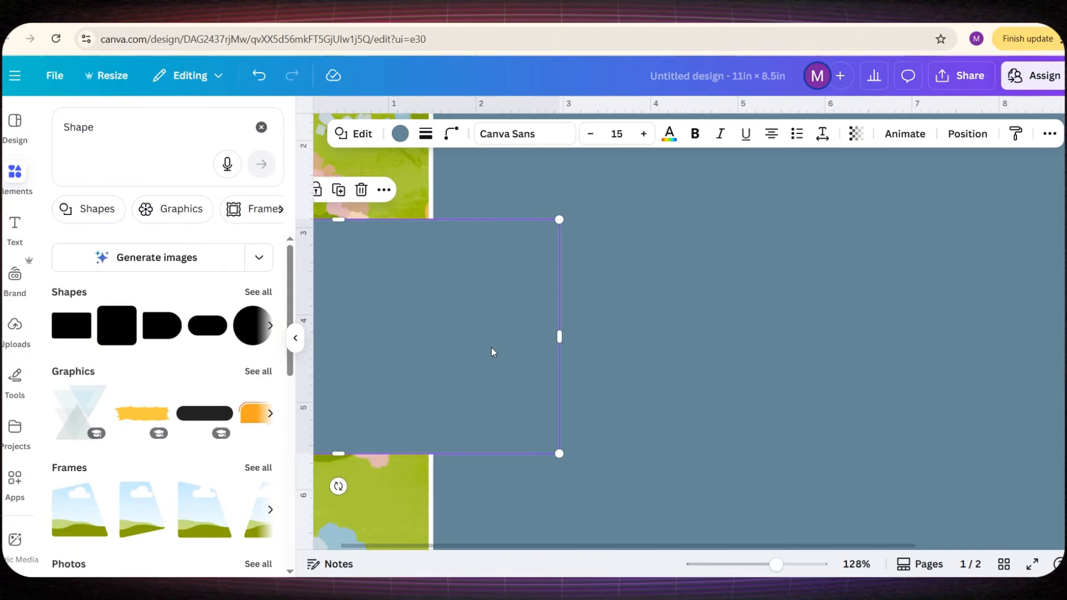
pyautogui.moveTo(431, 342); pyautogui.dragTo(403, 345)
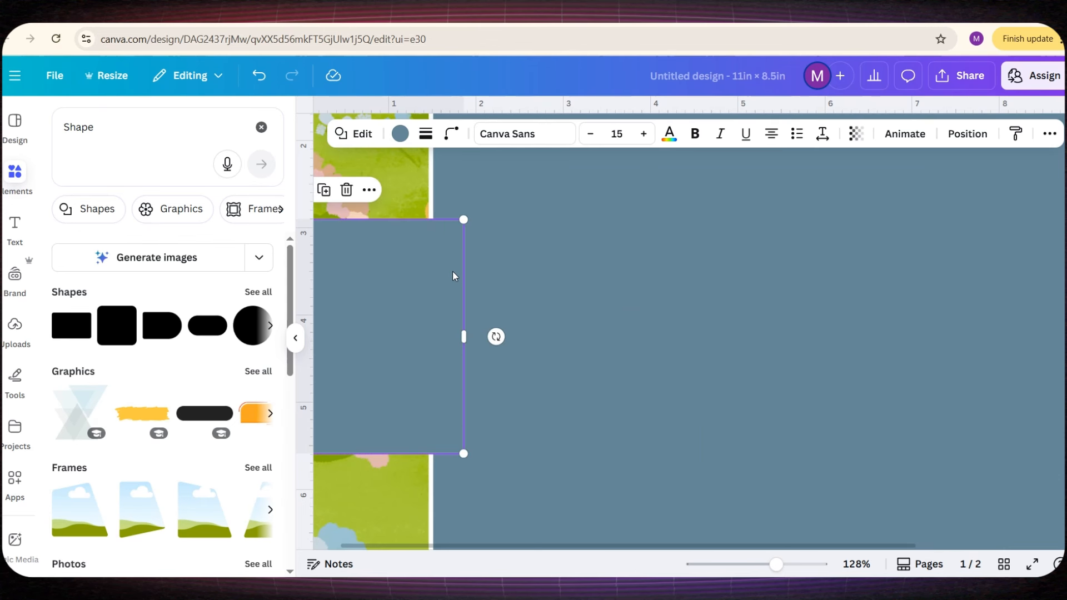
pyautogui.scroll(5, 452, 271)
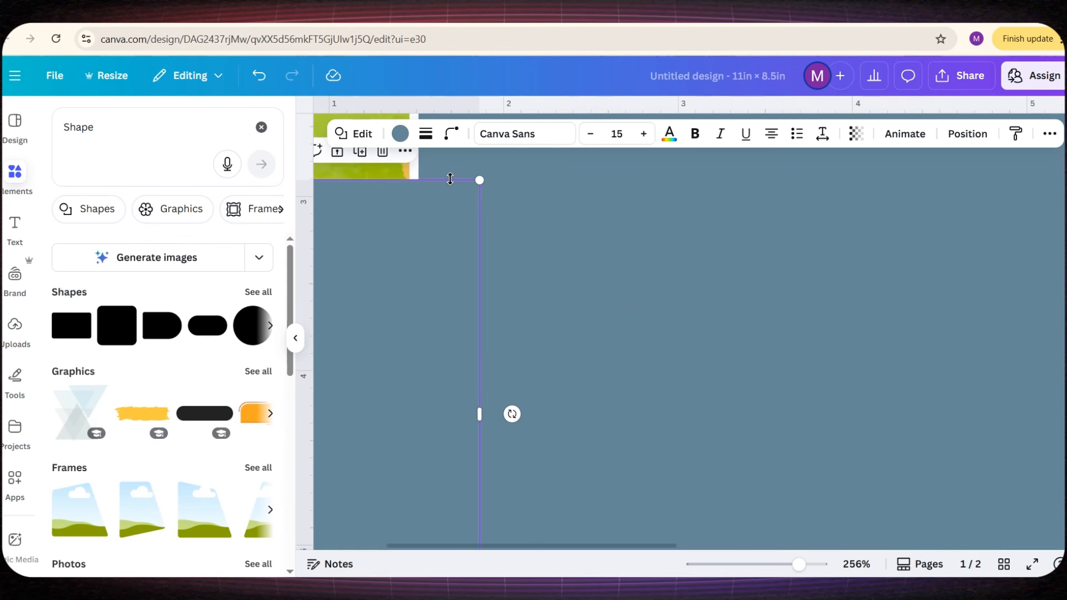
pyautogui.moveTo(450, 179); pyautogui.dragTo(448, 190)
pyautogui.scroll(-5, 454, 238)
pyautogui.moveTo(434, 350); pyautogui.dragTo(437, 356)
pyautogui.scroll(5, 436, 352)
# Shift the entrance strip and its borderless cover together slightly left so the strip's white lines end at the lot's left border
pyautogui.scroll(-6, 437, 356)
pyautogui.scroll(-1, 417, 243)
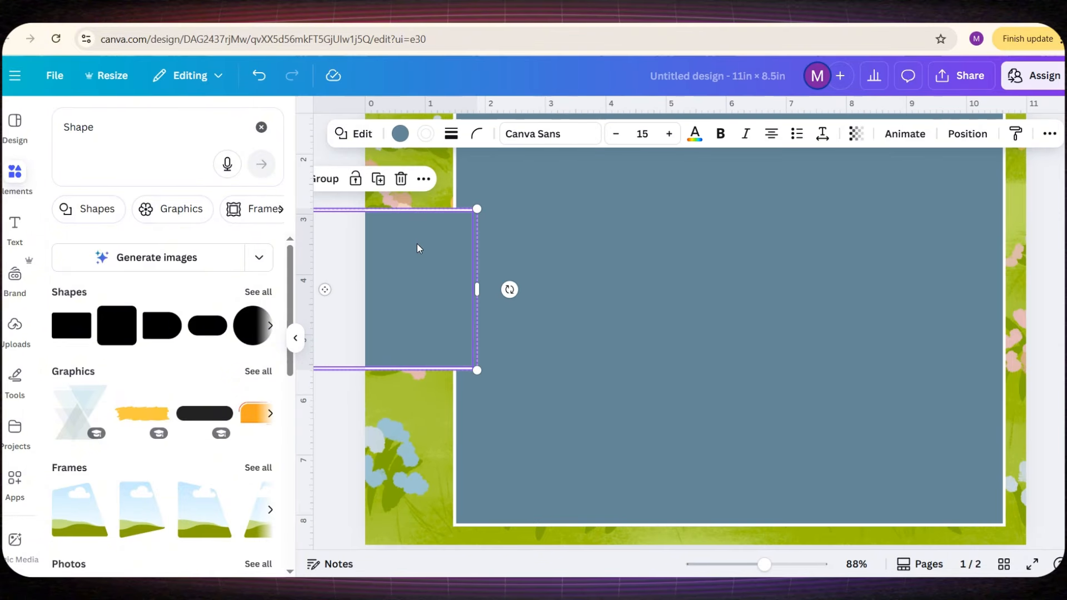
pyautogui.scroll(6, 418, 245)
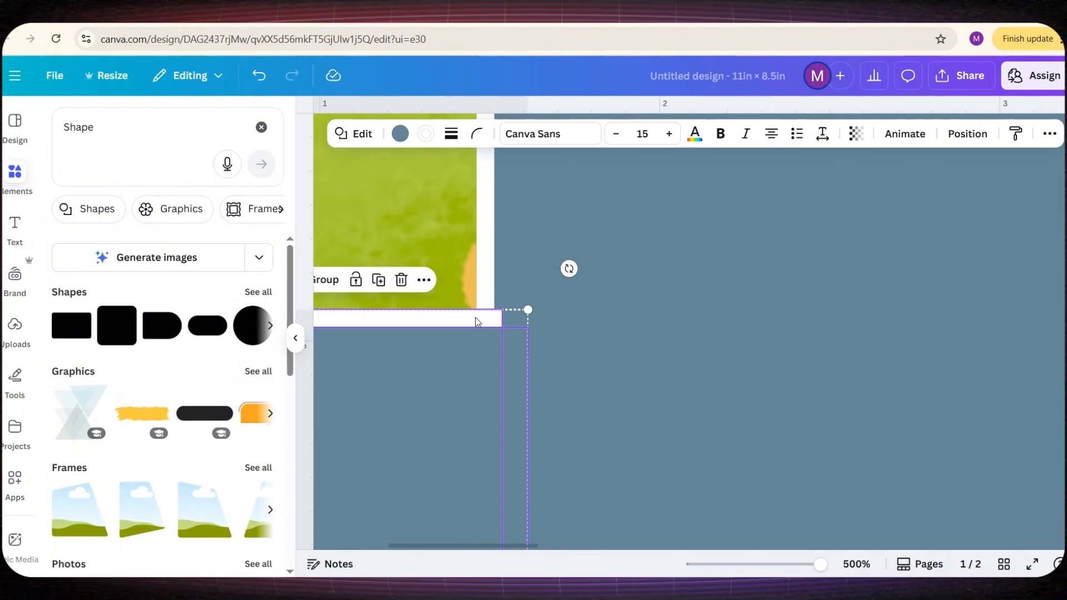
pyautogui.moveTo(481, 324); pyautogui.dragTo(472, 323)
pyautogui.scroll(-6, 472, 322)
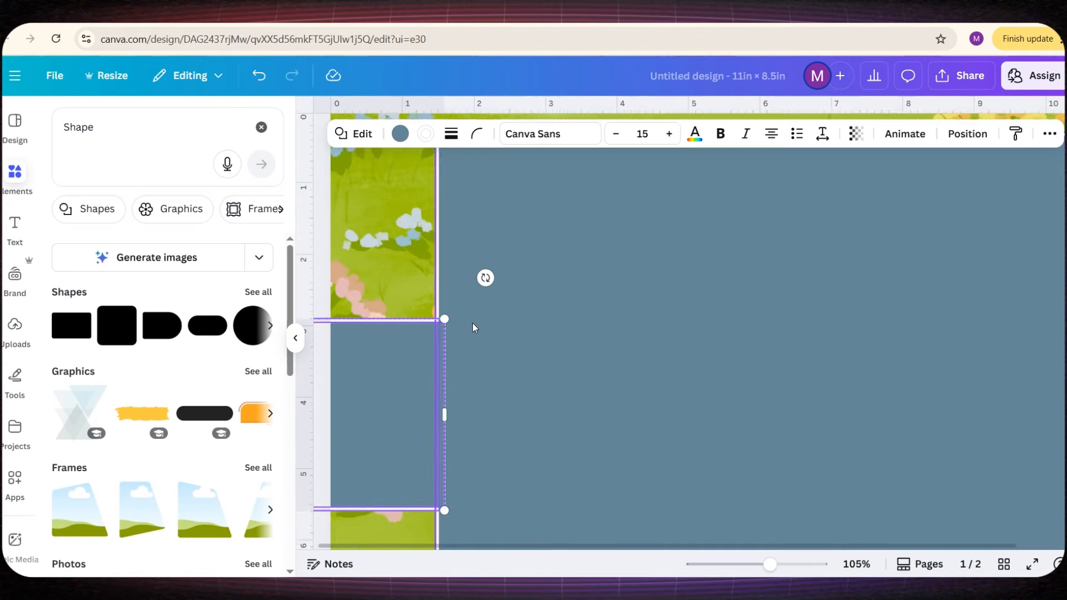
pyautogui.click(364, 495)
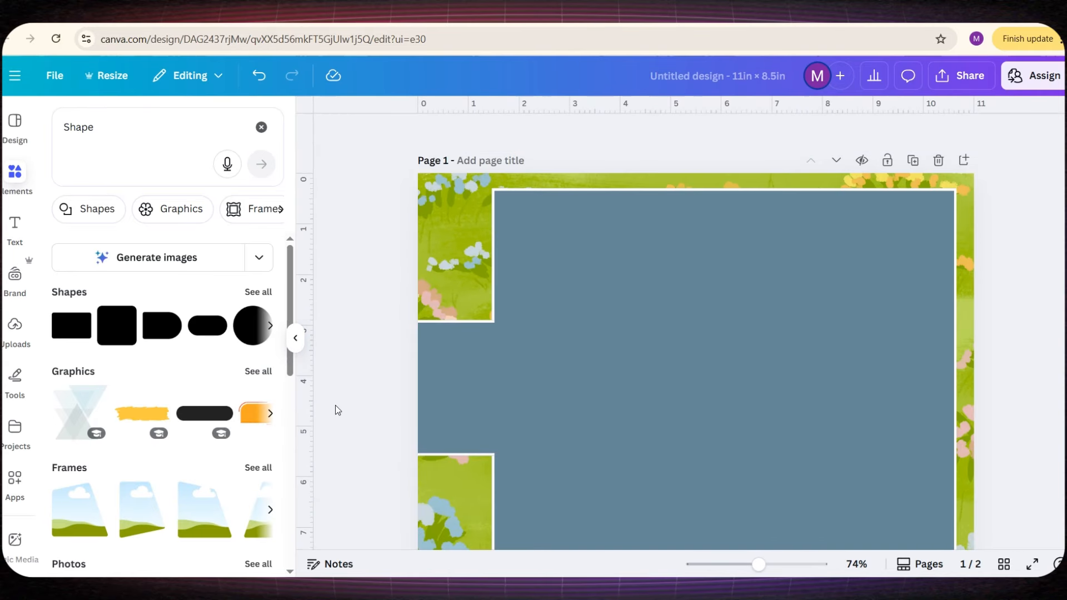
pyautogui.scroll(-2, 825, 358)
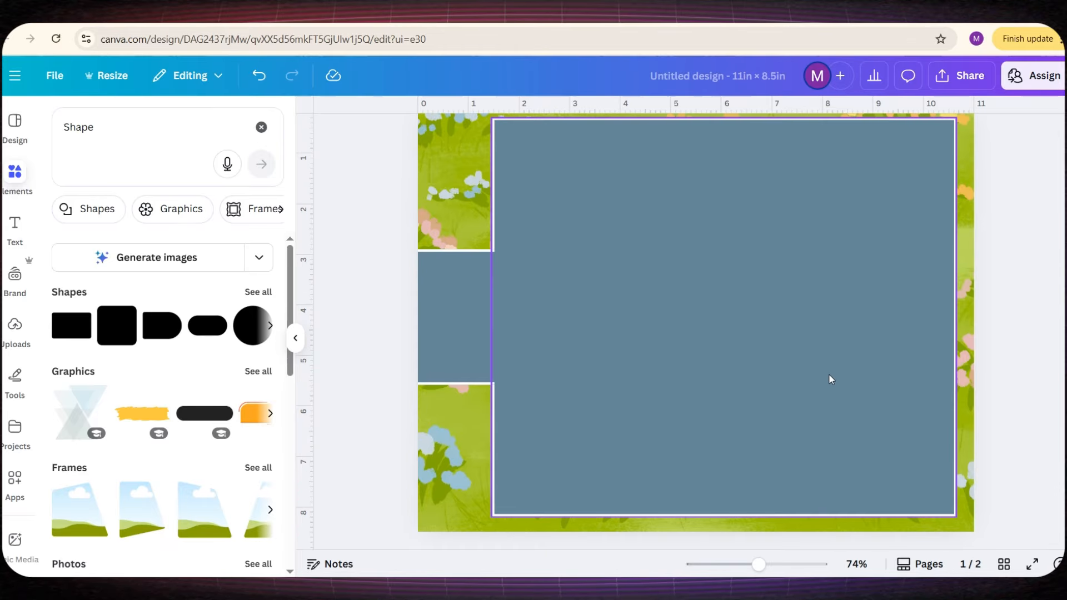
pyautogui.scroll(2, 841, 423)
pyautogui.scroll(-2, 841, 425)
pyautogui.scroll(2, 511, 525)
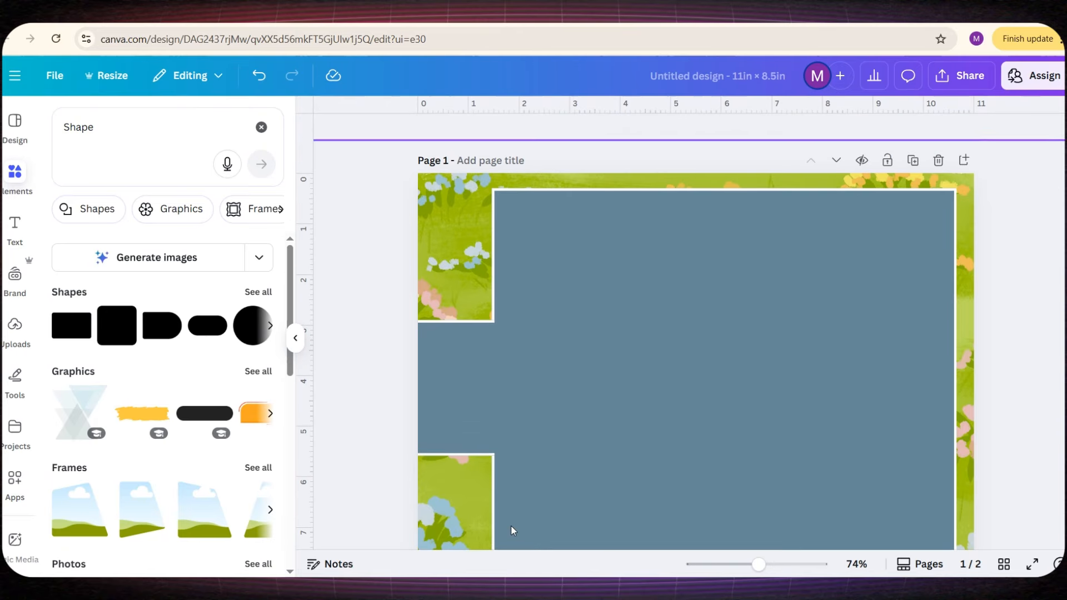
# Add a line to page 1 with the long-dash style, a stroke weight of 5 and white color
pyautogui.scroll(-3, 566, 428)
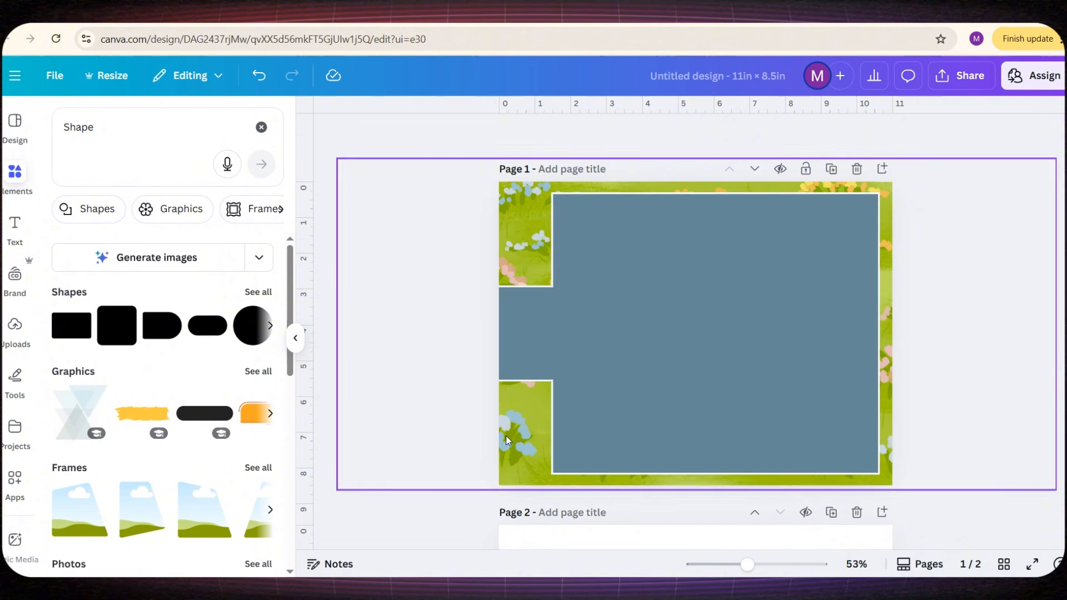
pyautogui.press('l')
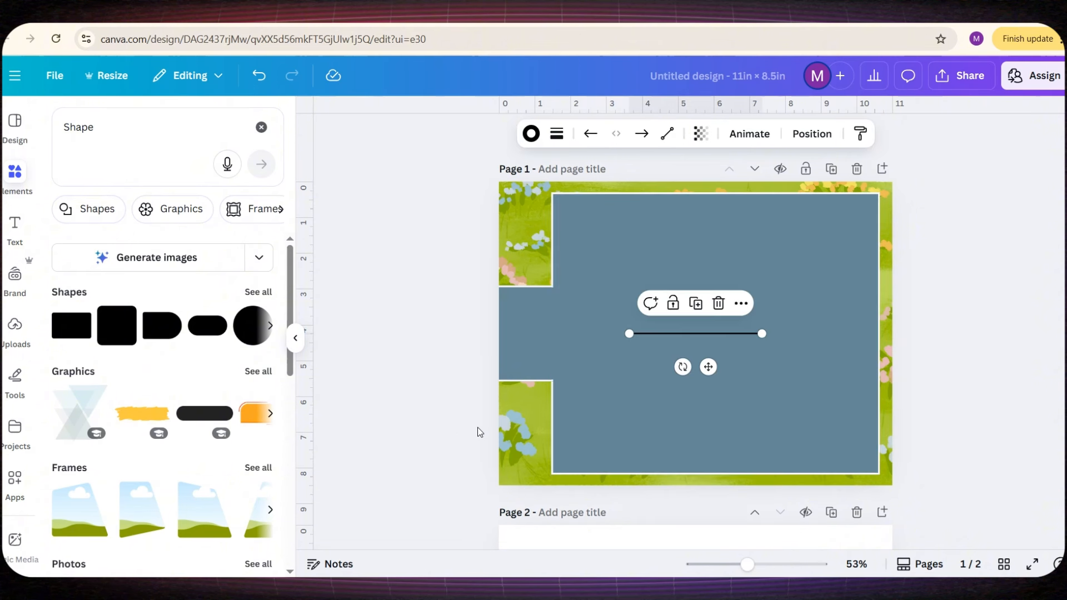
pyautogui.click(556, 134)
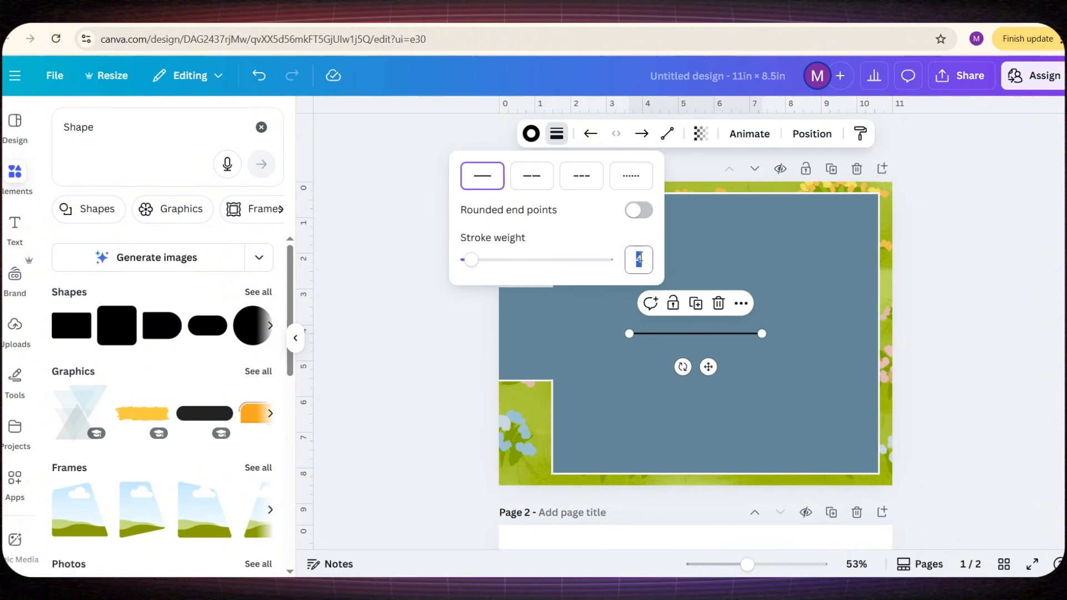
pyautogui.click(532, 176)
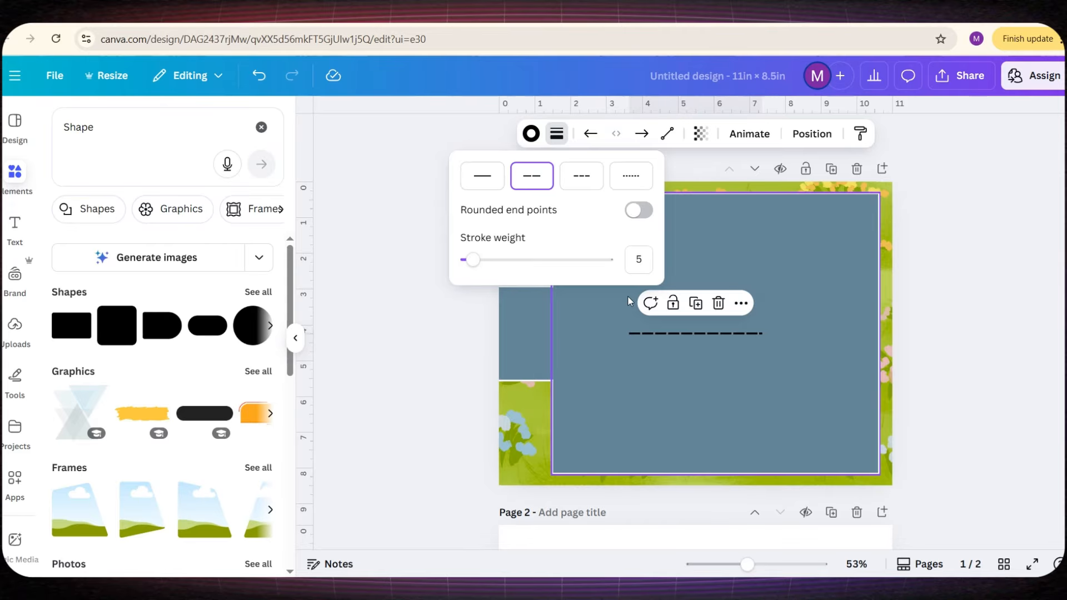
pyautogui.click(531, 133)
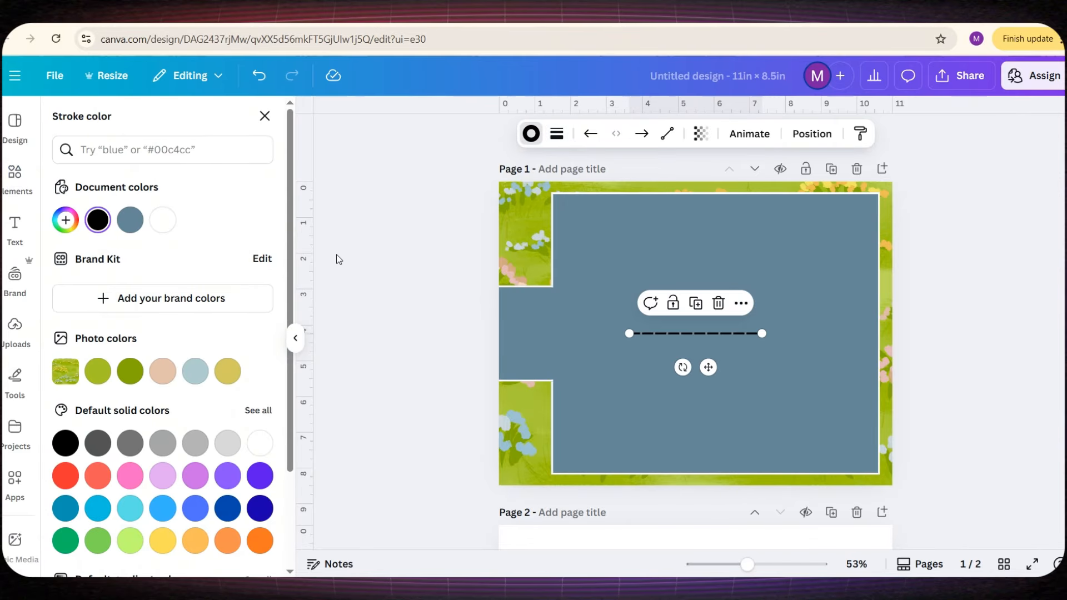
pyautogui.click(163, 220)
# Start the dashed line at the page's left edge and extend it horizontally through the entrance to the lot's right border
pyautogui.moveTo(708, 367); pyautogui.dragTo(574, 369)
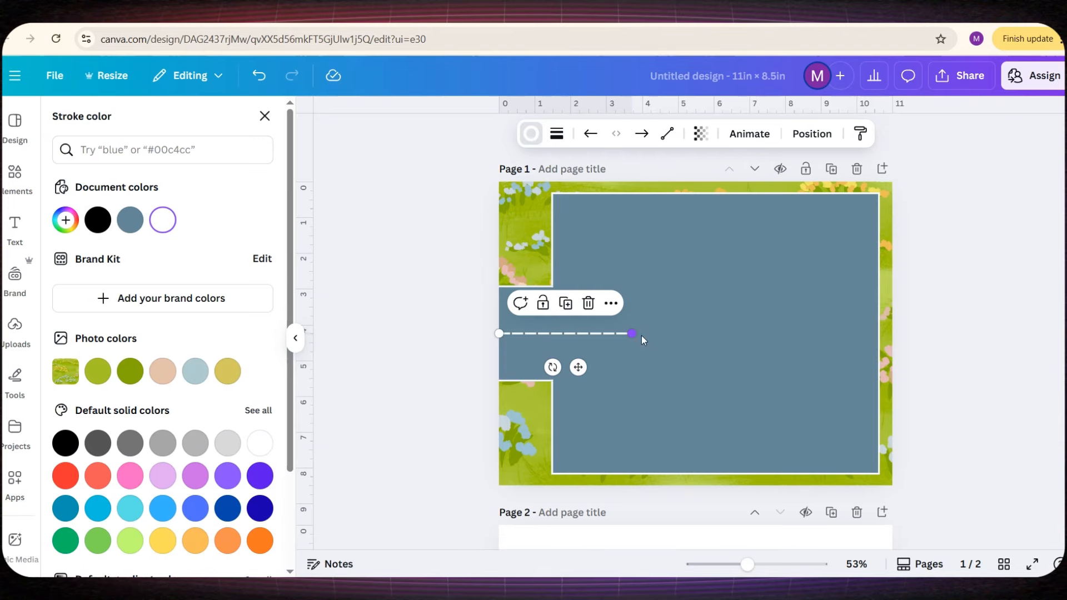
pyautogui.moveTo(631, 333); pyautogui.dragTo(870, 339)
pyautogui.click(428, 398)
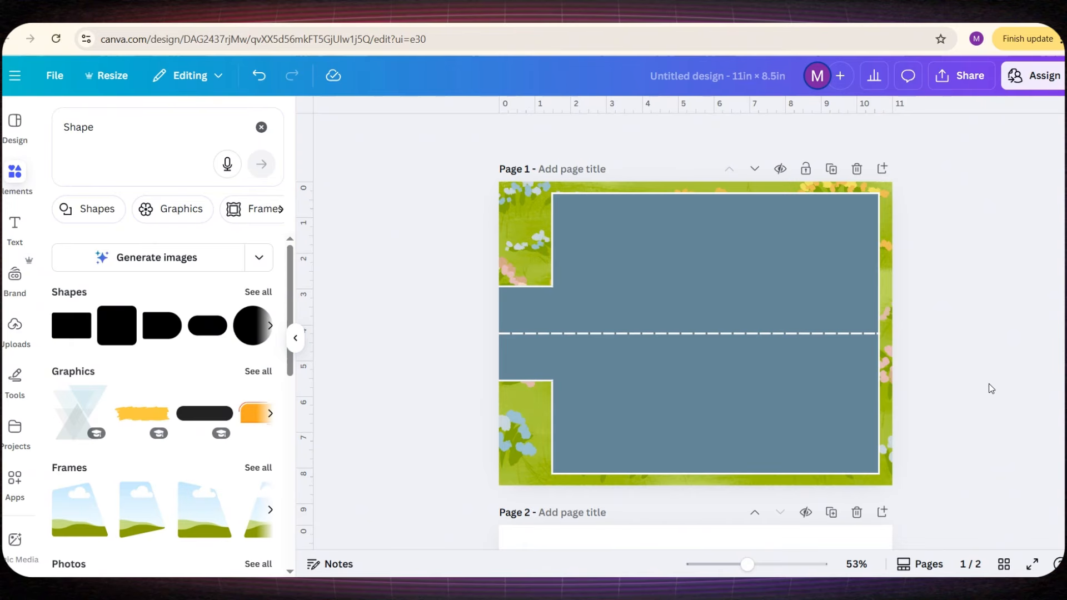
pyautogui.keyDown('ctrl'); pyautogui.scroll(4, 956, 408); pyautogui.keyUp('ctrl')
pyautogui.scroll(2, 778, 489)
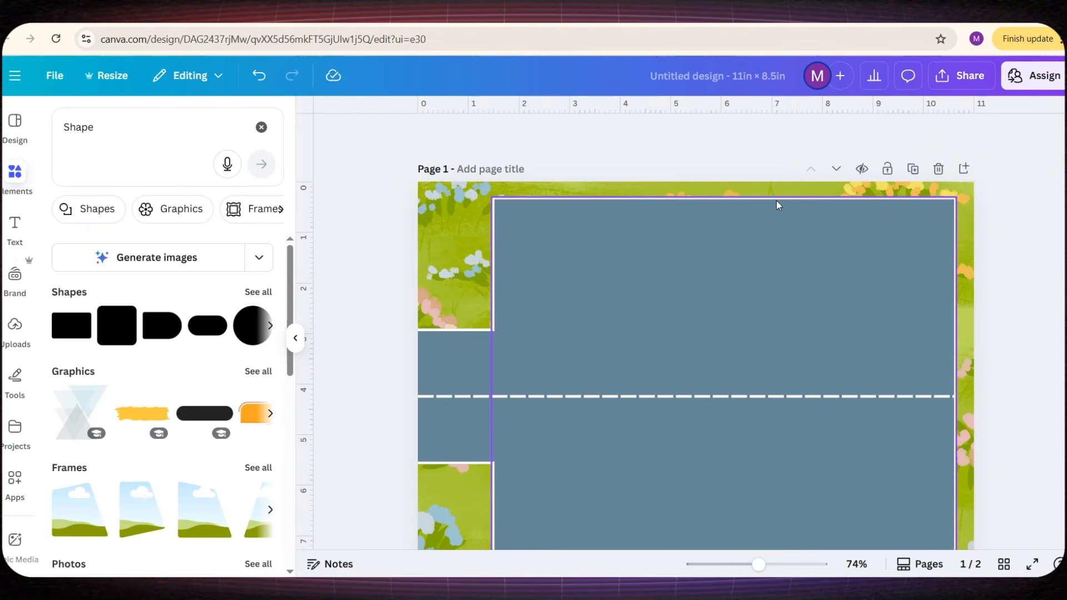
pyautogui.scroll(-4, 918, 272)
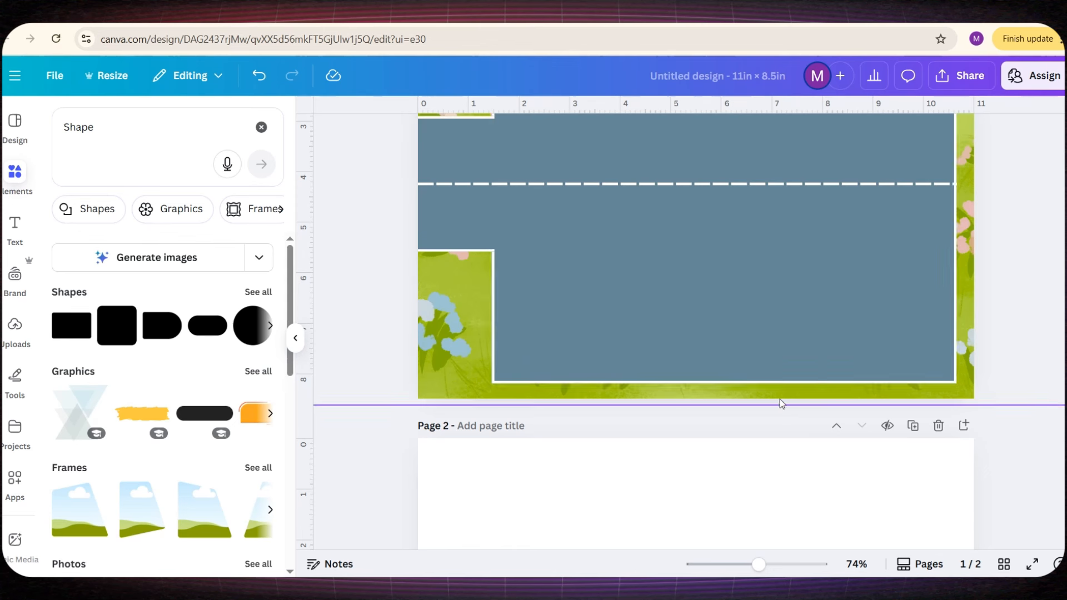
pyautogui.scroll(4, 542, 419)
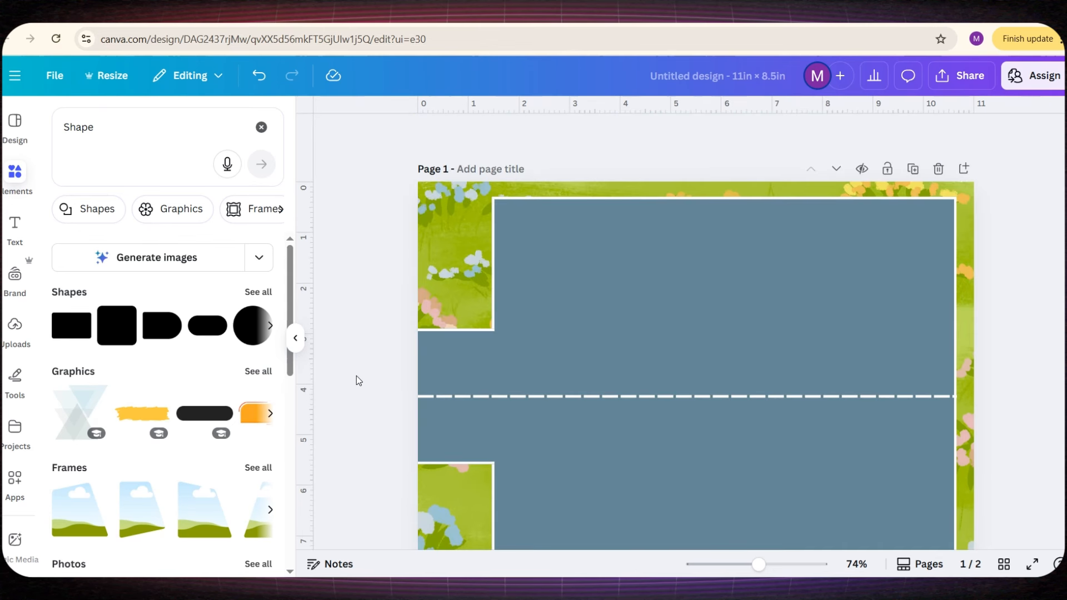
# Add a rounded square just above the dashed line and fill it with the bright red from the default solid colors
pyautogui.click(117, 326)
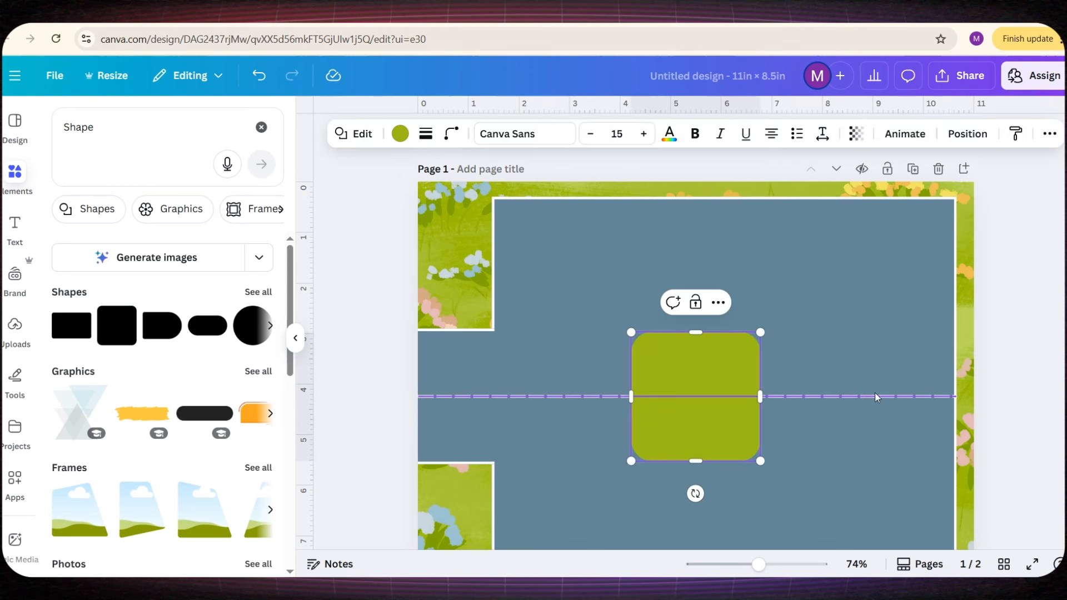
pyautogui.moveTo(724, 379); pyautogui.dragTo(741, 315)
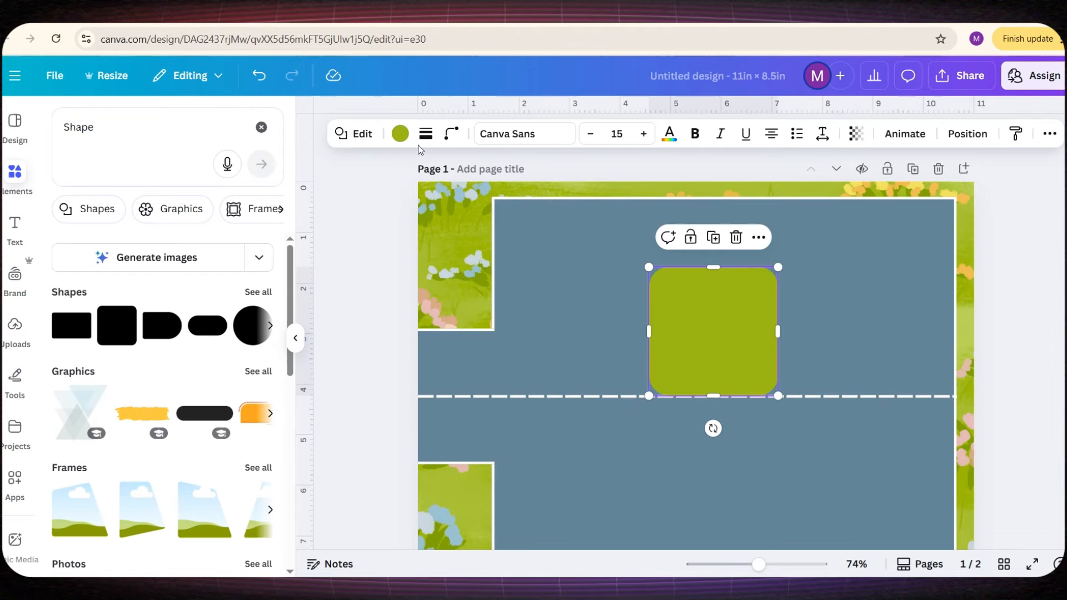
pyautogui.click(400, 134)
pyautogui.scroll(-2, 117, 293)
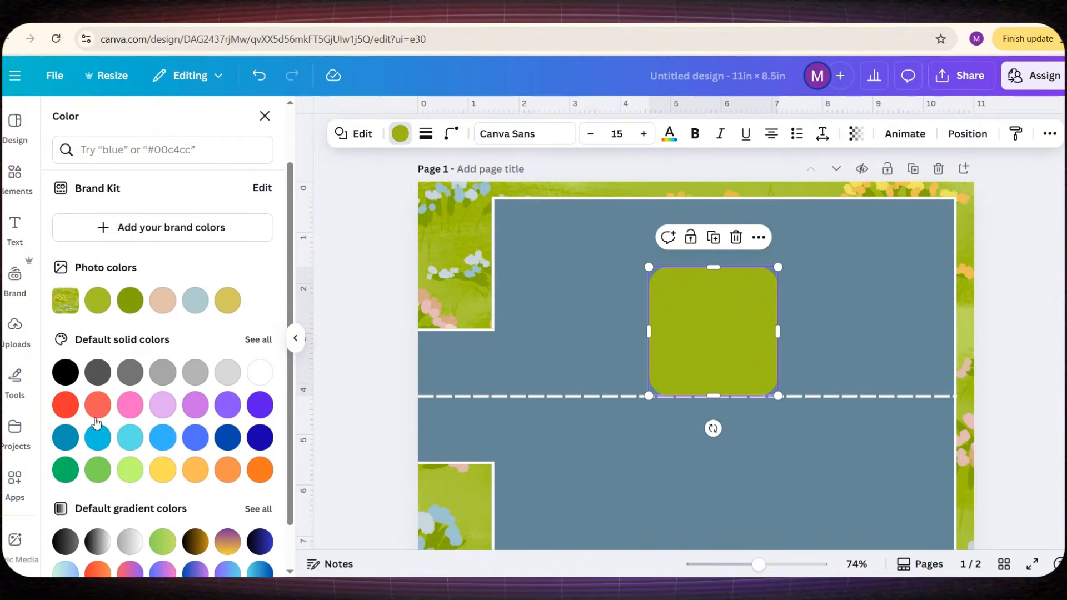
pyautogui.click(65, 404)
pyautogui.press('Escape')
# Shrink the red rounded square to about 1.6 × 1.4 in
pyautogui.scroll(3, 1007, 332)
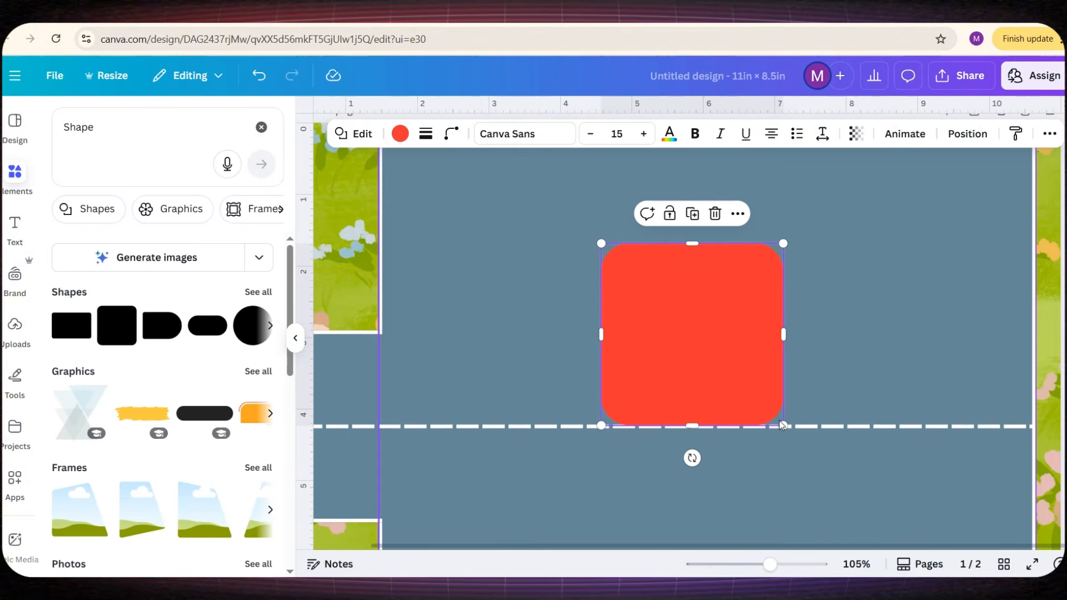
pyautogui.moveTo(693, 425); pyautogui.dragTo(701, 341)
pyautogui.scroll(1, 434, 372)
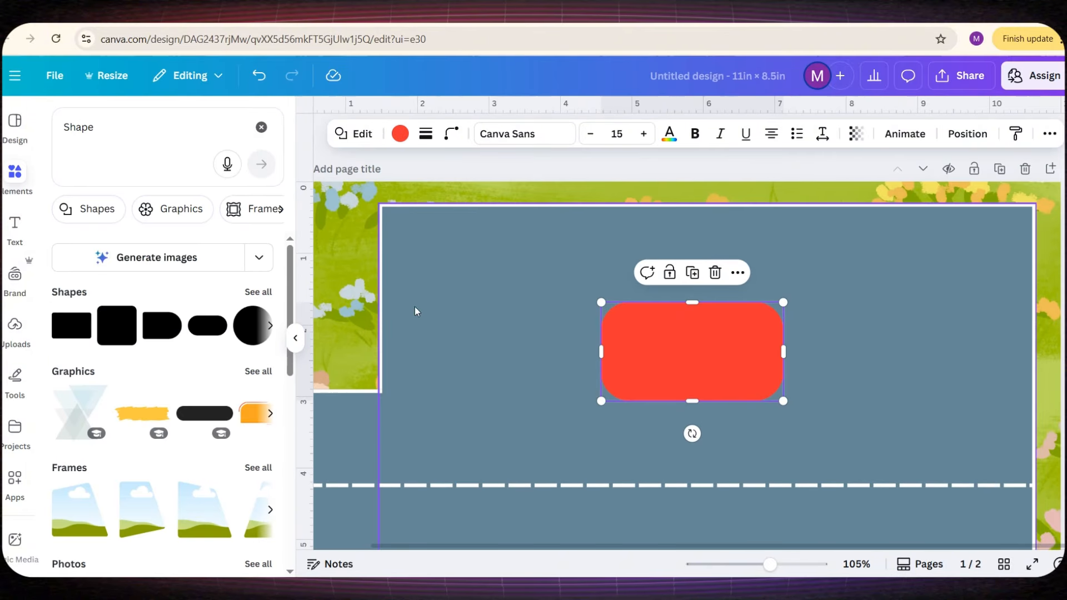
pyautogui.moveTo(604, 349); pyautogui.dragTo(667, 345)
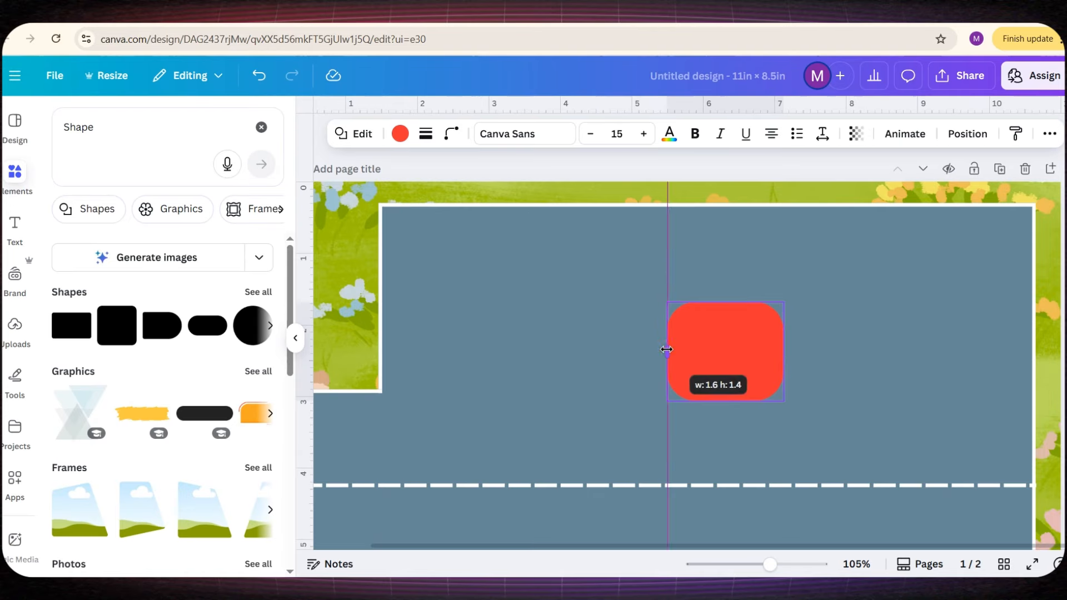
# Duplicate the red rounded shape into a side-by-side row of five near the lot's top edge, ending at its right border
pyautogui.moveTo(738, 350); pyautogui.dragTo(678, 277)
pyautogui.scroll(2, 923, 307)
pyautogui.click(957, 198)
pyautogui.click(820, 199)
pyautogui.click(547, 210)
pyautogui.moveTo(550, 270); pyautogui.dragTo(382, 286)
pyautogui.click(550, 265)
pyautogui.click(545, 200)
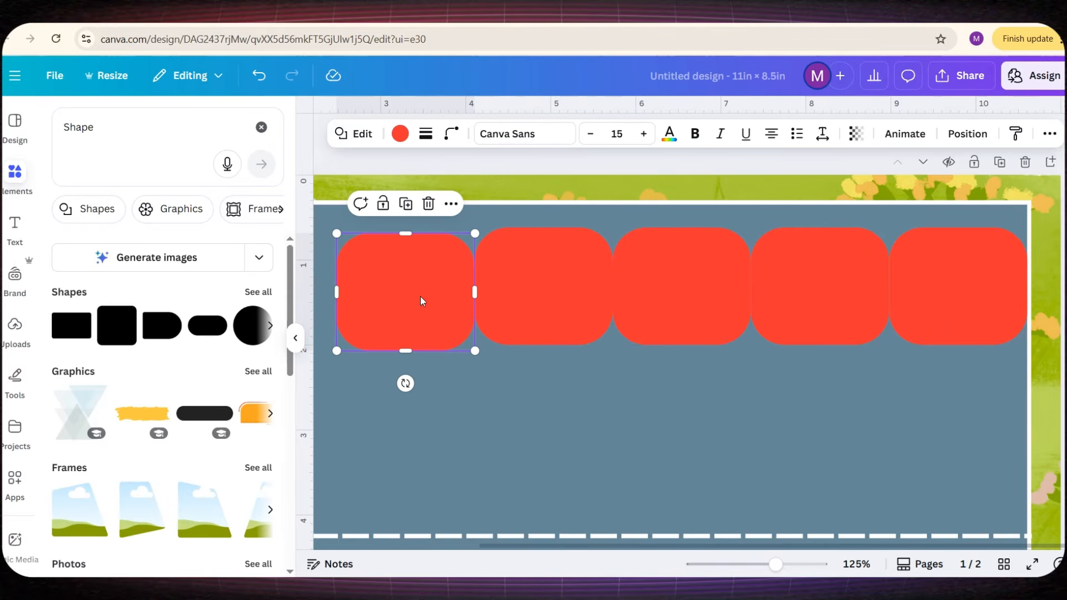
# Select all five red shapes and stretch the row to fit between the lot's left and right borders
pyautogui.hotkey('ctrl', 'alt', '0')
pyautogui.keyDown('shift'); pyautogui.click(658, 245); pyautogui.keyUp('shift')
pyautogui.keyDown('shift'); pyautogui.click(725, 240); pyautogui.keyUp('shift')
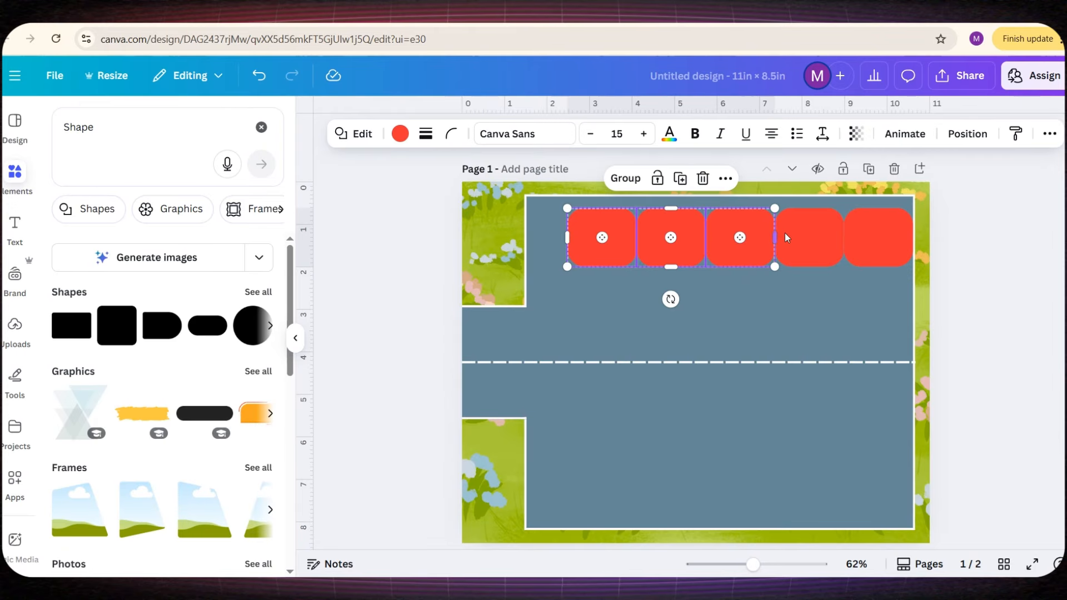
pyautogui.keyDown('shift'); pyautogui.click(816, 232); pyautogui.keyUp('shift')
pyautogui.keyDown('shift'); pyautogui.click(855, 258); pyautogui.keyUp('shift')
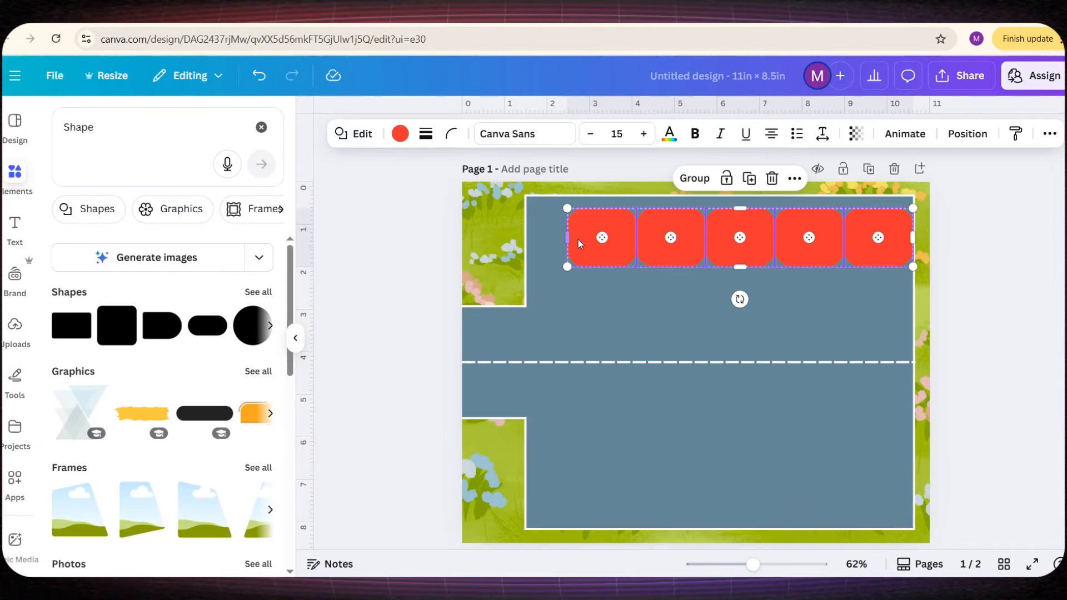
pyautogui.moveTo(570, 239); pyautogui.dragTo(528, 239)
pyautogui.scroll(6, 479, 269)
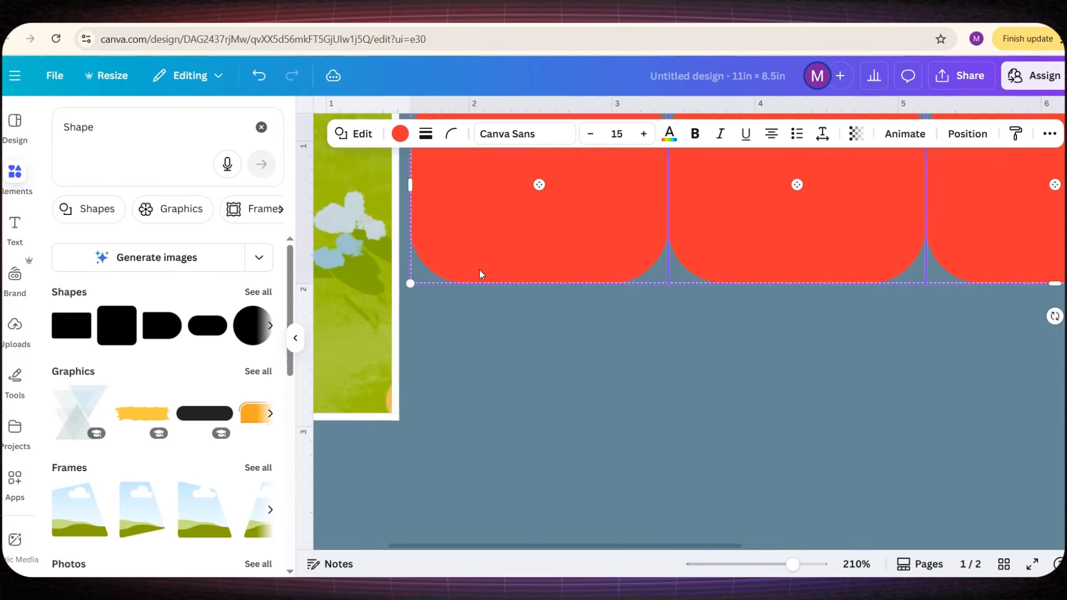
pyautogui.scroll(4, 391, 316)
pyautogui.moveTo(381, 368); pyautogui.dragTo(375, 396)
pyautogui.scroll(-6, 436, 401)
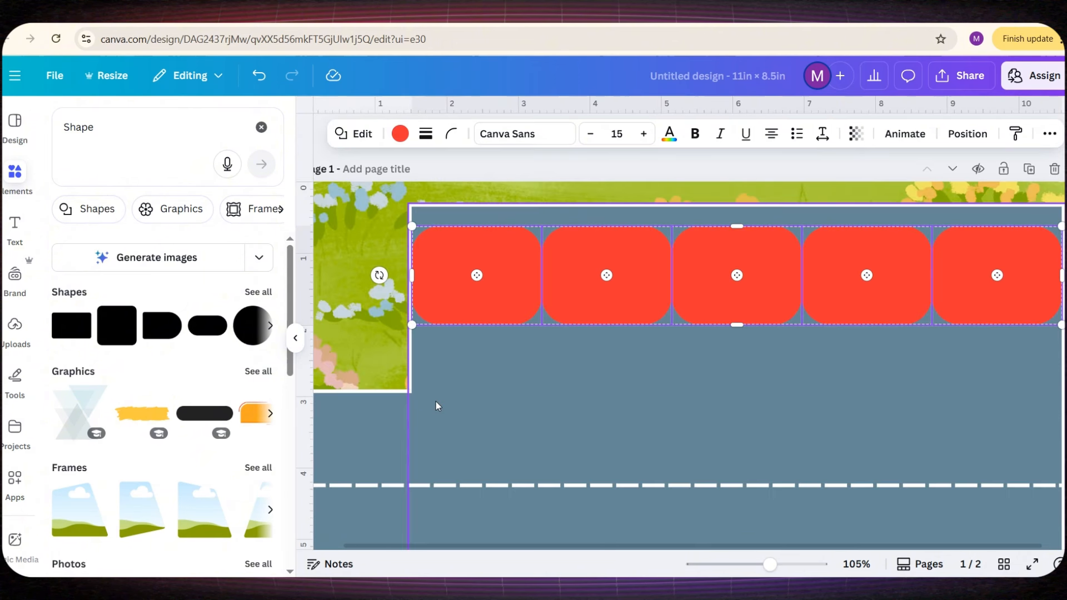
pyautogui.click(1008, 284)
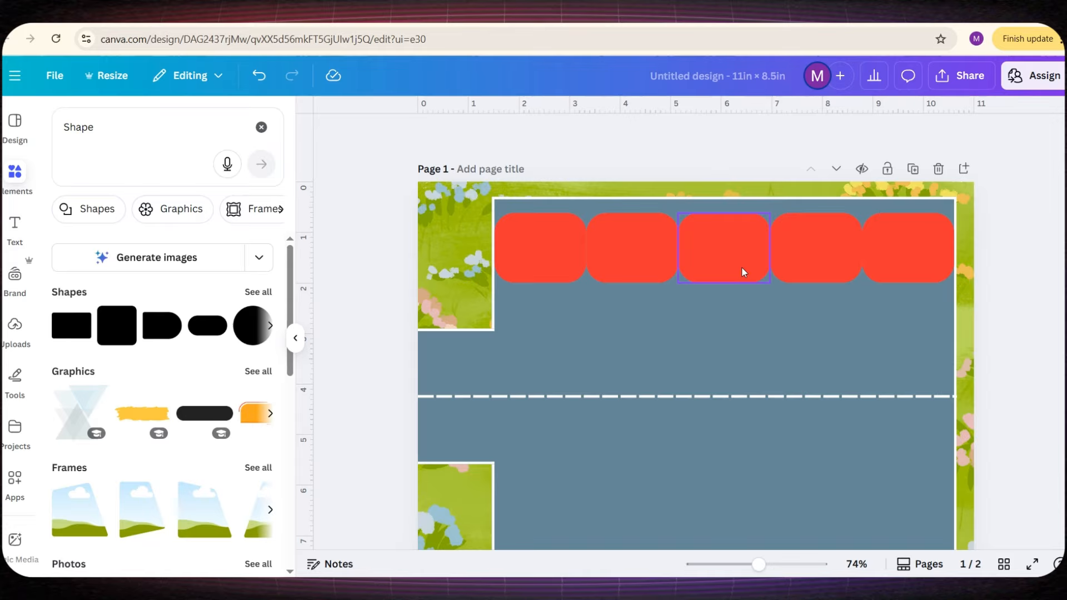
# Add a solid white line about 3.7 in long near the dashed road line and rotate it to vertical
pyautogui.click(587, 402)
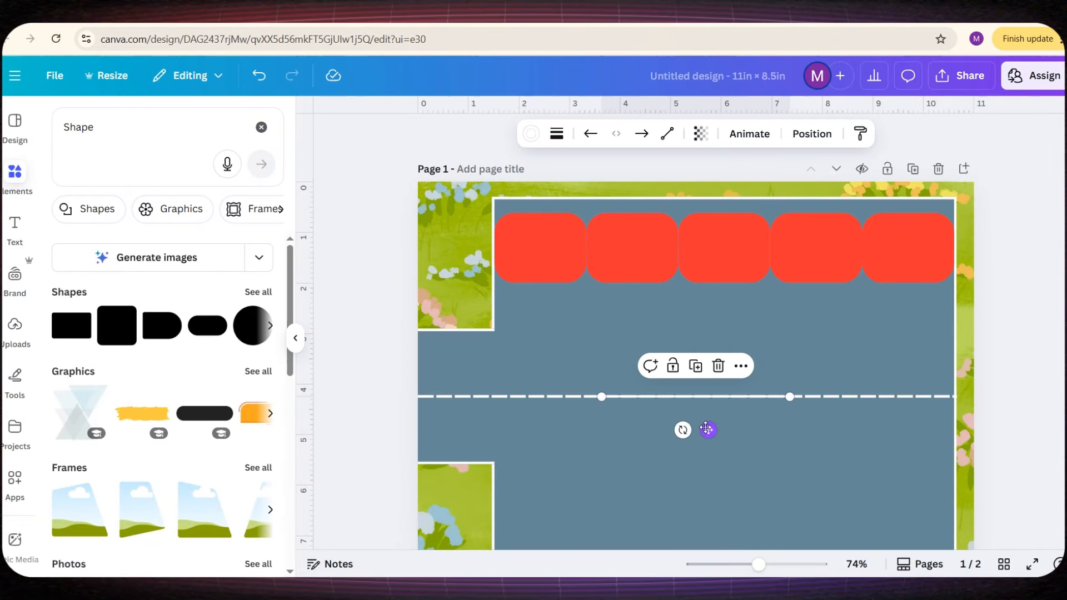
pyautogui.moveTo(707, 428); pyautogui.dragTo(693, 388)
pyautogui.click(556, 134)
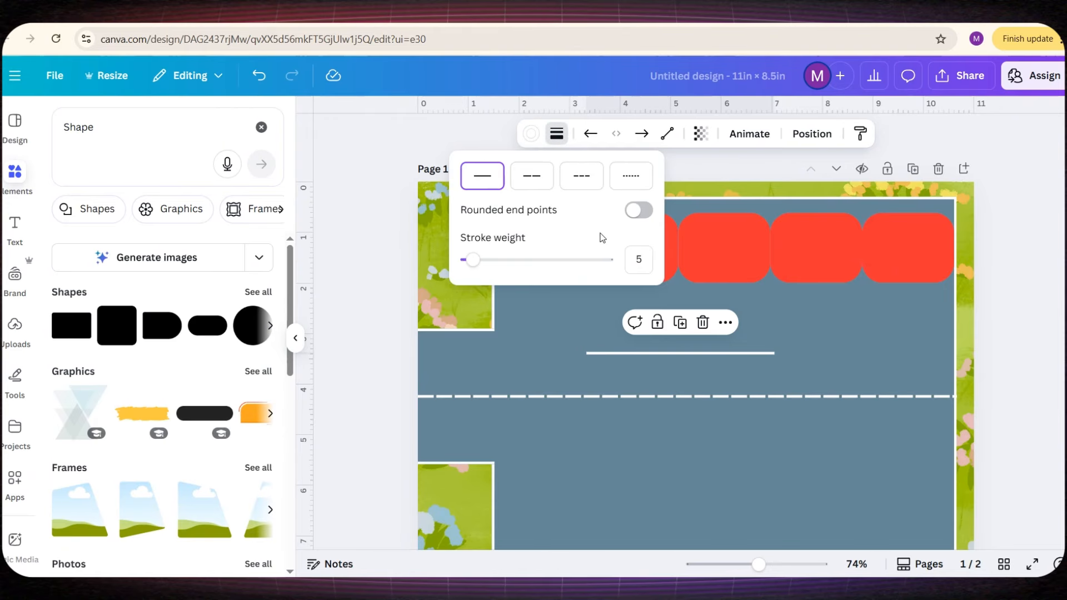
pyautogui.moveTo(666, 386); pyautogui.dragTo(709, 369)
pyautogui.scroll(5, 684, 379)
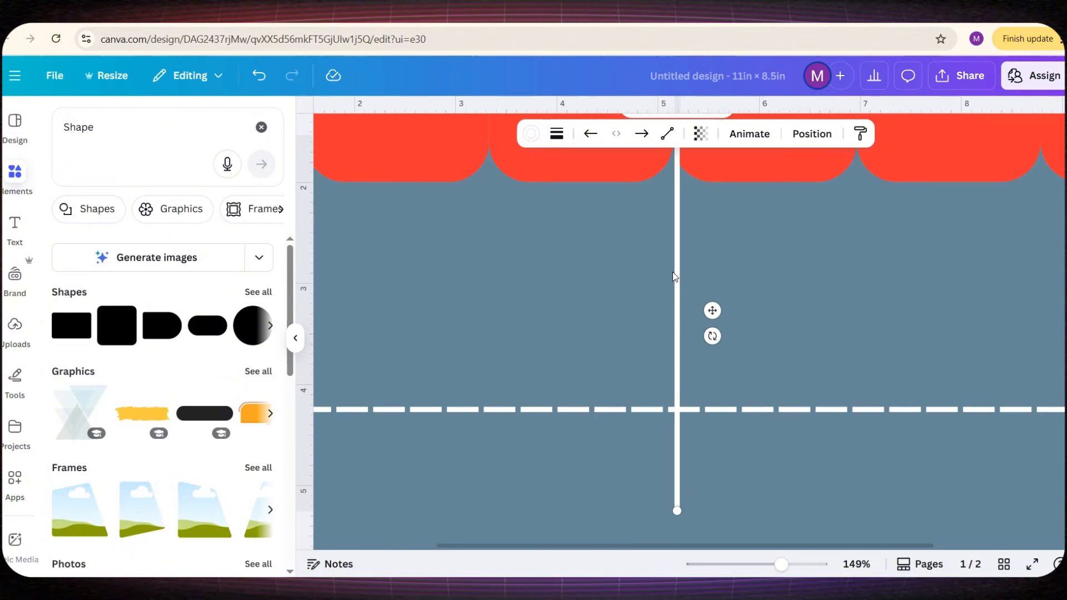
# Move the vertical white line into the seam between the first two red shapes, starting at the lot's top border
pyautogui.moveTo(674, 276); pyautogui.dragTo(459, 283)
pyautogui.scroll(3, 460, 392)
pyautogui.click(460, 405)
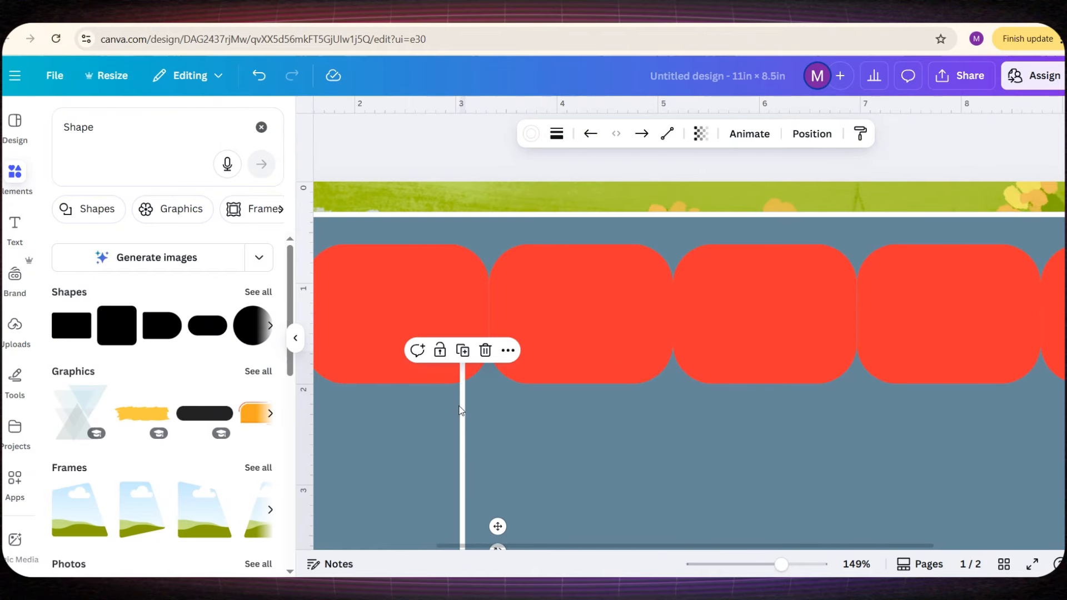
pyautogui.moveTo(460, 405); pyautogui.dragTo(487, 269)
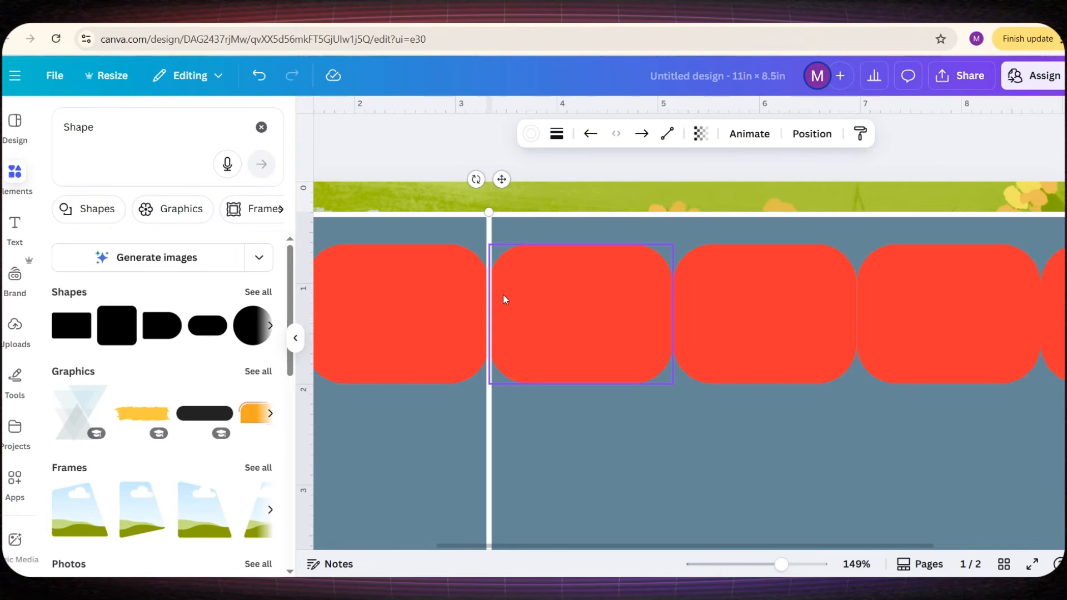
pyautogui.click(565, 303)
pyautogui.keyDown('shift'); pyautogui.click(465, 317); pyautogui.keyUp('shift')
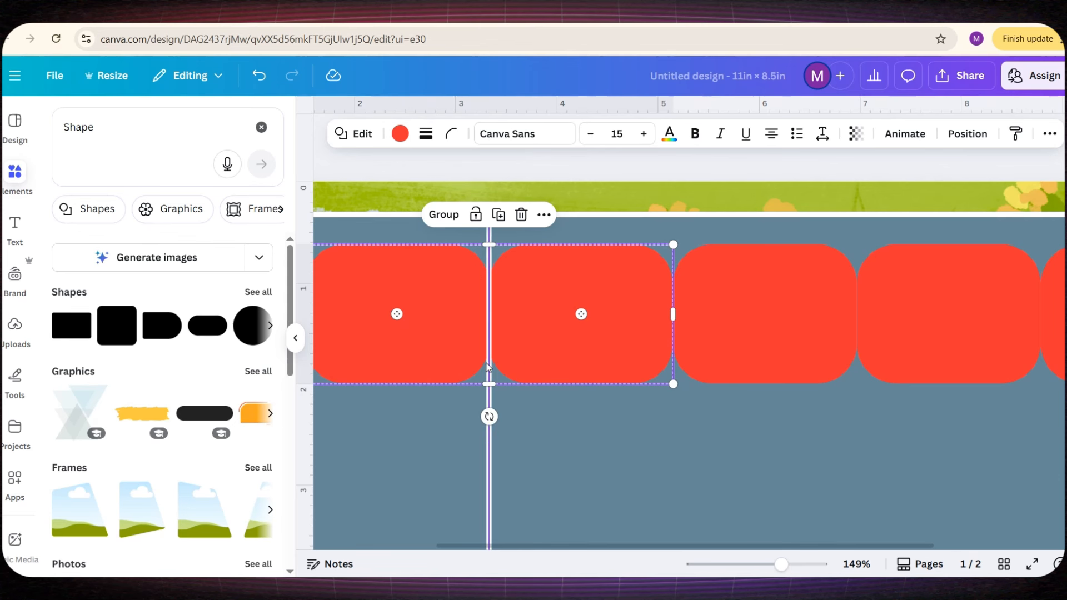
# Shorten the vertical divider line so it ends level with the bottom edge of the upper grass corner
pyautogui.scroll(-4, 493, 401)
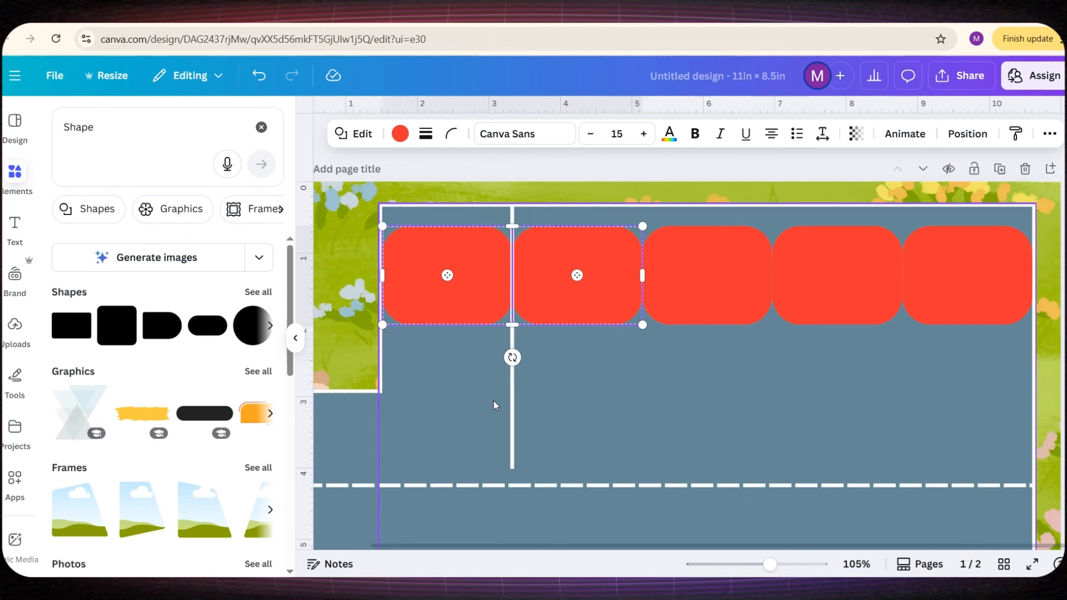
pyautogui.click(511, 466)
pyautogui.moveTo(511, 466); pyautogui.dragTo(515, 394)
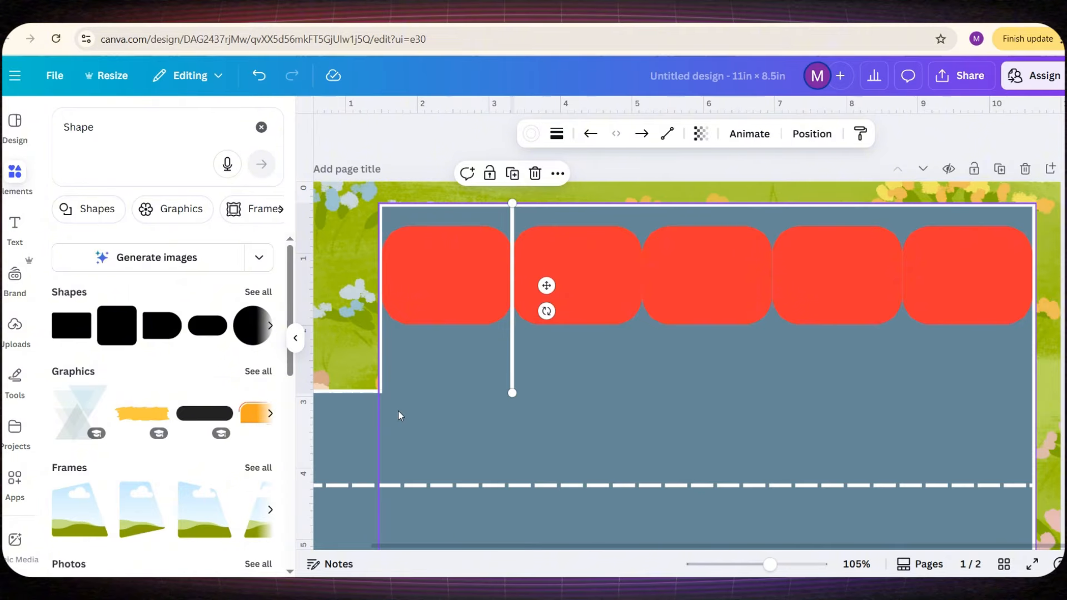
# Duplicate the divider line onto the three remaining seams between the red shapes, aligned with the first divider
pyautogui.click(512, 173)
pyautogui.moveTo(549, 296); pyautogui.dragTo(671, 286)
pyautogui.click(648, 184)
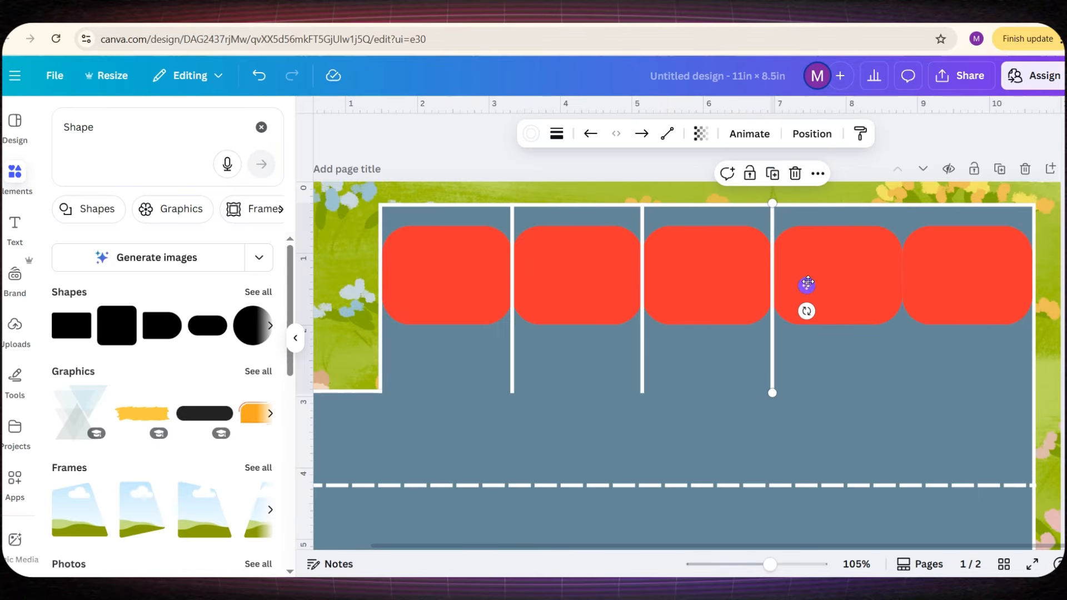
pyautogui.moveTo(806, 285); pyautogui.dragTo(807, 284)
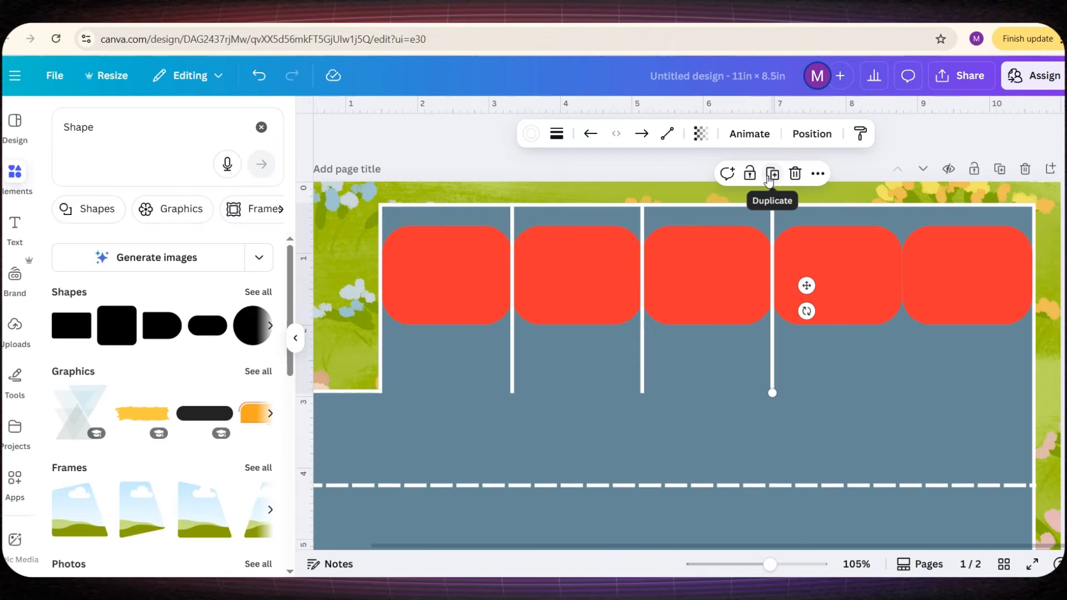
pyautogui.click(771, 174)
pyautogui.moveTo(935, 286); pyautogui.dragTo(936, 281)
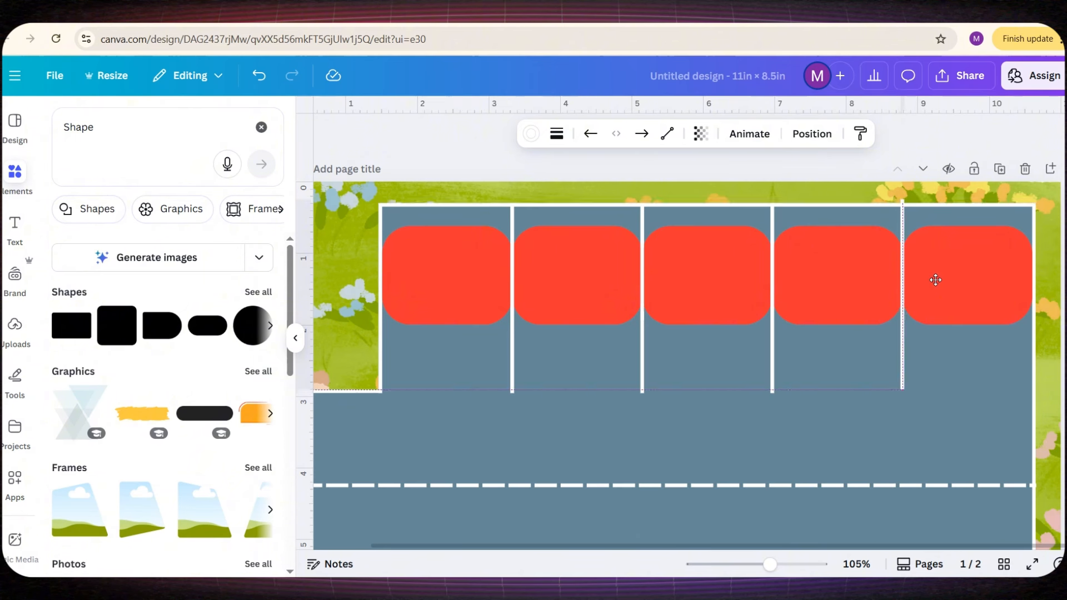
# Delete all five red spacing shapes from the parking row
pyautogui.click(935, 281)
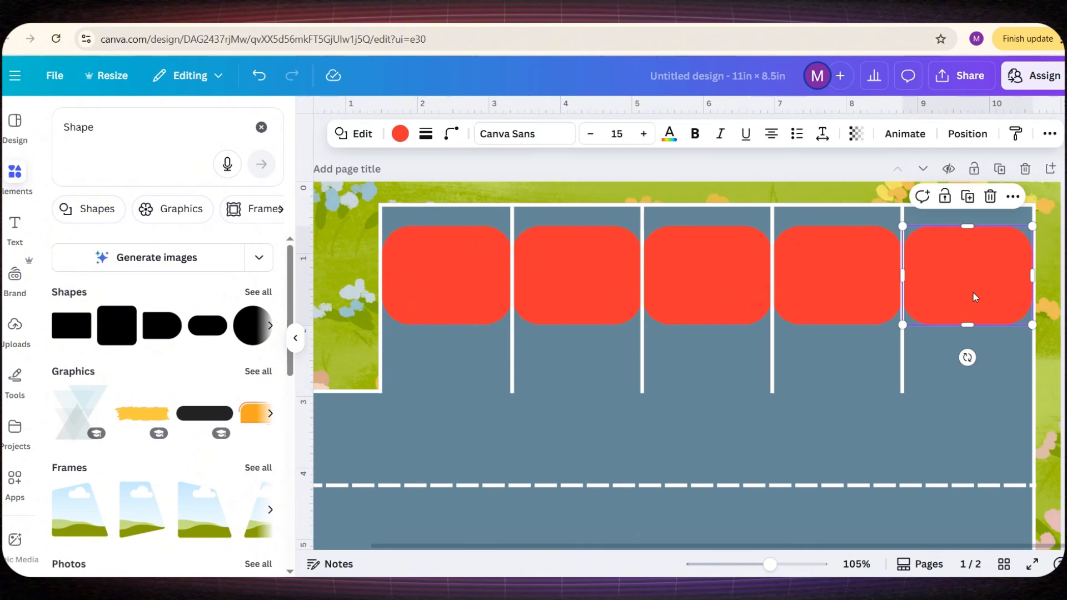
pyautogui.click(448, 274)
pyautogui.press('Delete')
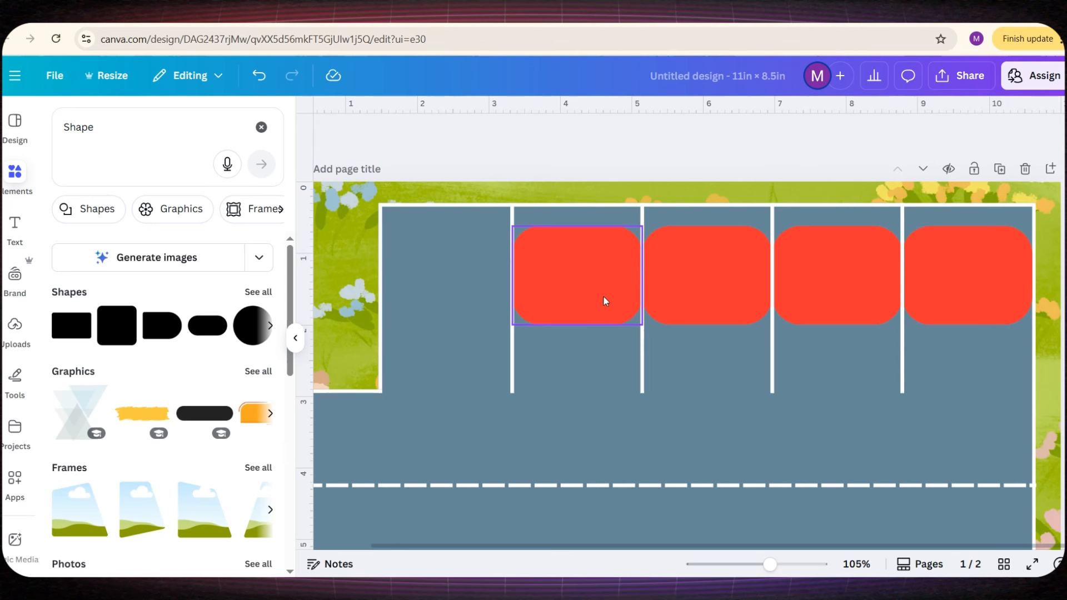
pyautogui.click(605, 301)
pyautogui.press('Delete')
pyautogui.click(698, 278)
pyautogui.press('Delete')
pyautogui.click(803, 262)
pyautogui.press('Delete')
pyautogui.click(915, 309)
pyautogui.press('Delete')
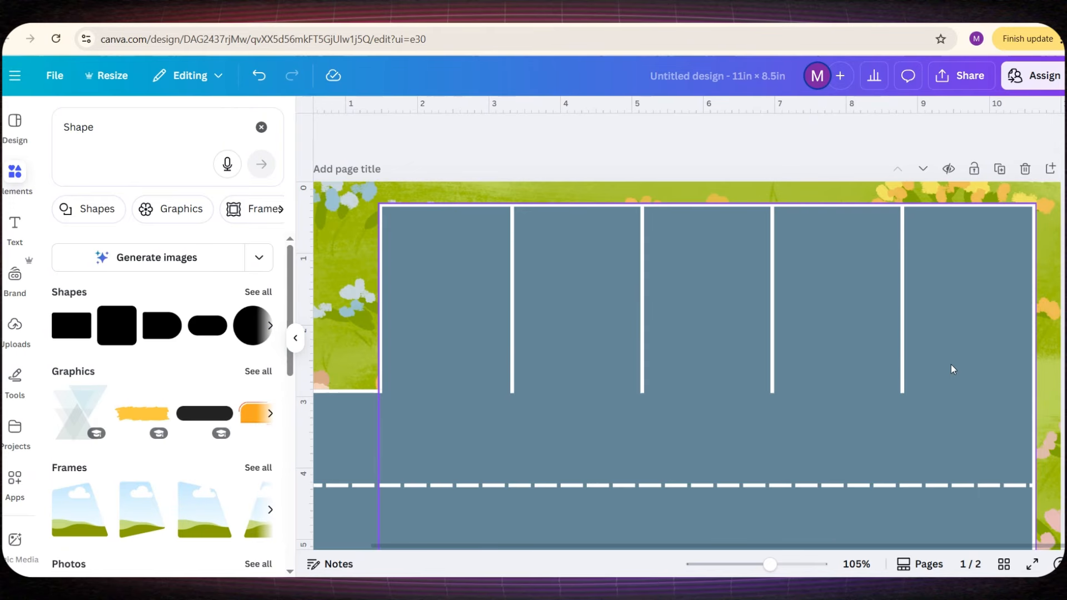
# Select all four vertical divider lines and duplicate them together
pyautogui.scroll(-5, 951, 365)
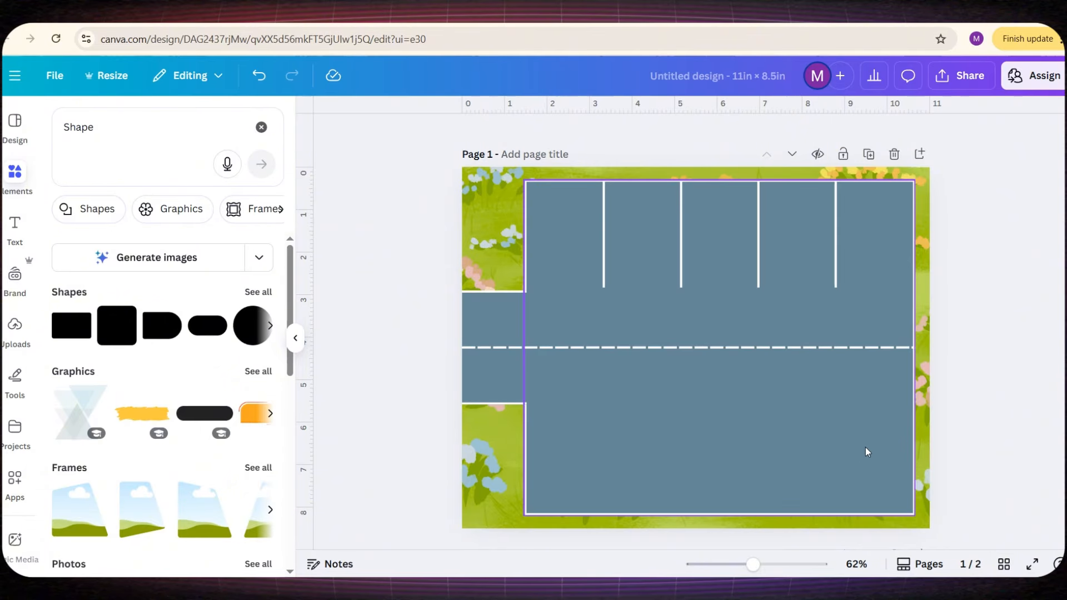
pyautogui.scroll(5, 865, 448)
pyautogui.scroll(3, 884, 424)
pyautogui.click(901, 324)
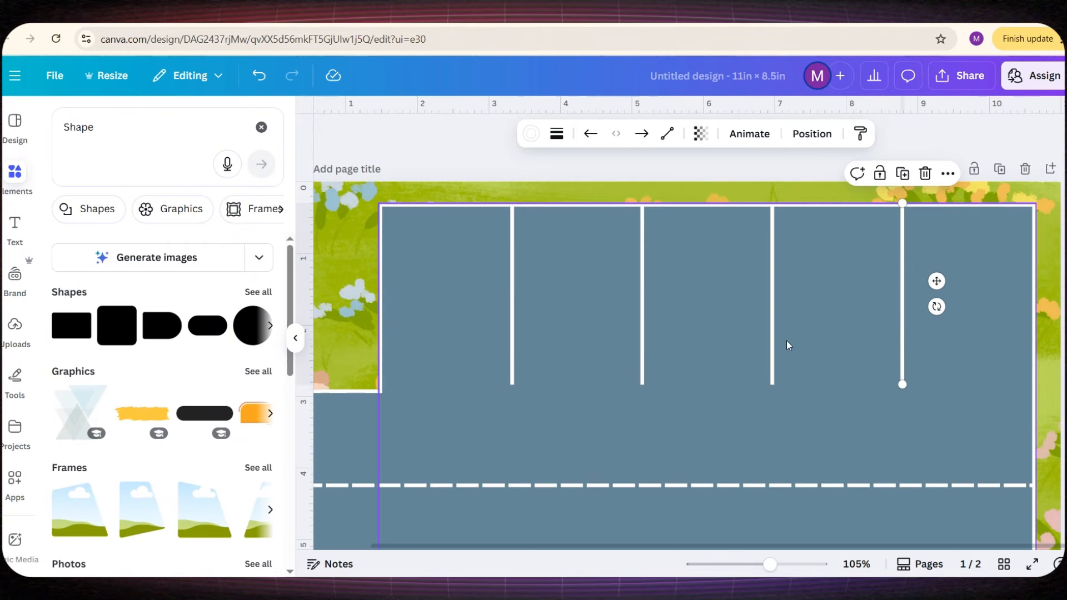
pyautogui.keyDown('shift'); pyautogui.click(771, 339); pyautogui.keyUp('shift')
pyautogui.keyDown('shift'); pyautogui.click(641, 348); pyautogui.keyUp('shift')
pyautogui.keyDown('shift'); pyautogui.click(512, 355); pyautogui.keyUp('shift')
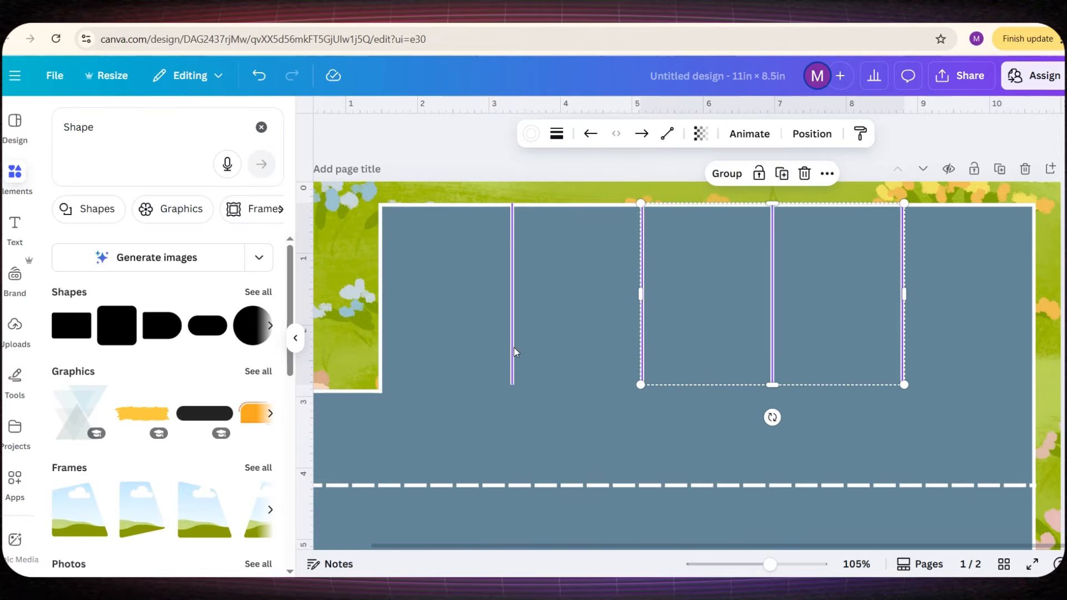
pyautogui.click(717, 173)
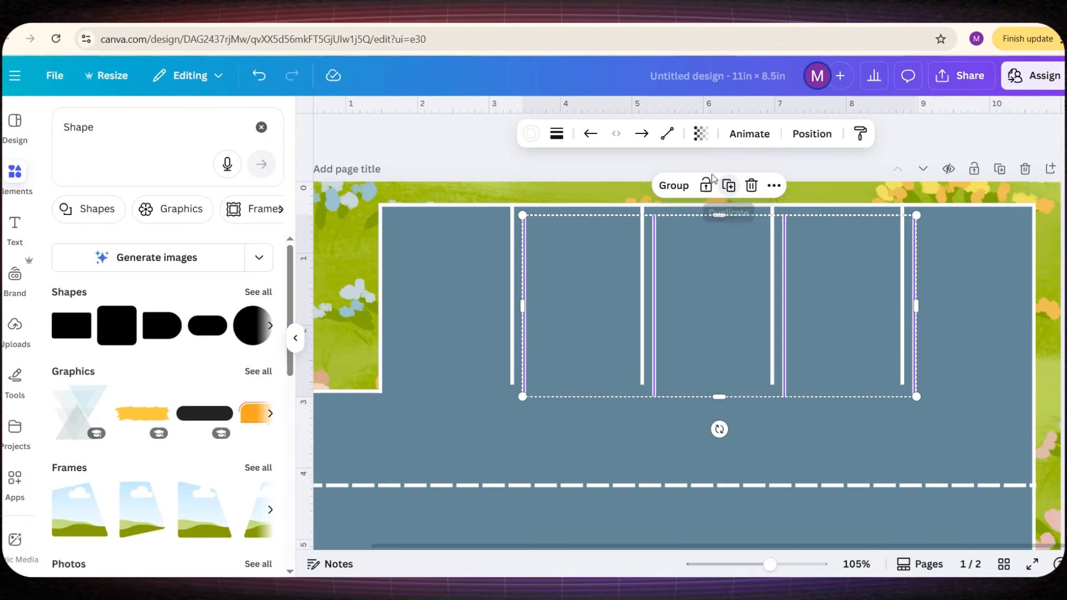
# Move the duplicated dividers down to the lot's bottom border, aligned directly beneath the upper dividers
pyautogui.moveTo(655, 338); pyautogui.dragTo(644, 536)
pyautogui.scroll(-3, 636, 491)
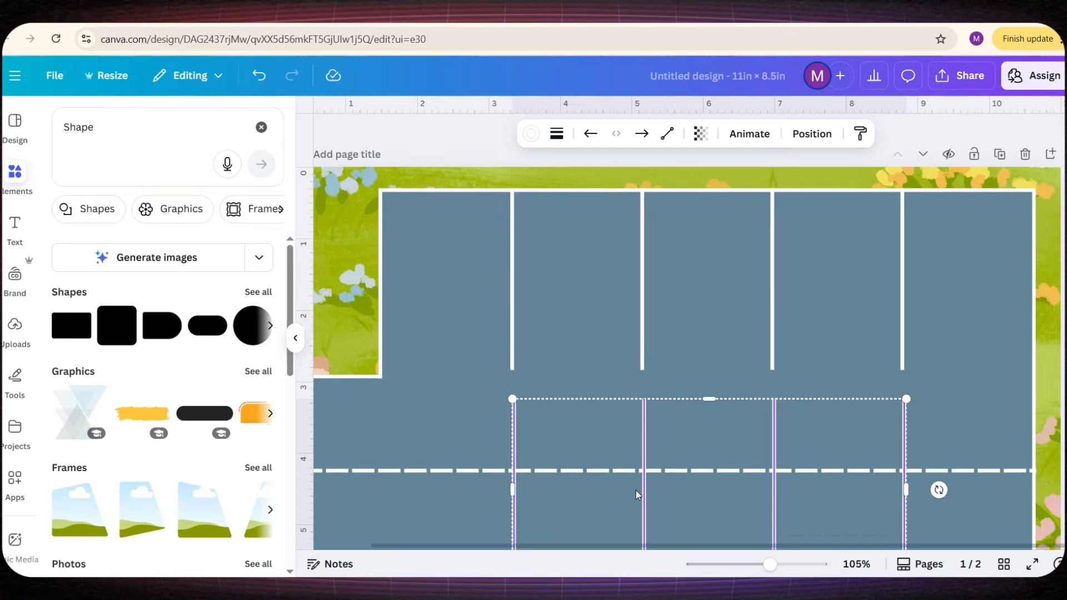
pyautogui.hotkey('ctrl', '-')
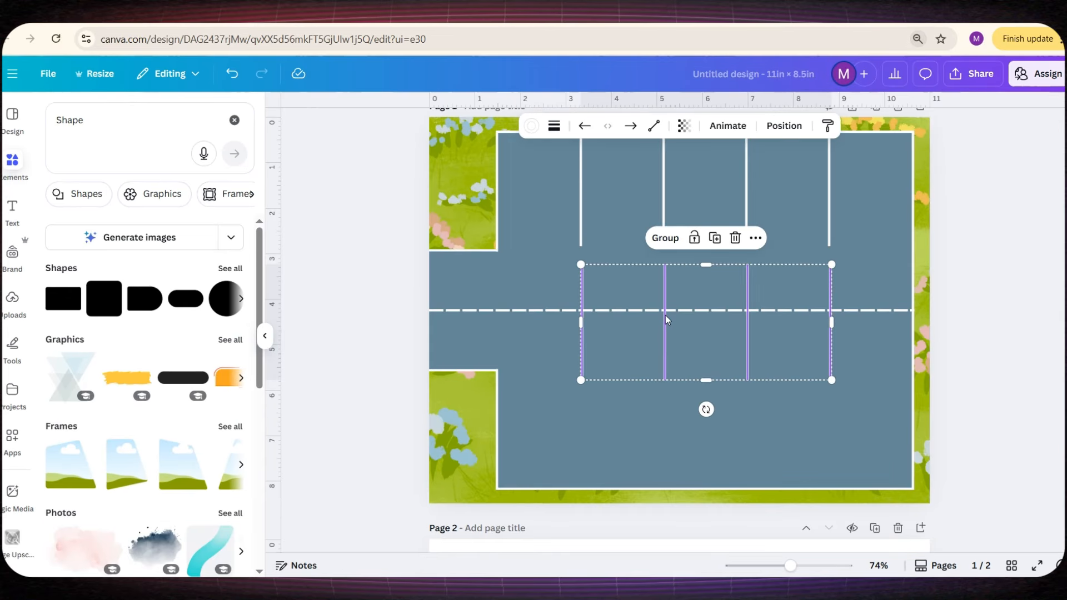
pyautogui.moveTo(665, 315); pyautogui.dragTo(659, 426)
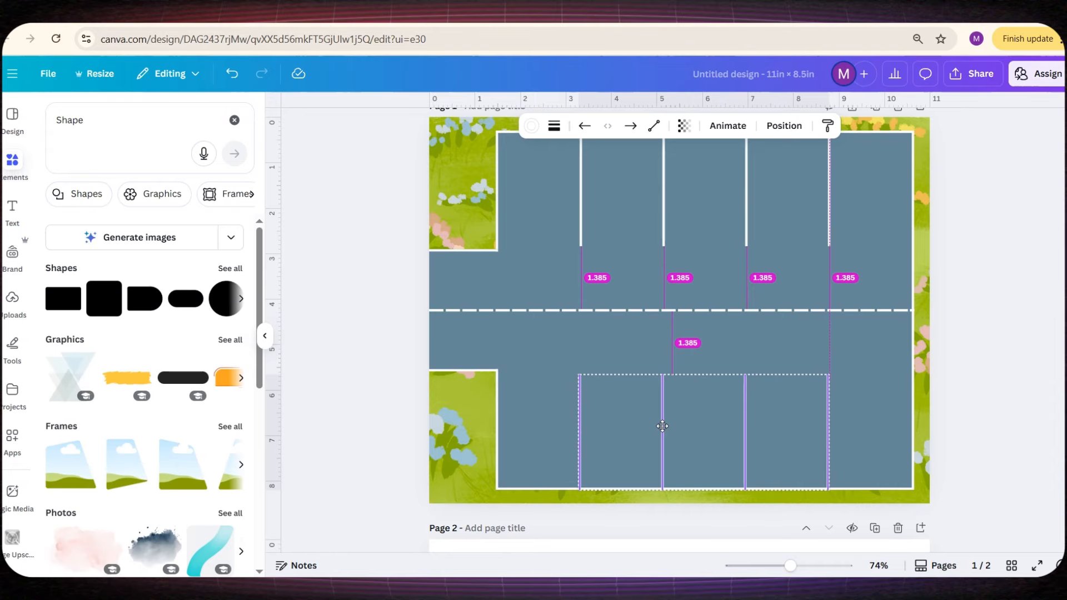
pyautogui.moveTo(662, 427); pyautogui.dragTo(662, 426)
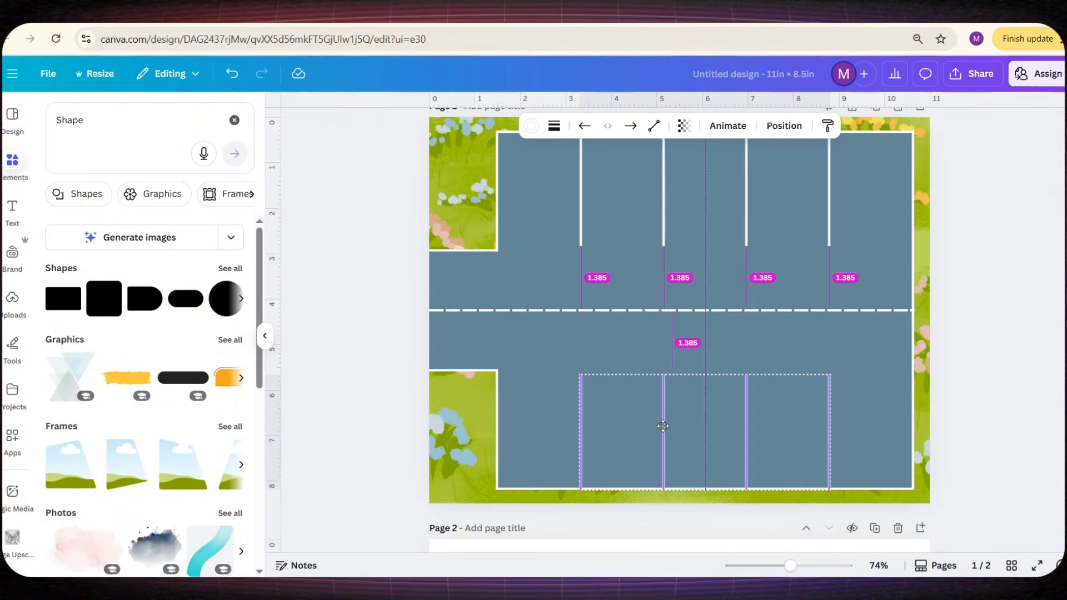
pyautogui.moveTo(663, 425); pyautogui.dragTo(663, 422)
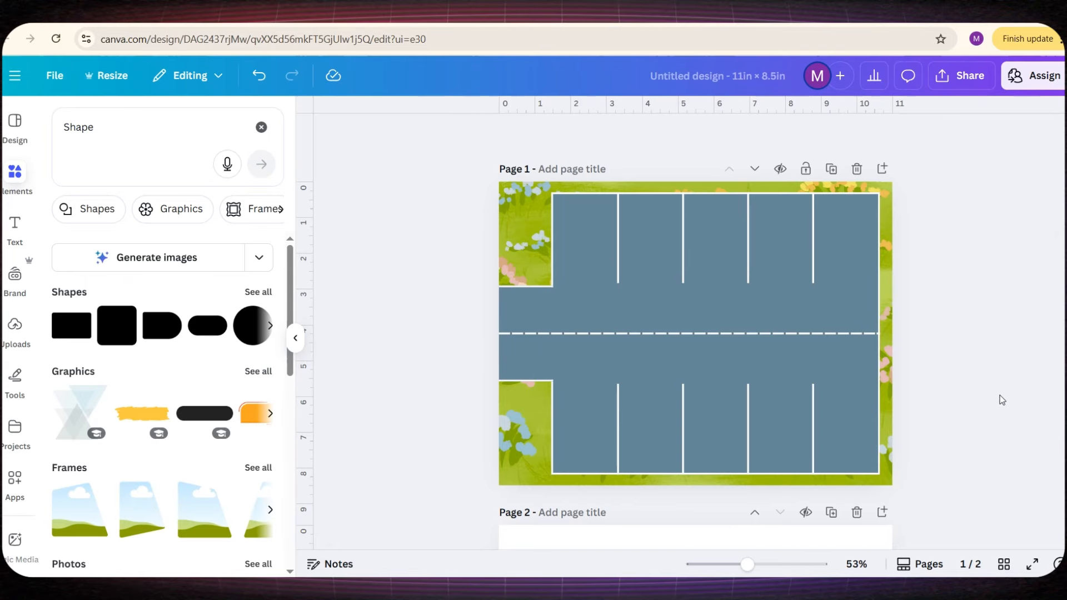
# Add a rounded square at the page's centre and narrow it to a tall shape about 1.6 × 2.5 in
pyautogui.scroll(3, 569, 312)
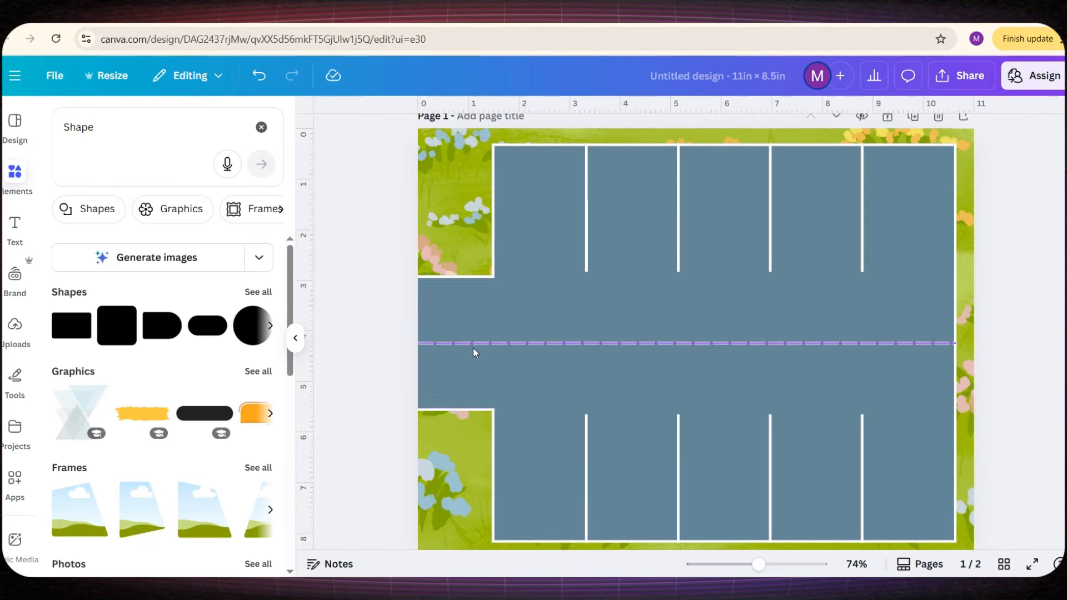
pyautogui.click(117, 343)
pyautogui.moveTo(758, 343); pyautogui.dragTo(714, 350)
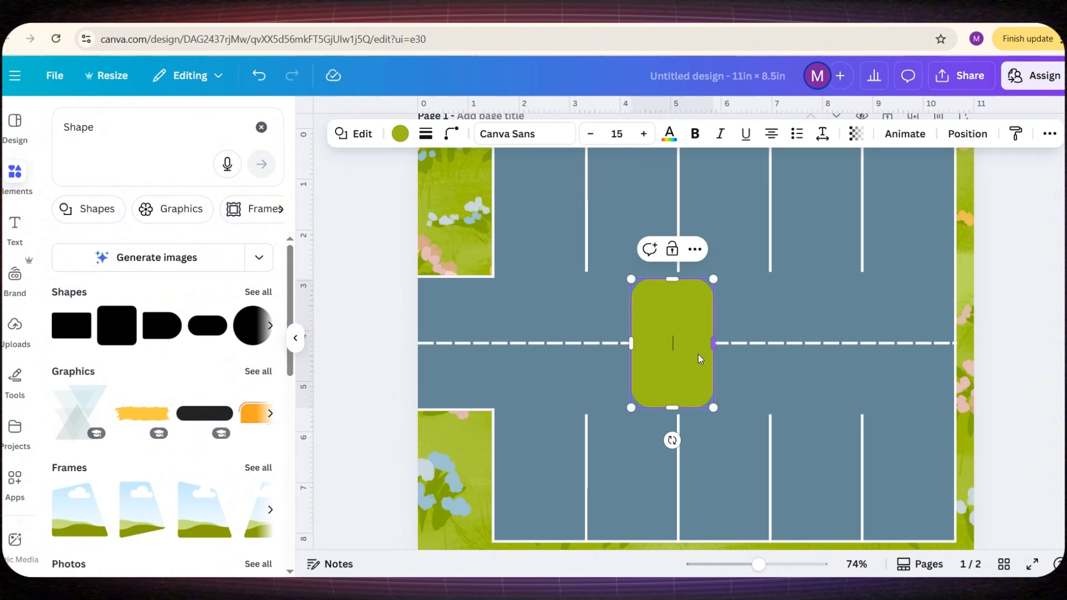
pyautogui.click(993, 331)
pyautogui.click(672, 345)
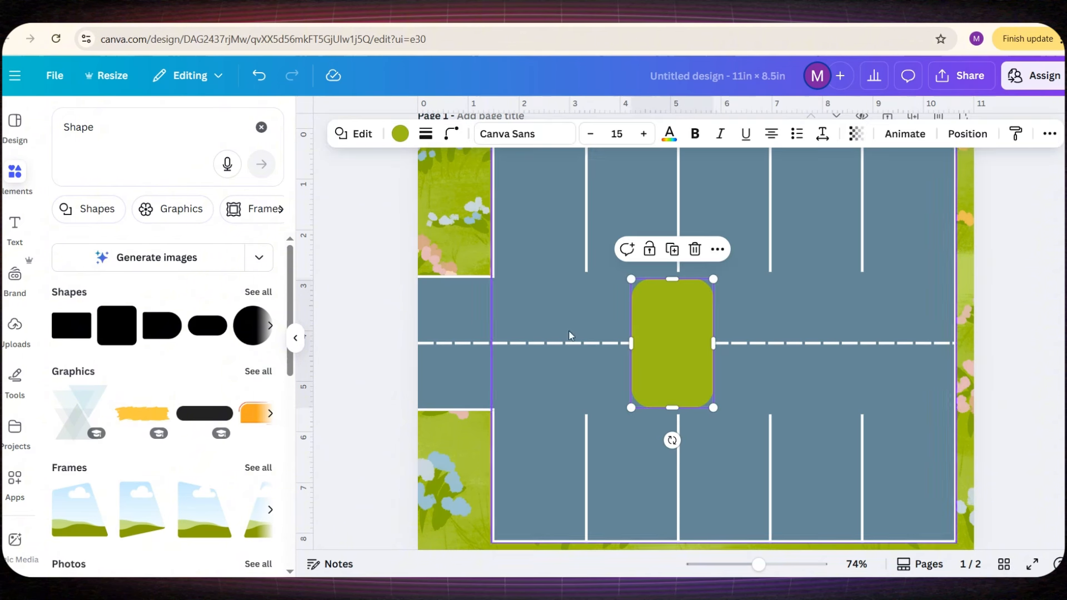
# Give the rounded rectangle a solid outline of weight 4 in the light blue from the photo colors, with no fill
pyautogui.click(400, 133)
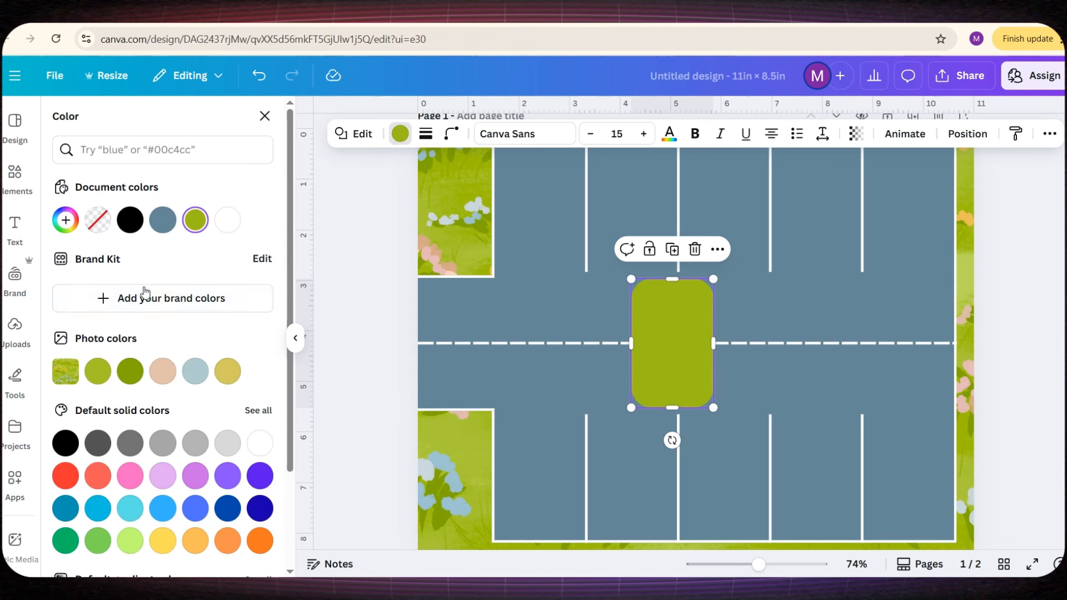
pyautogui.click(196, 303)
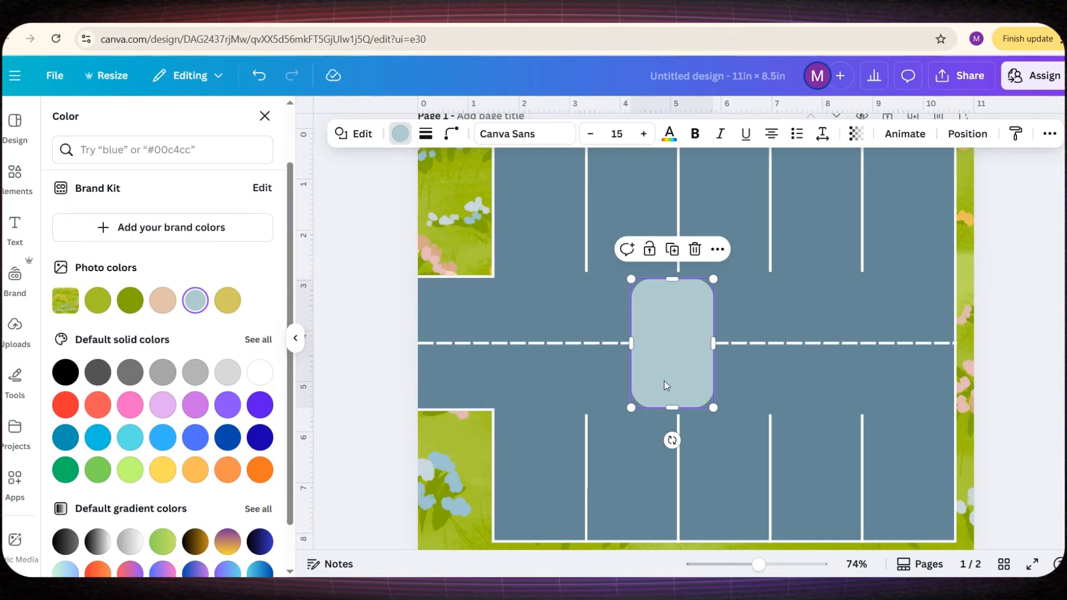
pyautogui.moveTo(683, 342); pyautogui.dragTo(563, 346)
pyautogui.click(425, 133)
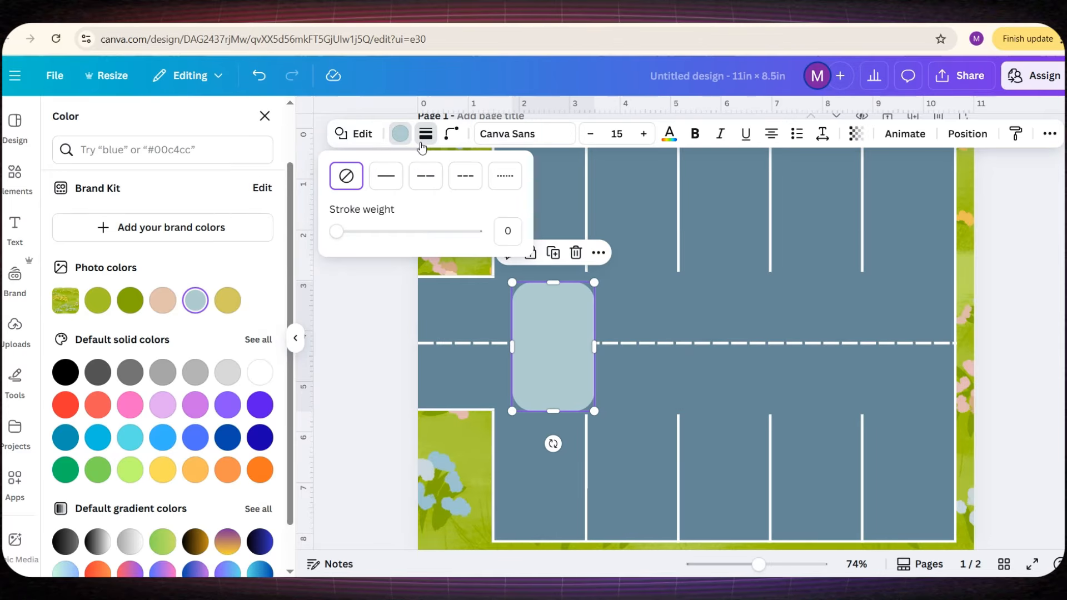
pyautogui.click(386, 176)
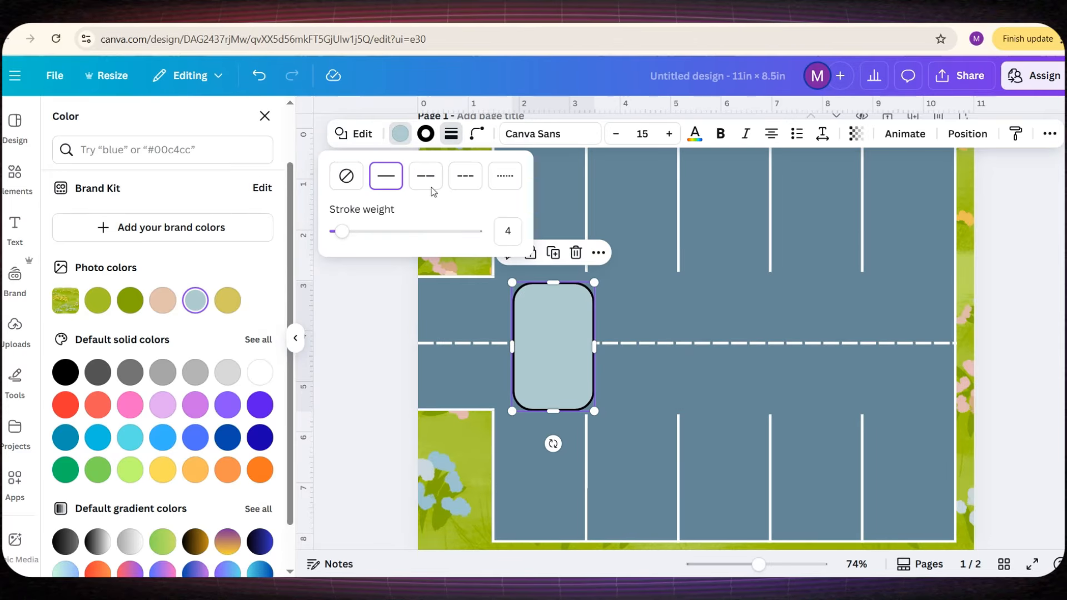
pyautogui.click(426, 133)
pyautogui.click(162, 220)
pyautogui.click(400, 133)
pyautogui.click(97, 220)
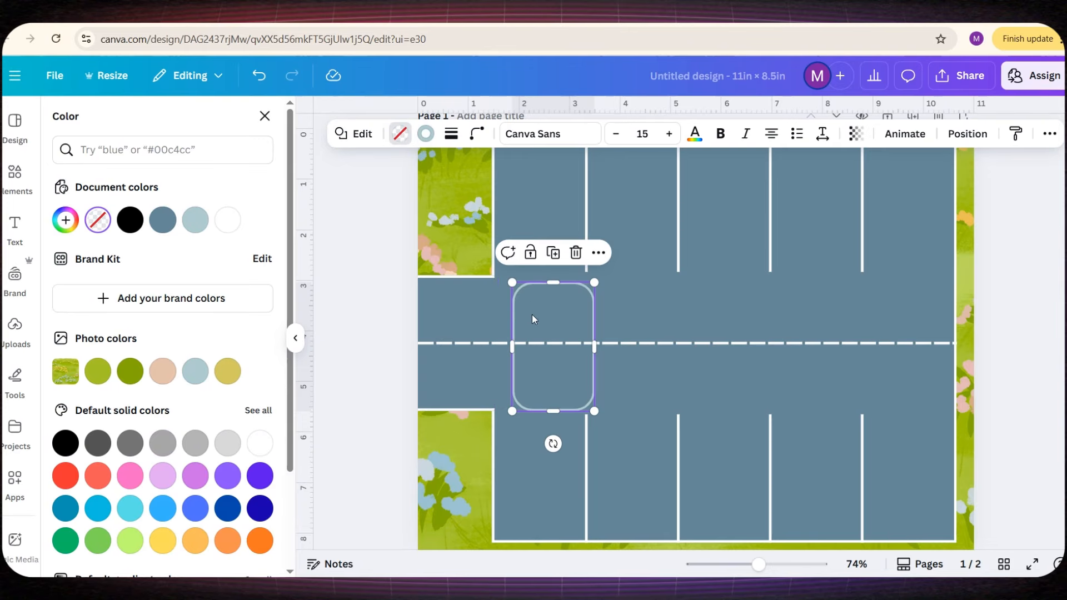
# Move the outlined rectangle toward the first upper parking space, narrow it to about 1.4 in and reduce its corner rounding
pyautogui.moveTo(547, 329); pyautogui.dragTo(537, 254)
pyautogui.scroll(1, 538, 261)
pyautogui.moveTo(582, 340); pyautogui.dragTo(573, 340)
pyautogui.click(477, 134)
pyautogui.moveTo(444, 191); pyautogui.dragTo(424, 193)
pyautogui.click(372, 357)
# Place the outlined rectangle inside the first upper parking space and shrink it to about 1.3 × 2.3 in
pyautogui.moveTo(531, 315); pyautogui.dragTo(530, 265)
pyautogui.scroll(3, 532, 273)
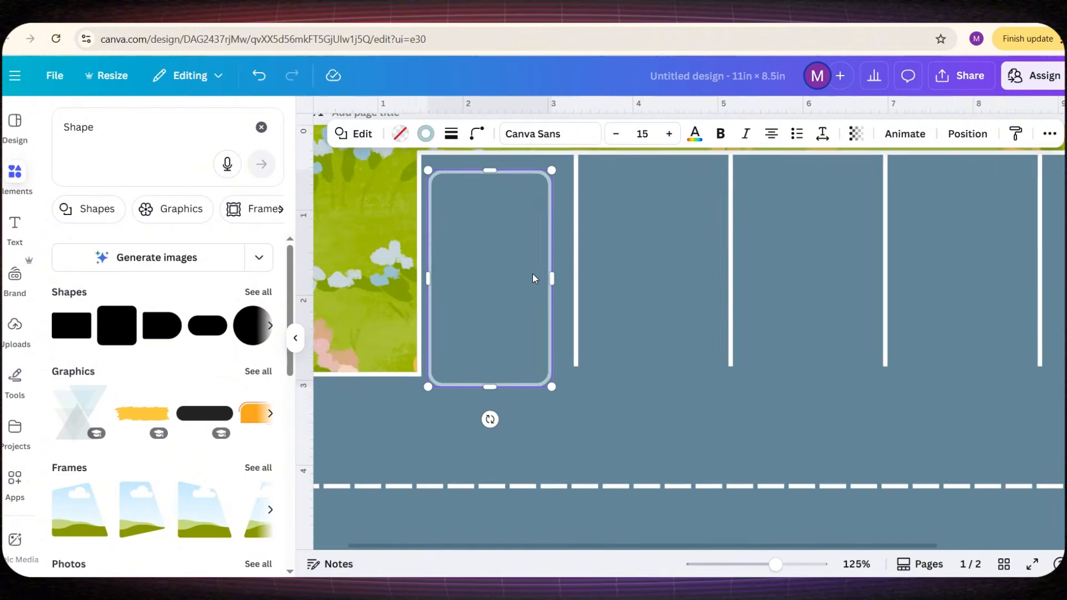
pyautogui.scroll(2, 532, 274)
pyautogui.moveTo(488, 476); pyautogui.dragTo(484, 452)
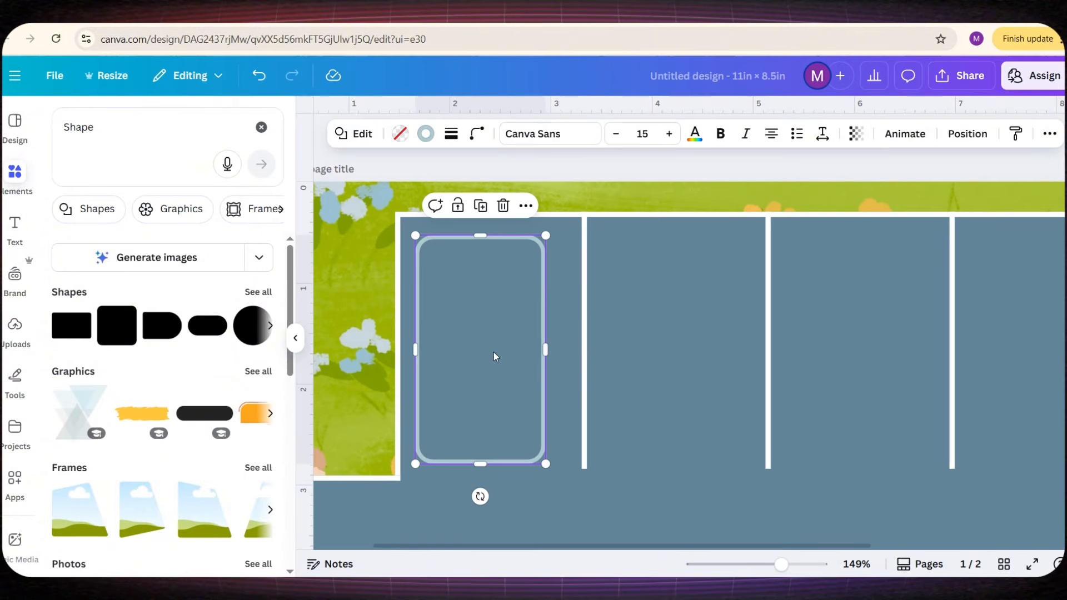
pyautogui.scroll(3, 503, 352)
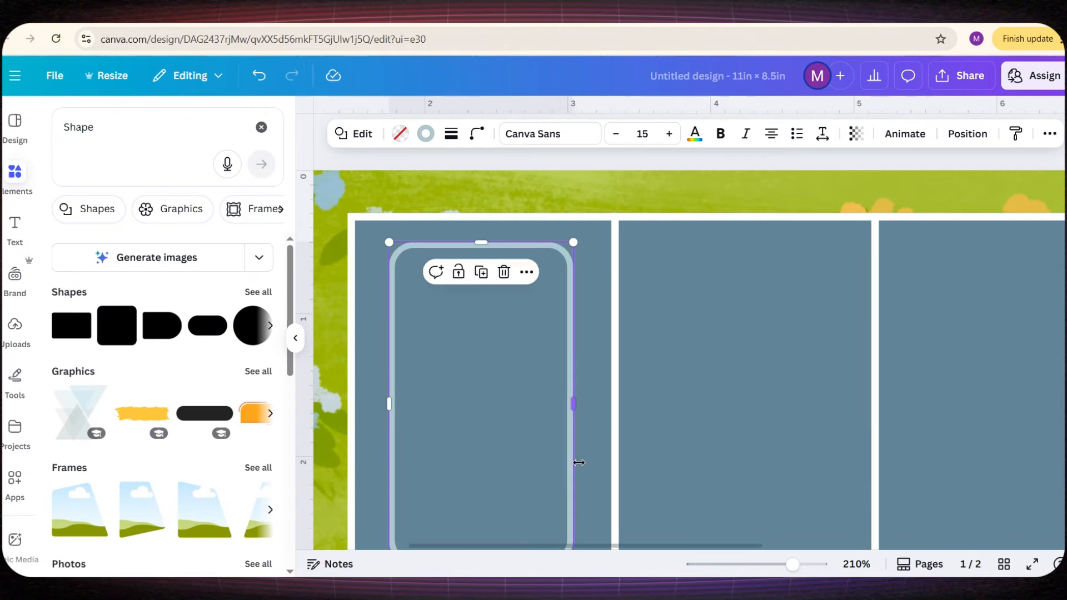
# Add a circle to the page, shrink it to about 0.2 in wide and fill it with white
pyautogui.scroll(-2, 581, 234)
pyautogui.click(626, 171)
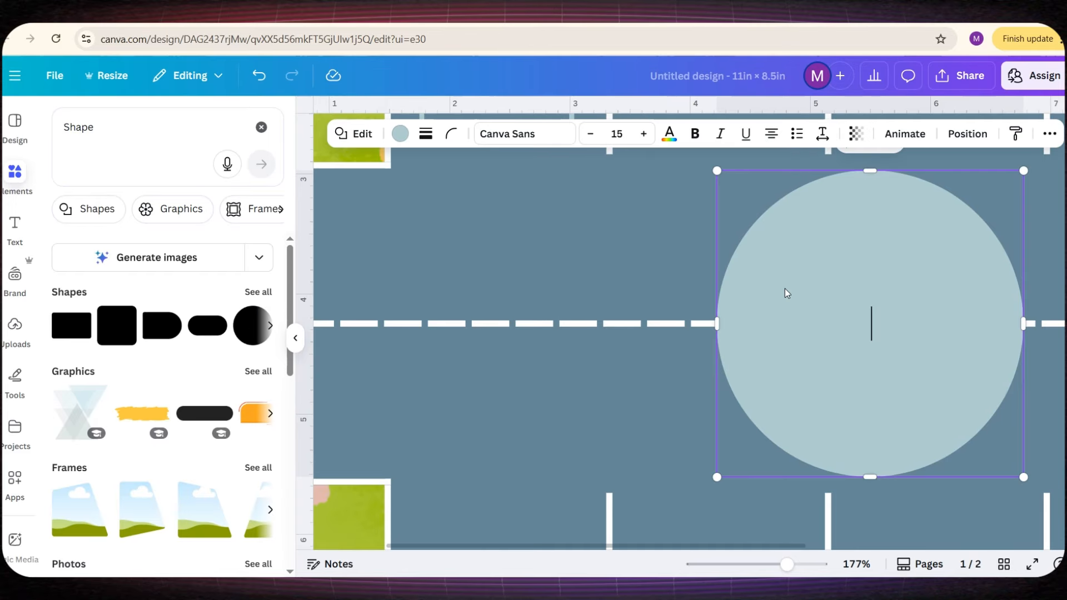
pyautogui.scroll(-5, 785, 294)
pyautogui.moveTo(772, 233); pyautogui.dragTo(639, 376)
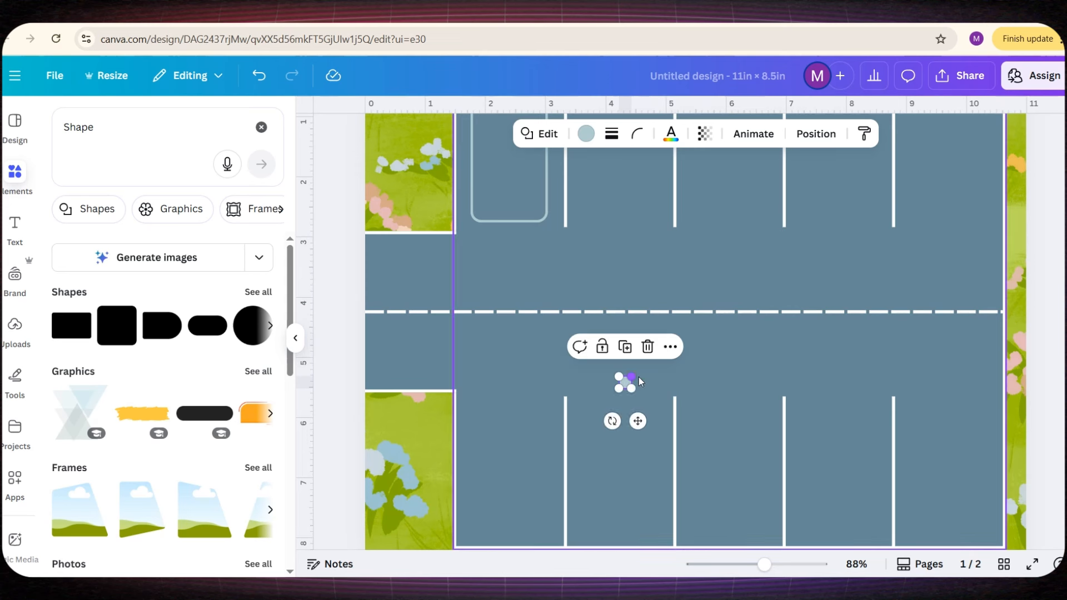
pyautogui.click(586, 133)
pyautogui.click(225, 221)
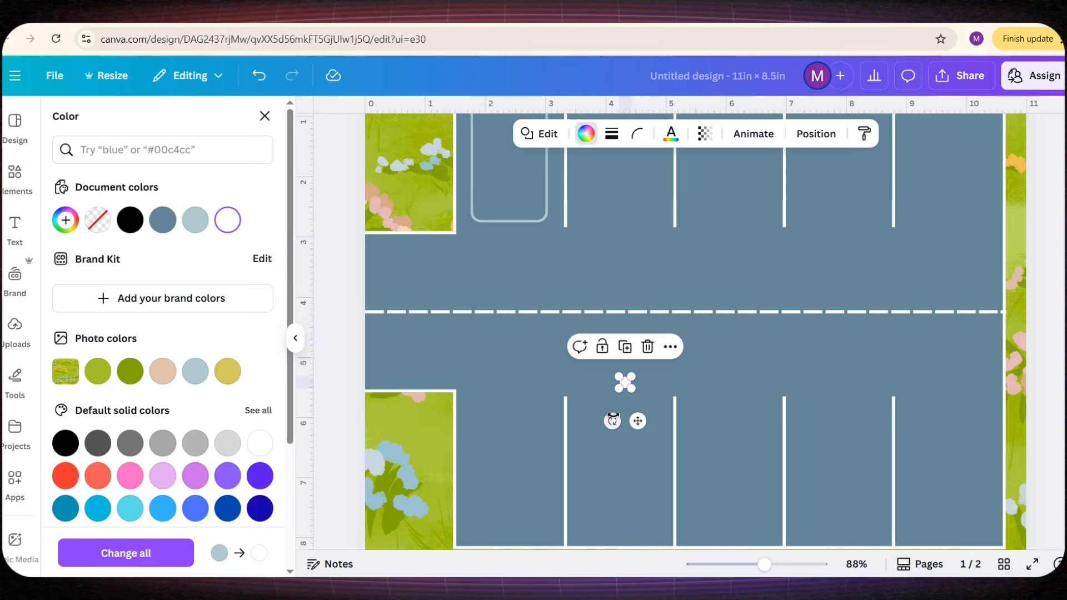
# Move the small white circle into the upper-left corner of the outlined rectangle in the first parking space
pyautogui.moveTo(638, 420); pyautogui.dragTo(506, 182)
pyautogui.scroll(5, 507, 302)
pyautogui.scroll(5, 458, 448)
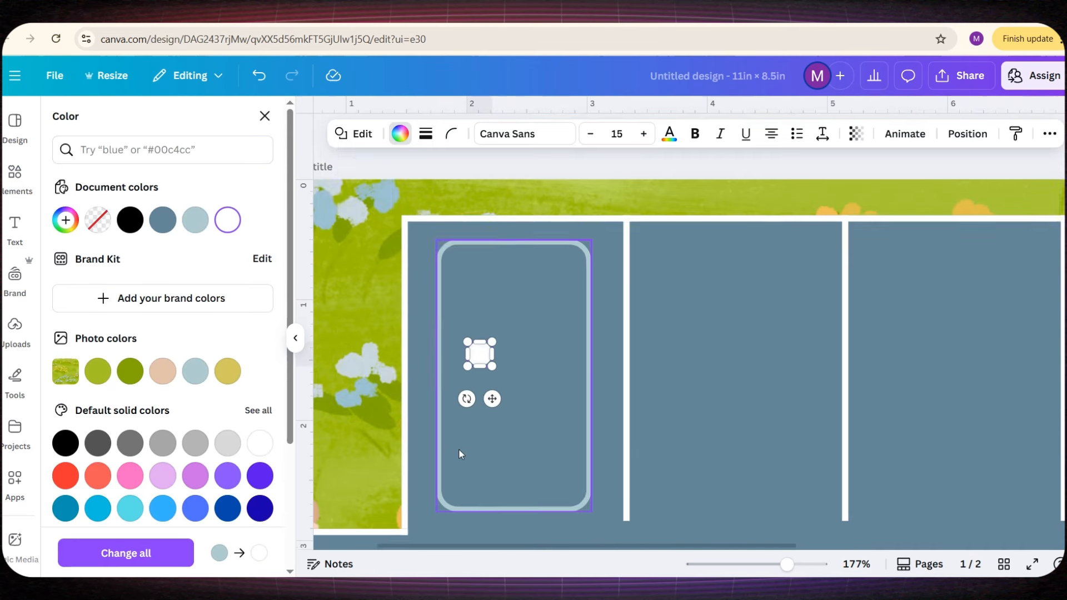
pyautogui.keyDown('ctrl'); pyautogui.scroll(3, 464, 476); pyautogui.keyUp('ctrl')
pyautogui.scroll(2, 491, 496)
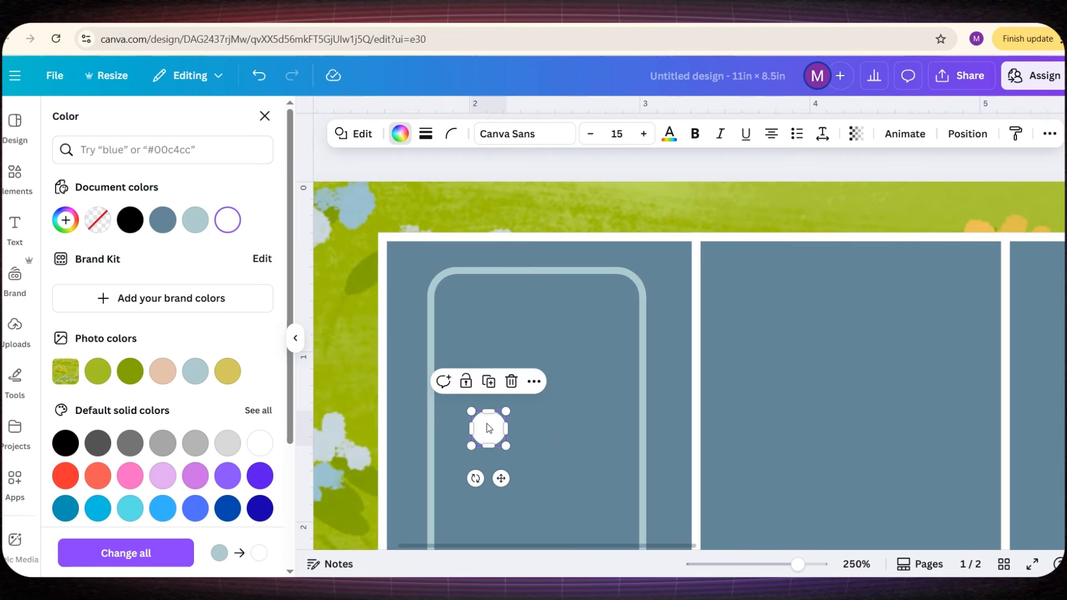
pyautogui.moveTo(486, 427); pyautogui.dragTo(459, 314)
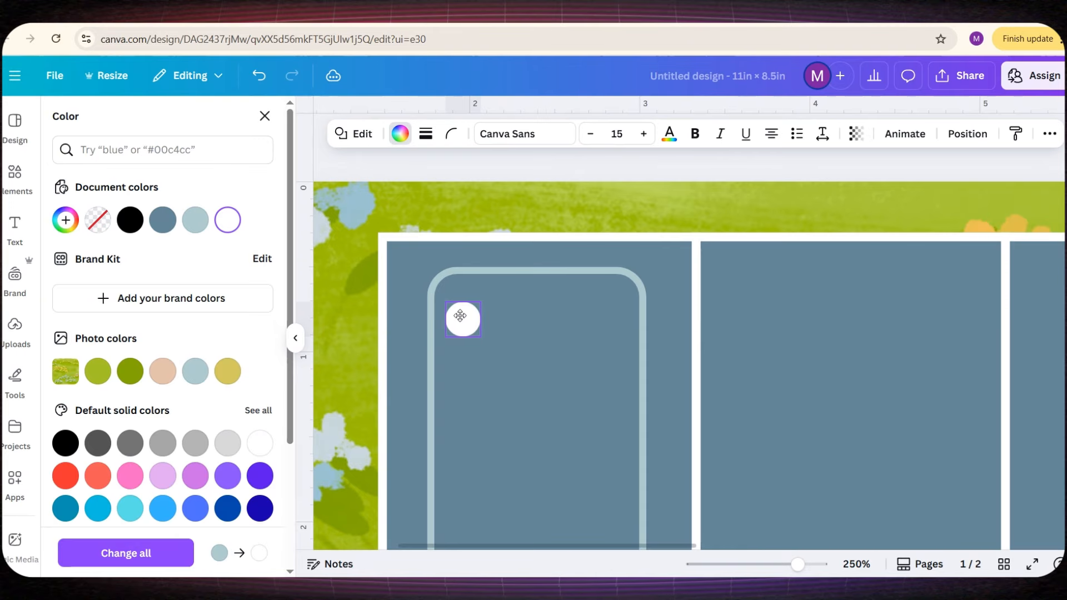
# Duplicate the white circle beside the first one and enlarge the pair to about 0.37 in circles across the rectangle's top
pyautogui.hotkey('ctrl', 'd')
pyautogui.moveTo(488, 353); pyautogui.dragTo(510, 325)
pyautogui.keyDown('shift'); pyautogui.click(463, 321); pyautogui.keyUp('shift')
pyautogui.moveTo(536, 337); pyautogui.dragTo(612, 366)
pyautogui.moveTo(581, 350); pyautogui.dragTo(589, 342)
# Duplicate the pair of white circles downward to make five evenly spaced rows inside the outlined rectangle
pyautogui.click(546, 265)
pyautogui.moveTo(514, 336); pyautogui.dragTo(507, 386)
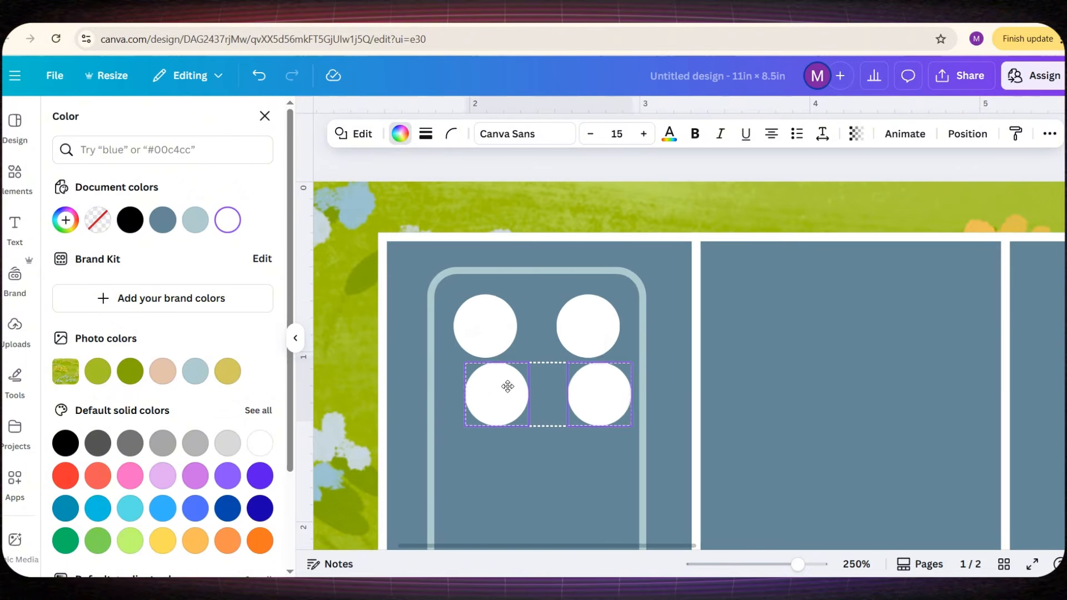
pyautogui.scroll(-1, 497, 399)
pyautogui.click(545, 276)
pyautogui.moveTo(521, 277); pyautogui.dragTo(505, 340)
pyautogui.click(546, 286)
pyautogui.moveTo(517, 347); pyautogui.dragTo(500, 411)
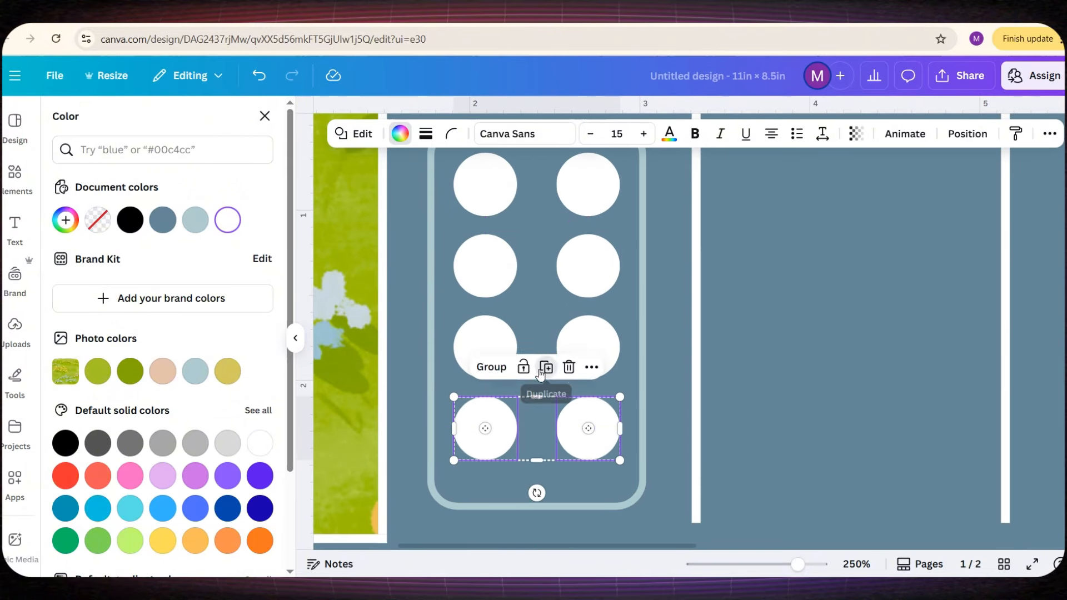
pyautogui.click(545, 367)
pyautogui.scroll(-1, 516, 364)
pyautogui.moveTo(514, 358); pyautogui.dragTo(499, 422)
# Select all ten circles and scale the grid down slightly, centred inside the outlined rectangle
pyautogui.keyDown('shift'); pyautogui.click(496, 354); pyautogui.keyUp('shift')
pyautogui.keyDown('shift'); pyautogui.click(498, 272); pyautogui.keyUp('shift')
pyautogui.scroll(2, 498, 272)
pyautogui.keyDown('shift'); pyautogui.click(496, 334); pyautogui.keyUp('shift')
pyautogui.keyDown('shift'); pyautogui.click(571, 256); pyautogui.keyUp('shift')
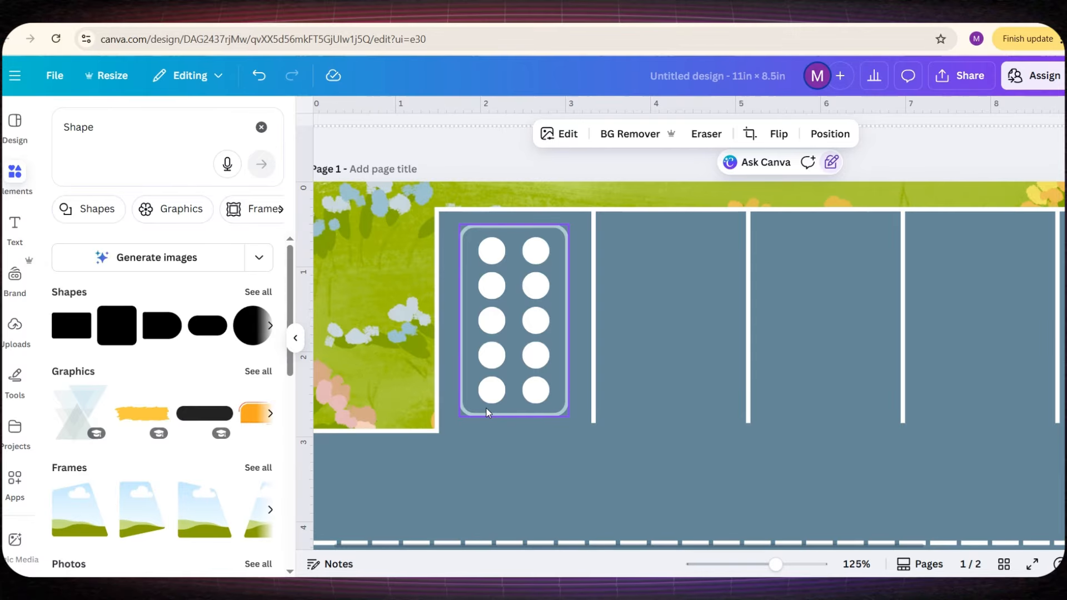
# Select the outlined rectangle with its ten circles and place a duplicate in the second upper parking space
pyautogui.click(488, 412)
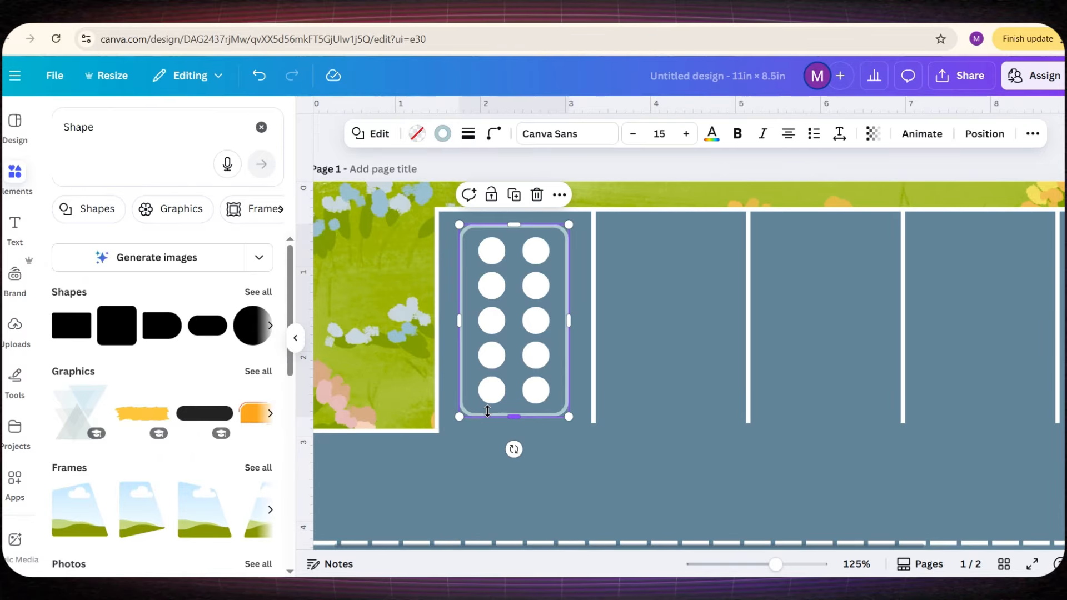
pyautogui.keyDown('shift'); pyautogui.click(491, 390); pyautogui.keyUp('shift')
pyautogui.keyDown('shift'); pyautogui.click(536, 390); pyautogui.keyUp('shift')
pyautogui.keyDown('shift'); pyautogui.click(535, 355); pyautogui.keyUp('shift')
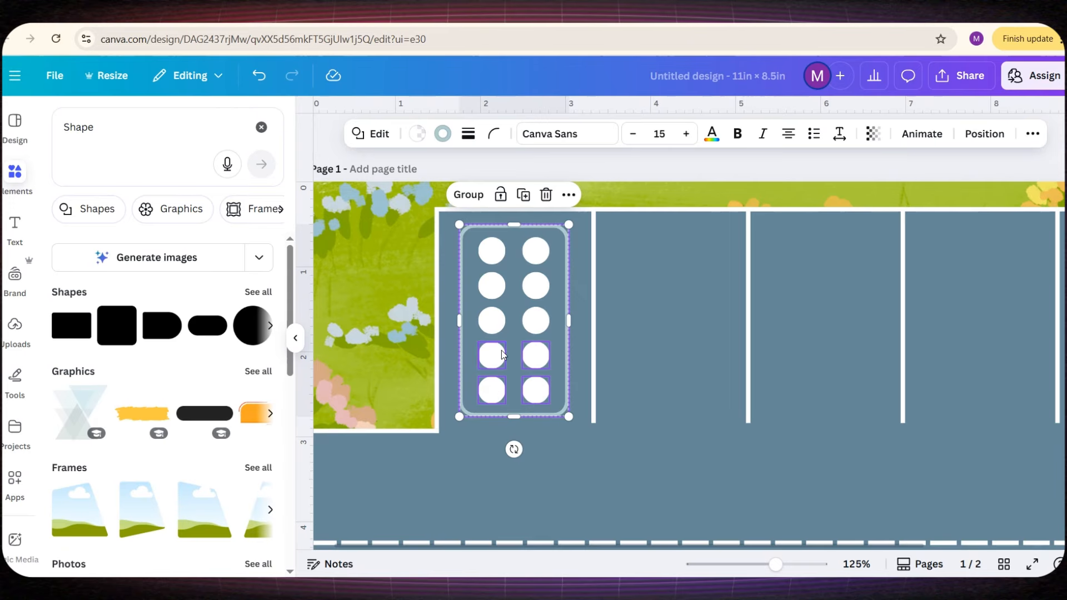
pyautogui.keyDown('shift'); pyautogui.click(492, 354); pyautogui.keyUp('shift')
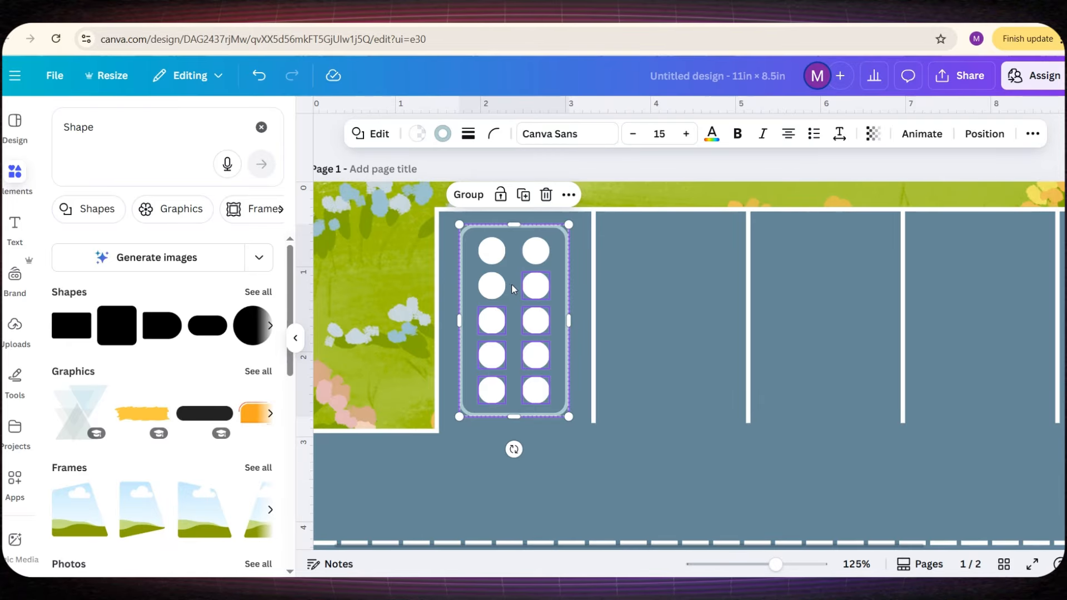
pyautogui.click(523, 194)
pyautogui.moveTo(549, 308); pyautogui.dragTo(690, 289)
# Duplicate the ten-circle card into the third, fourth and fifth upper parking spaces
pyautogui.hotkey('ctrl', 'd')
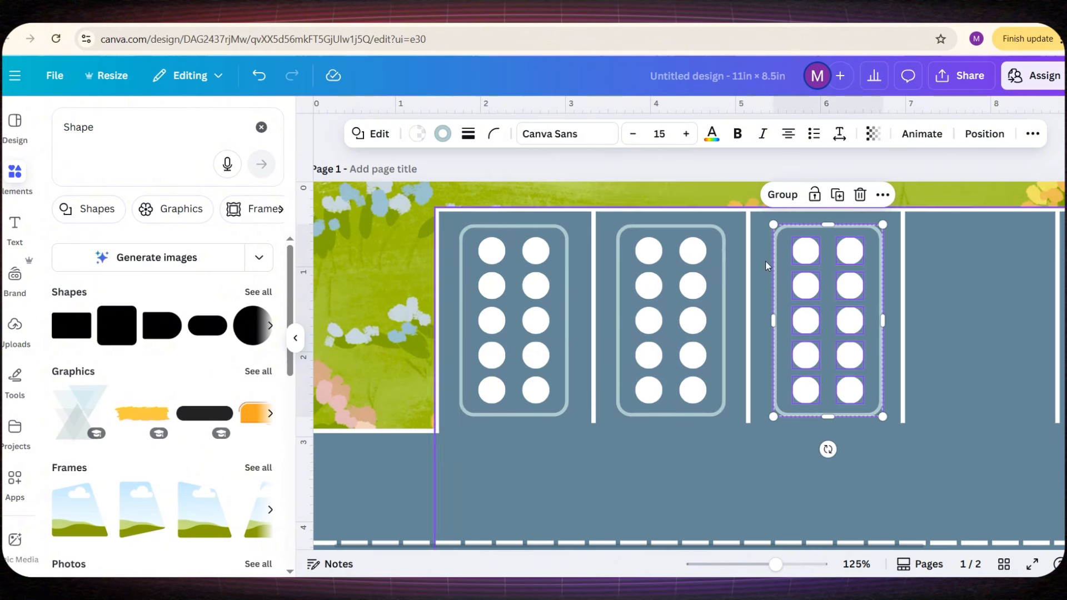
pyautogui.moveTo(815, 288); pyautogui.dragTo(812, 288)
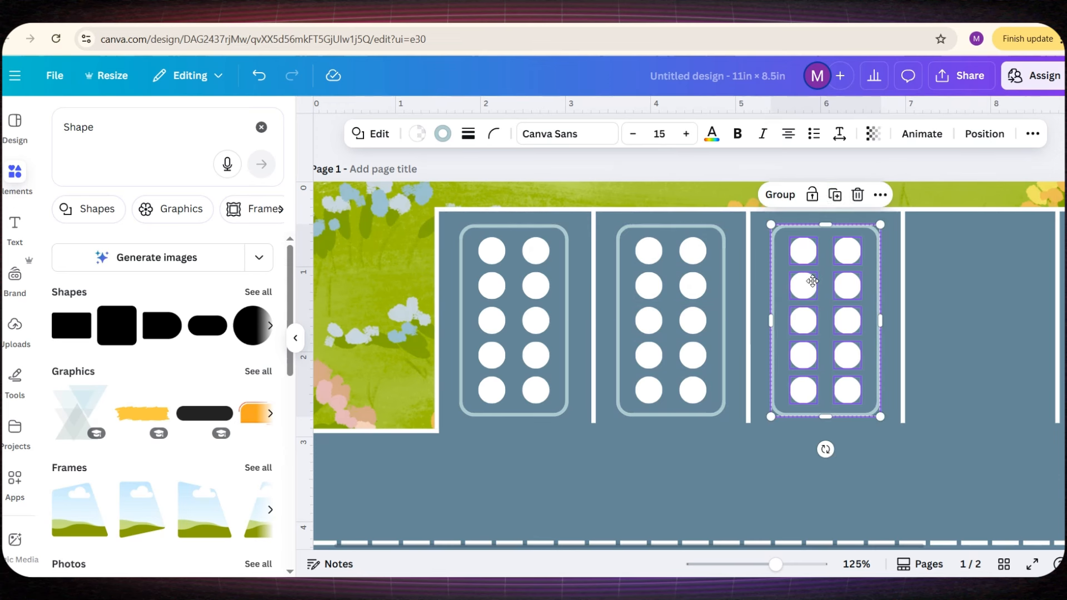
pyautogui.moveTo(740, 546); pyautogui.dragTo(906, 533)
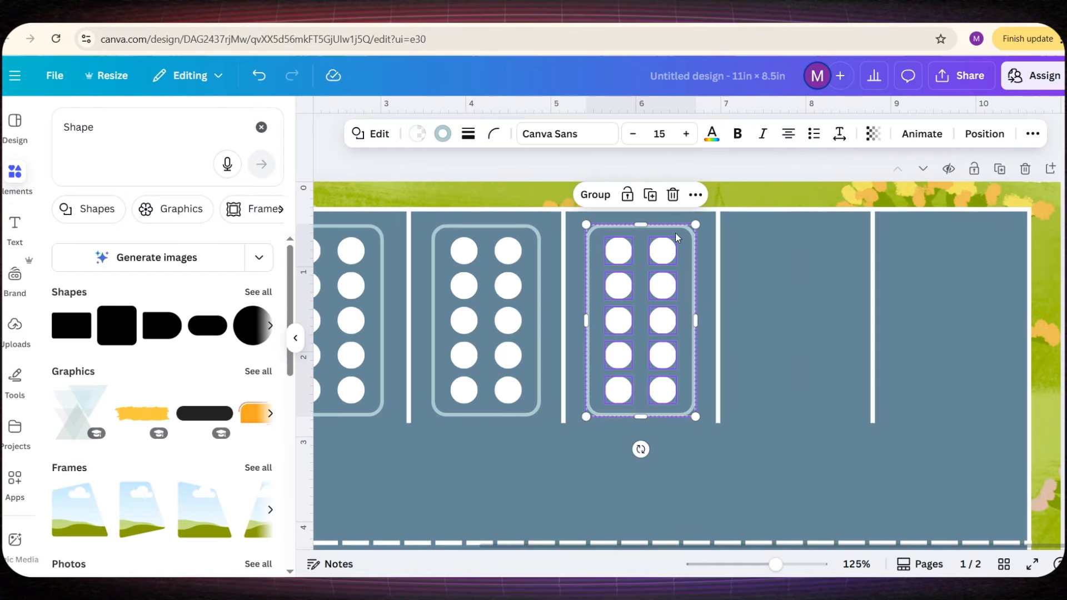
pyautogui.click(649, 195)
pyautogui.moveTo(769, 295); pyautogui.dragTo(768, 290)
pyautogui.hotkey('ctrl', 'd')
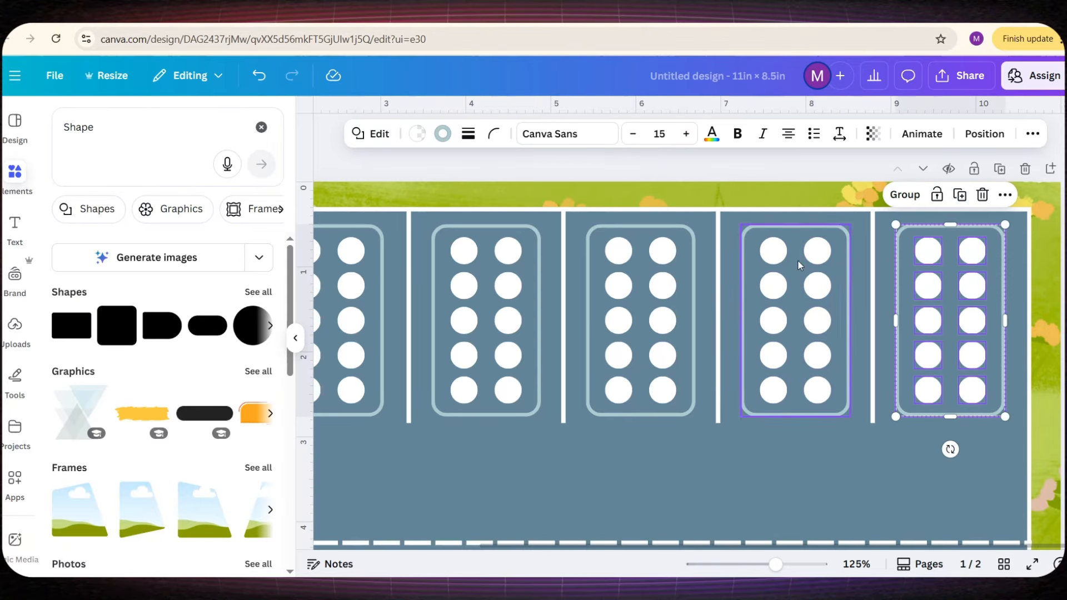
pyautogui.moveTo(928, 288); pyautogui.dragTo(927, 289)
# Duplicate the fifth upper ten-circle card and place the copy in the first lower parking space
pyautogui.scroll(-3, 922, 287)
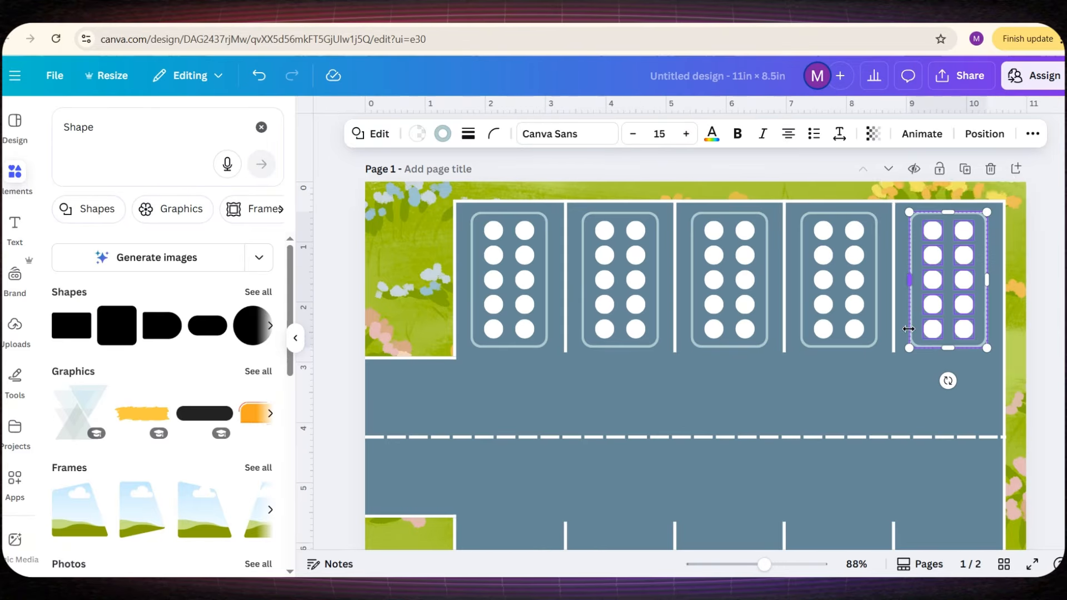
pyautogui.click(954, 183)
pyautogui.moveTo(1022, 280); pyautogui.dragTo(492, 477)
pyautogui.scroll(3, 494, 449)
pyautogui.scroll(-3, 494, 451)
# Fill the other four lower parking spaces with duplicates of the ten-circle card
pyautogui.moveTo(494, 432); pyautogui.dragTo(608, 432)
pyautogui.hotkey('ctrl', 'd')
pyautogui.moveTo(724, 451); pyautogui.dragTo(719, 453)
pyautogui.click(738, 354)
pyautogui.moveTo(823, 436); pyautogui.dragTo(823, 431)
pyautogui.click(848, 353)
pyautogui.moveTo(934, 433); pyautogui.dragTo(935, 432)
pyautogui.scroll(-3, 935, 431)
pyautogui.click(976, 419)
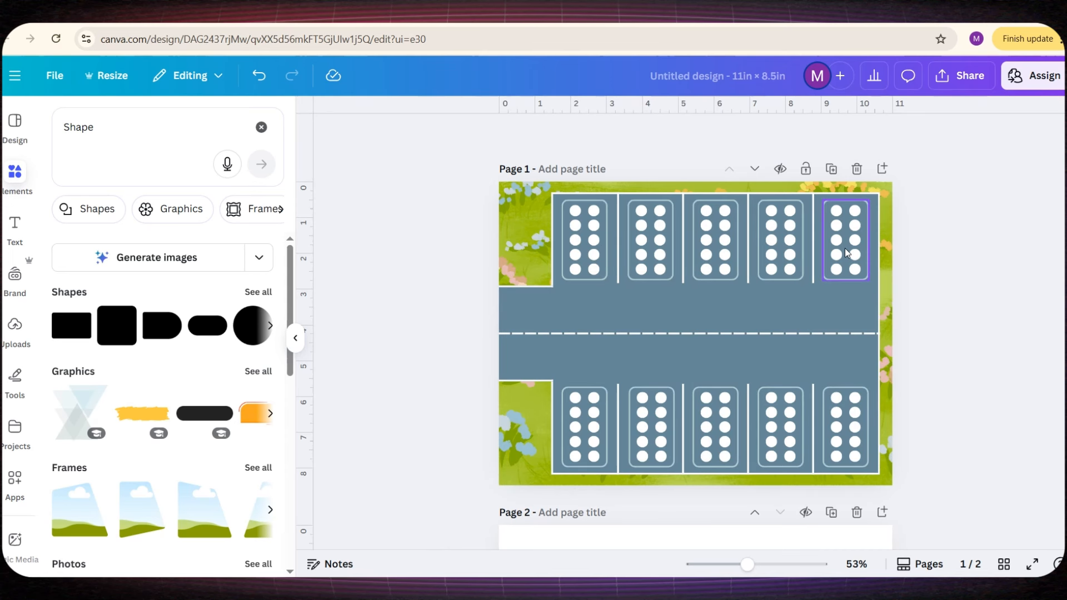
# Delete circles from the first upper card, keeping only the upper-left one
pyautogui.scroll(5, 597, 405)
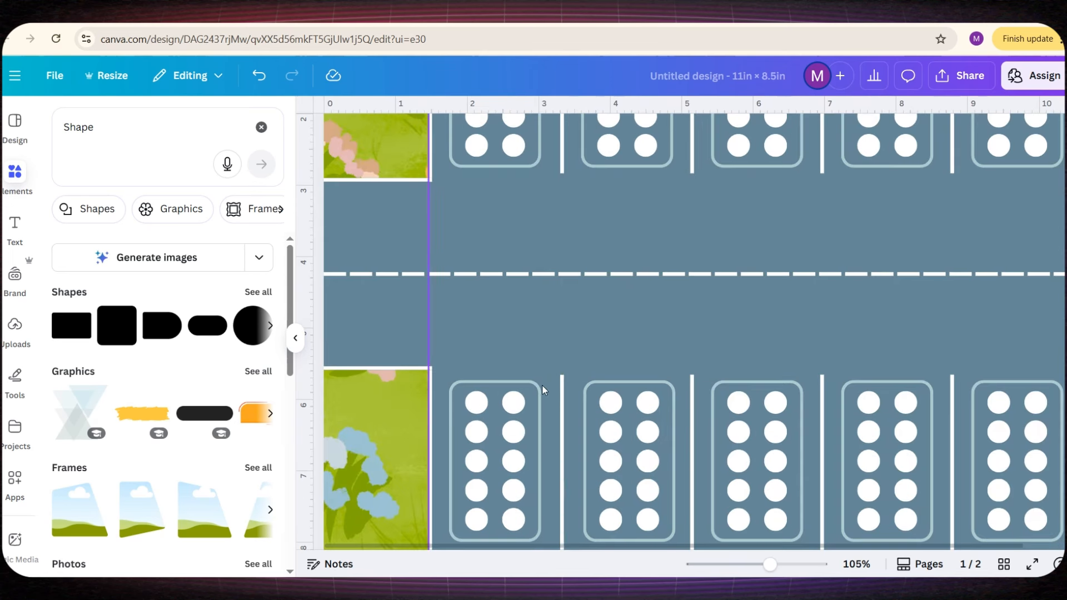
pyautogui.scroll(3, 516, 356)
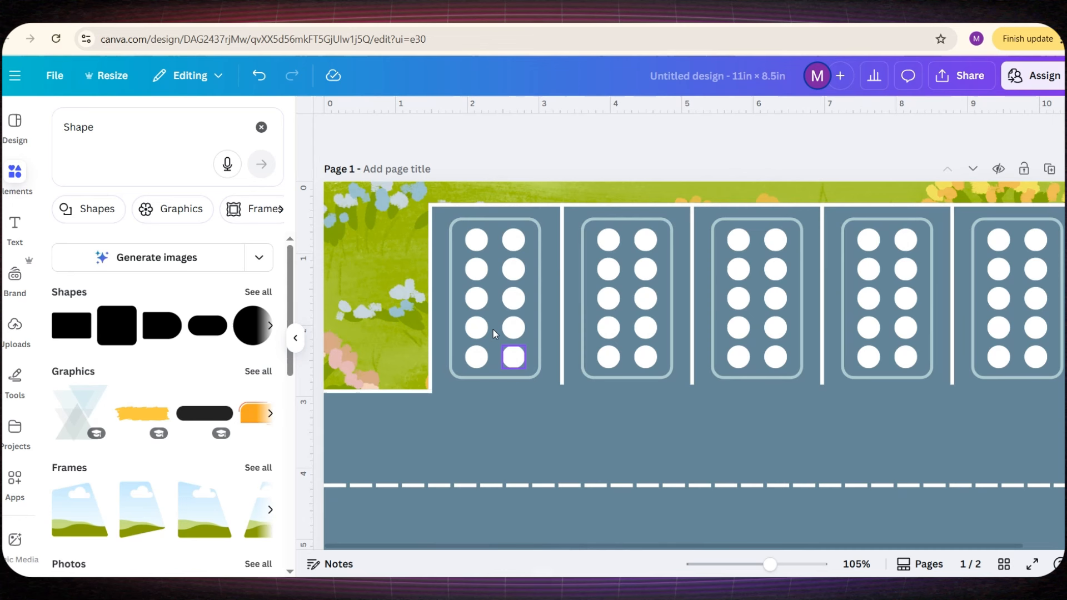
pyautogui.click(502, 241)
pyautogui.press('Delete')
pyautogui.click(512, 268)
pyautogui.press('Delete')
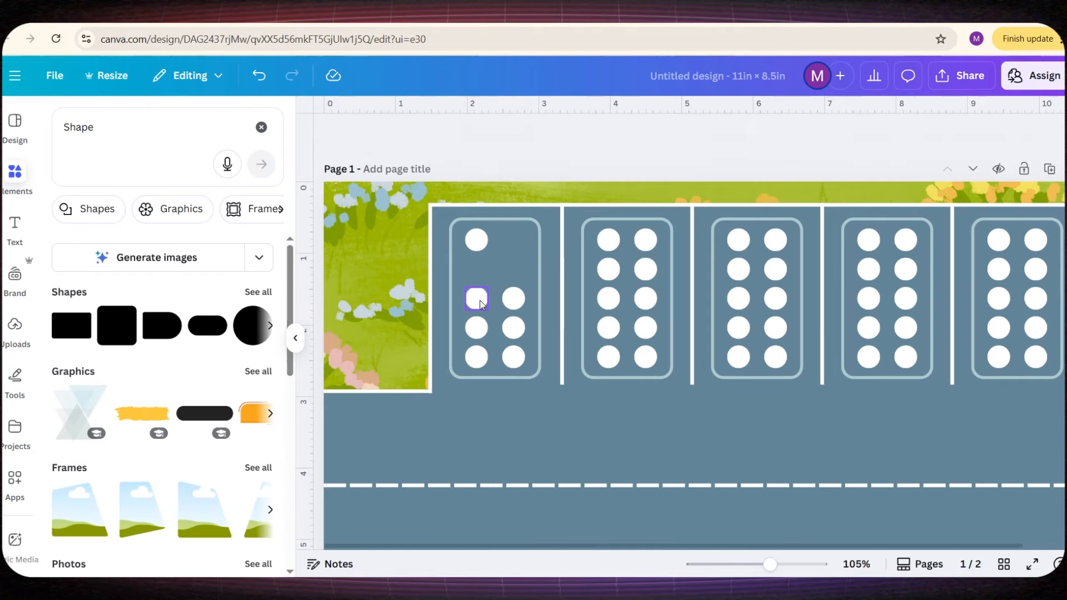
pyautogui.click(508, 303)
pyautogui.press('Delete')
pyautogui.click(512, 328)
pyautogui.press('Delete')
pyautogui.click(476, 328)
pyautogui.press('Delete')
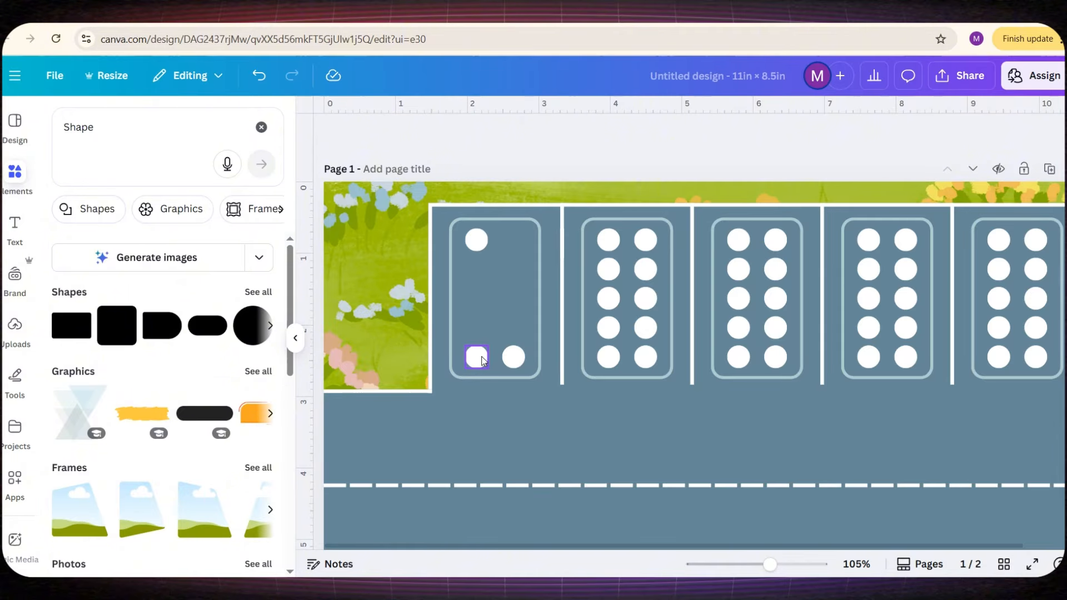
pyautogui.click(476, 357)
pyautogui.press('Delete')
pyautogui.click(521, 357)
pyautogui.press('Delete')
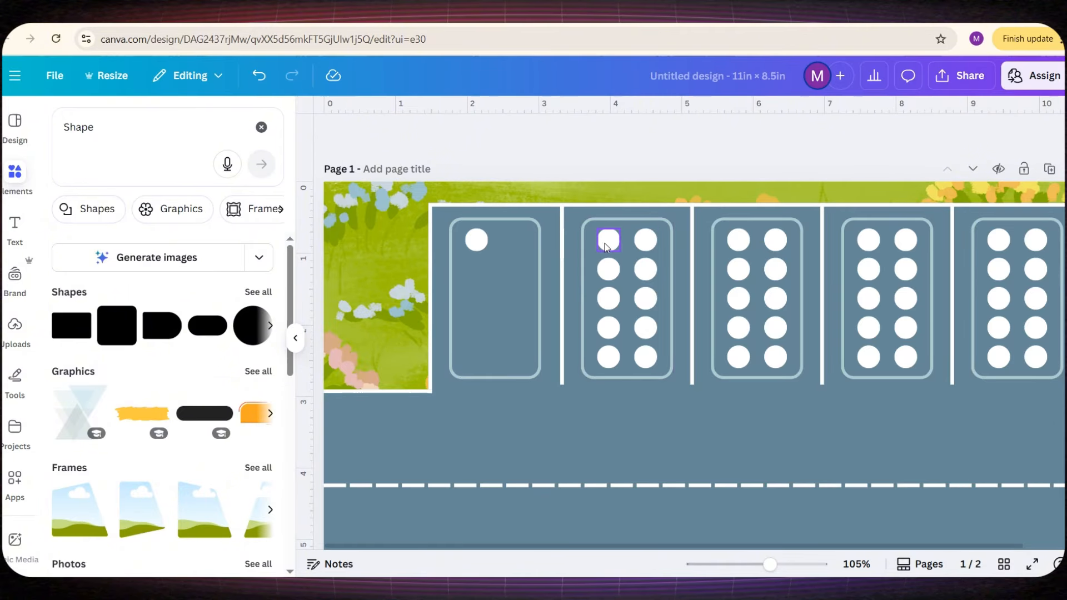
# Delete circles from the second upper card, keeping only the two in its top row
pyautogui.click(607, 270)
pyautogui.press('Delete')
pyautogui.click(645, 271)
pyautogui.press('Delete')
pyautogui.click(647, 298)
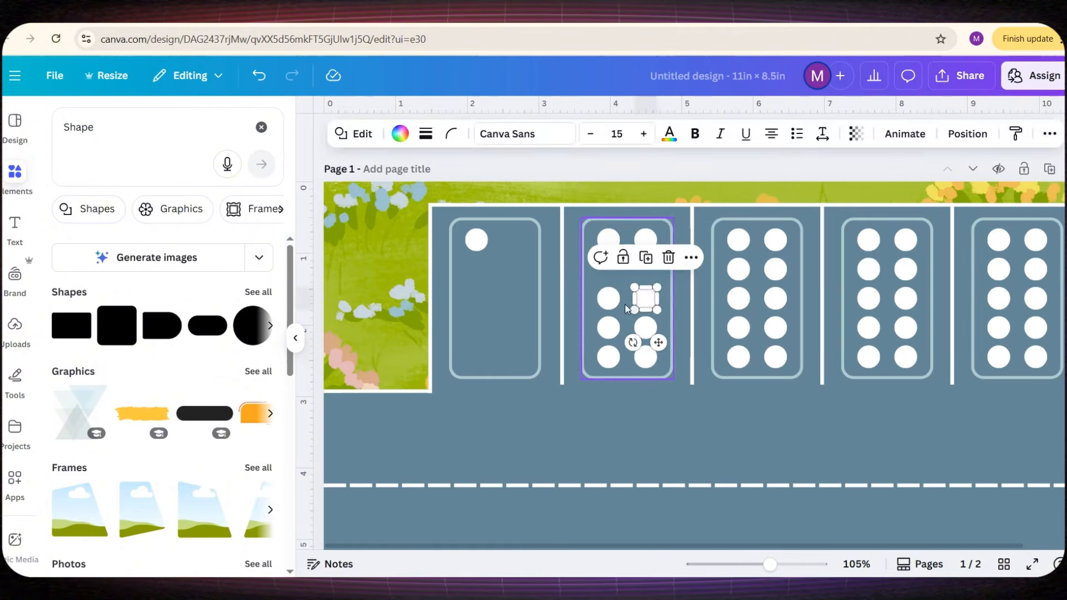
pyautogui.press('Delete')
pyautogui.click(610, 299)
pyautogui.press('Delete')
pyautogui.click(609, 327)
pyautogui.press('Delete')
pyautogui.click(644, 327)
pyautogui.press('Delete')
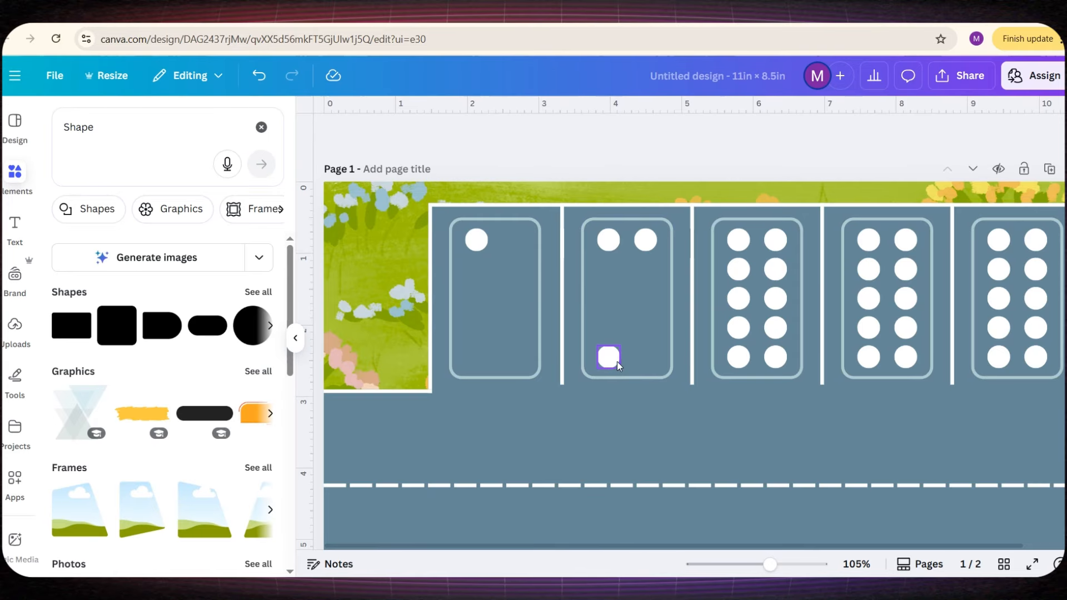
# Delete circles from the third upper card, keeping the top row and the first circle of the second row
pyautogui.click(775, 270)
pyautogui.press('Delete')
pyautogui.click(773, 299)
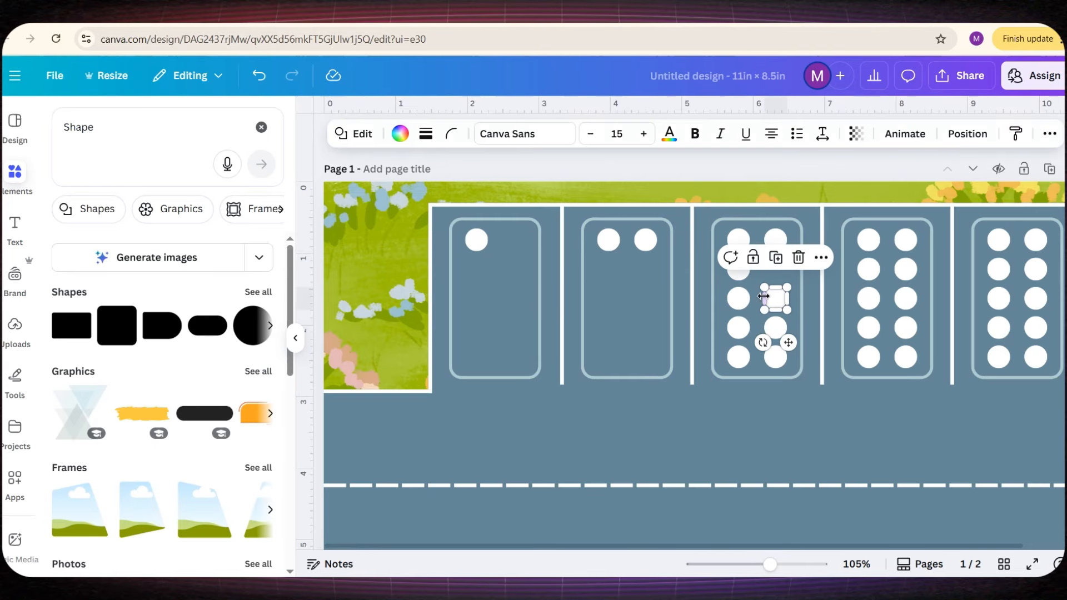
pyautogui.press('Delete')
pyautogui.click(746, 302)
pyautogui.press('Delete')
pyautogui.click(743, 326)
pyautogui.press('Delete')
pyautogui.click(738, 357)
pyautogui.press('Delete')
pyautogui.click(775, 328)
pyautogui.press('Delete')
pyautogui.click(775, 357)
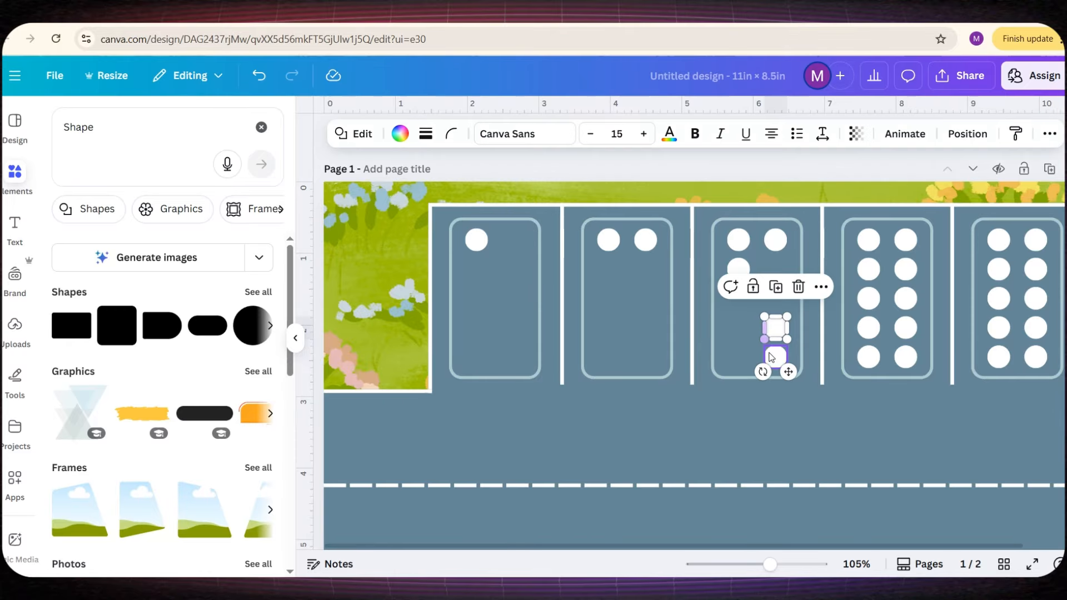
pyautogui.press('Delete')
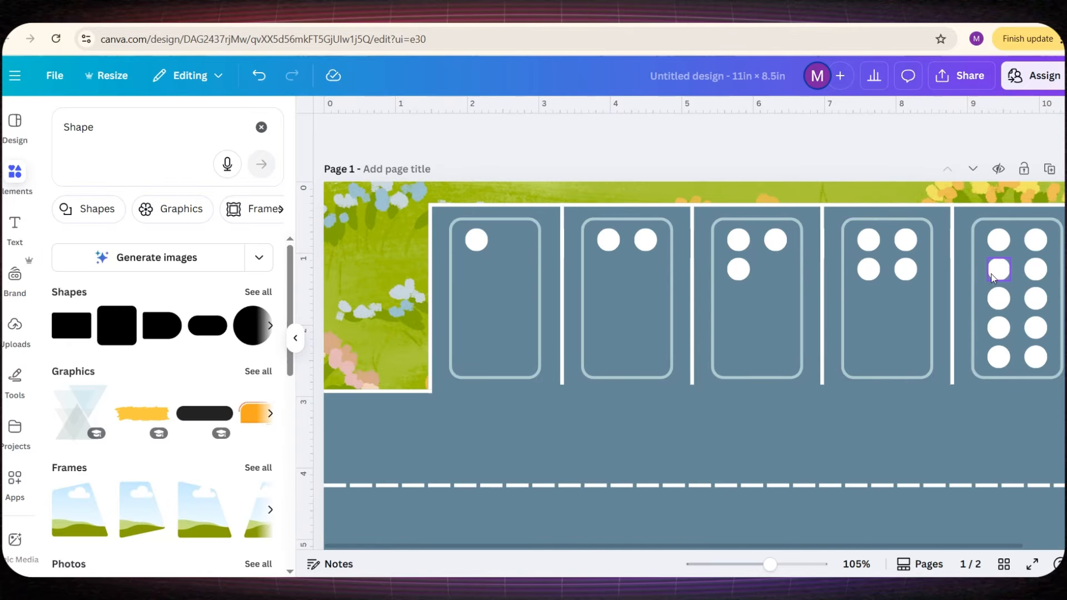
# Trim the remaining cards to four and five circles in the upper row and six to nine in the lower row, keeping ten in the last
pyautogui.scroll(-5, 548, 378)
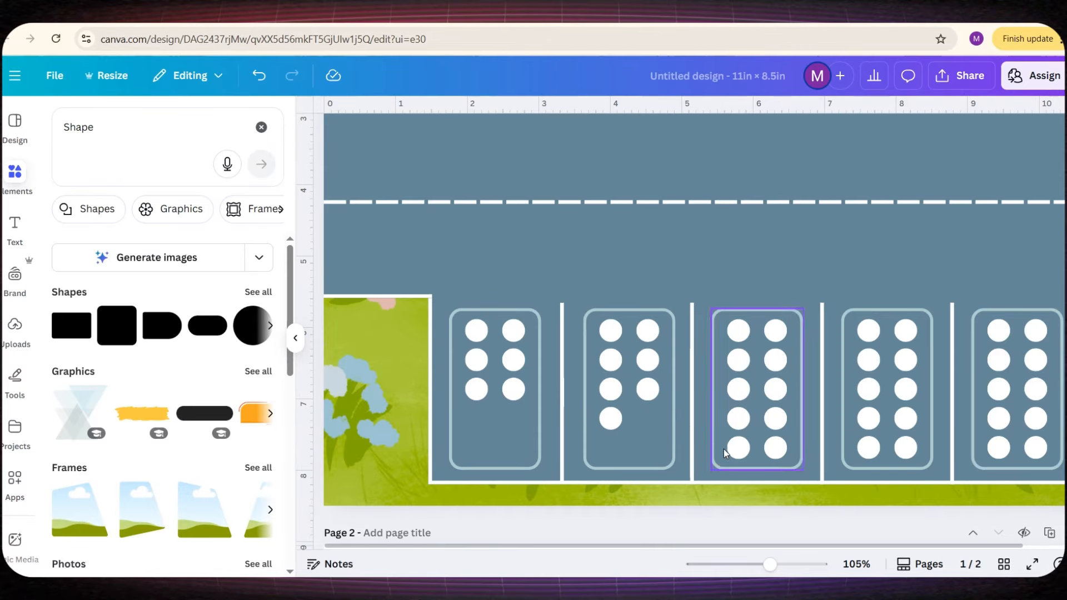
pyautogui.scroll(-4, 946, 429)
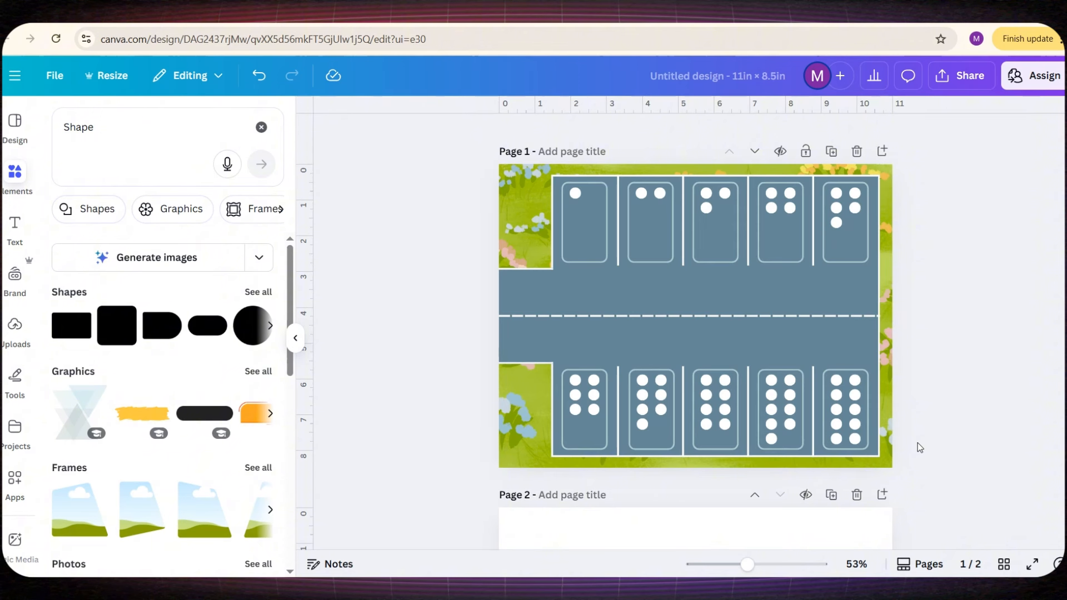
pyautogui.scroll(1, 913, 451)
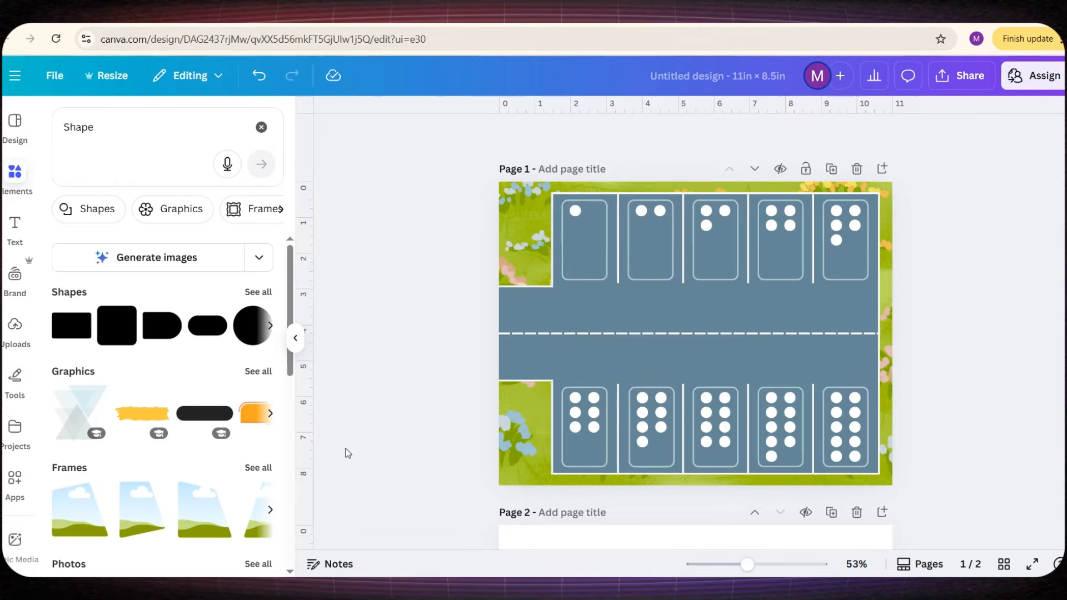
# Add a rectangle about 2.5 × 1.7 in near the driveway entrance and give it a solid outline of weight 6
pyautogui.click(74, 325)
pyautogui.moveTo(656, 335); pyautogui.dragTo(542, 320)
pyautogui.click(426, 134)
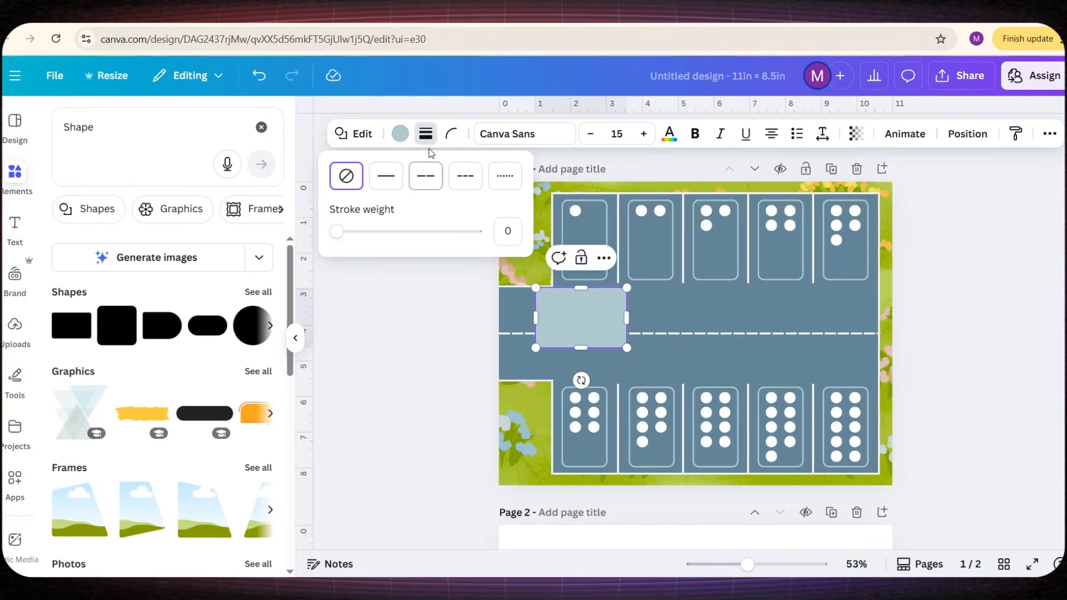
pyautogui.click(387, 176)
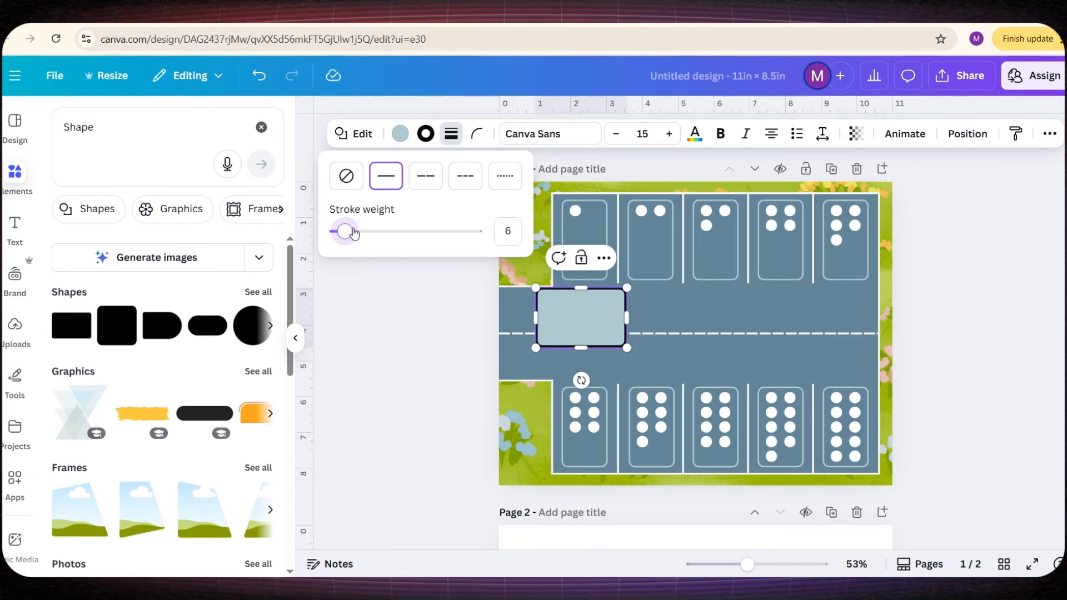
# Remove the new rectangle's fill and set its corner rounding to 0
pyautogui.click(399, 136)
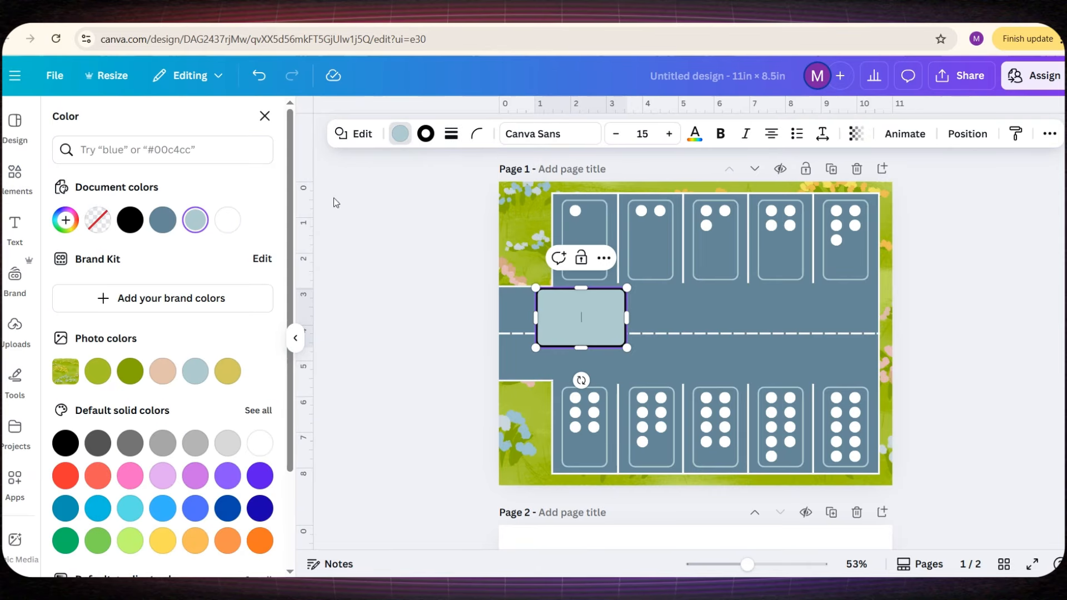
pyautogui.click(98, 220)
pyautogui.click(477, 142)
pyautogui.moveTo(416, 191); pyautogui.dragTo(352, 213)
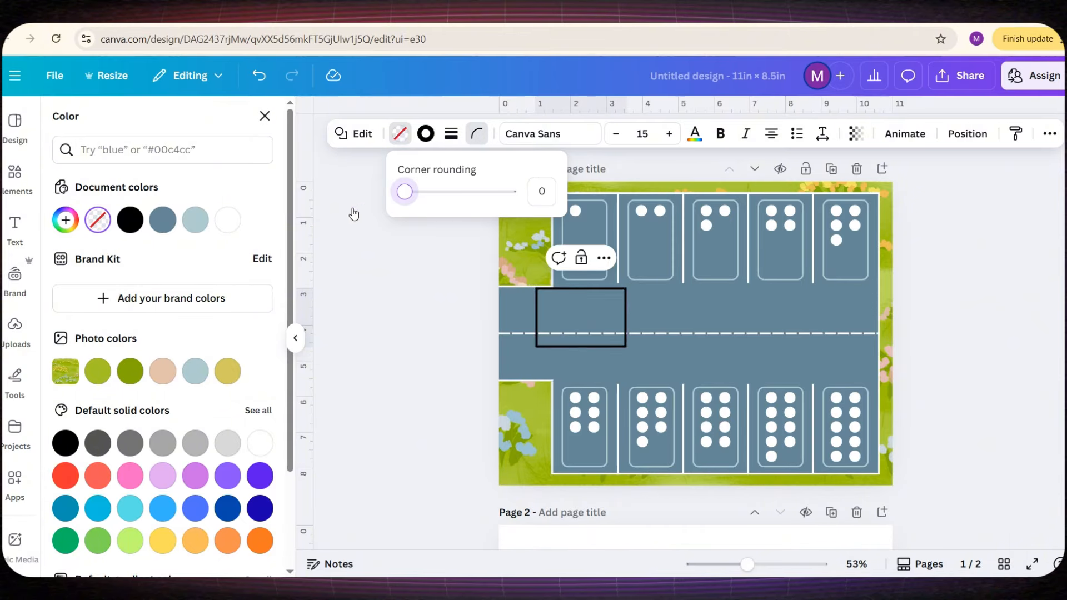
# Move the outlined rectangle to the page's upper-left corner and stretch it to cover the full 11 × 8.5 in page as a border
pyautogui.click(536, 319)
pyautogui.click(445, 342)
pyautogui.moveTo(562, 314); pyautogui.dragTo(526, 209)
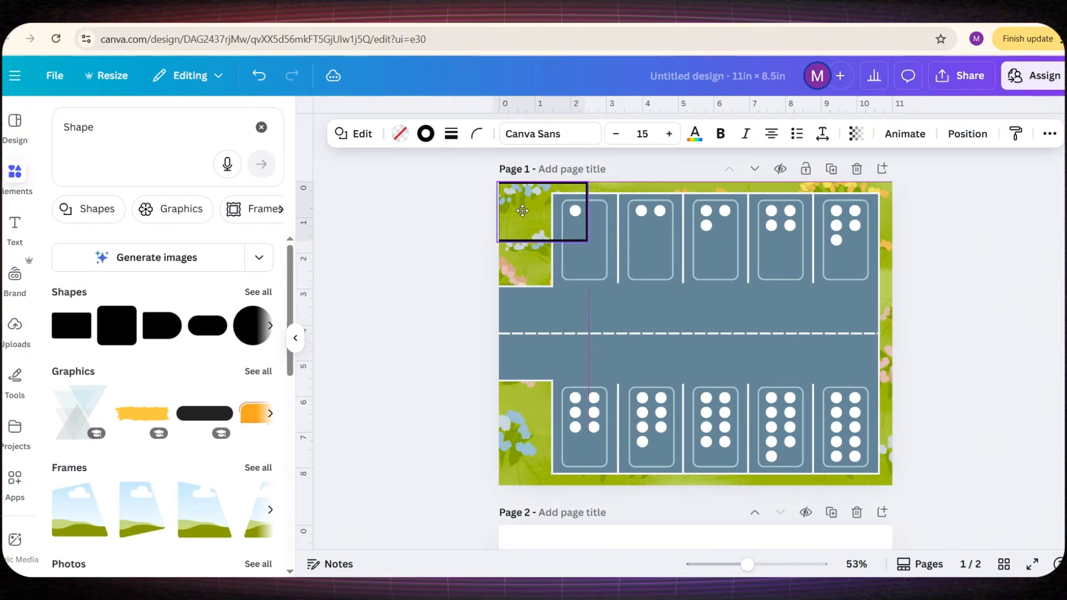
pyautogui.moveTo(590, 212); pyautogui.dragTo(896, 221)
pyautogui.moveTo(695, 241); pyautogui.dragTo(697, 485)
# Set the page border's stroke weight to 14 and its color to the default teal-blue
pyautogui.click(451, 134)
pyautogui.moveTo(377, 231); pyautogui.dragTo(381, 235)
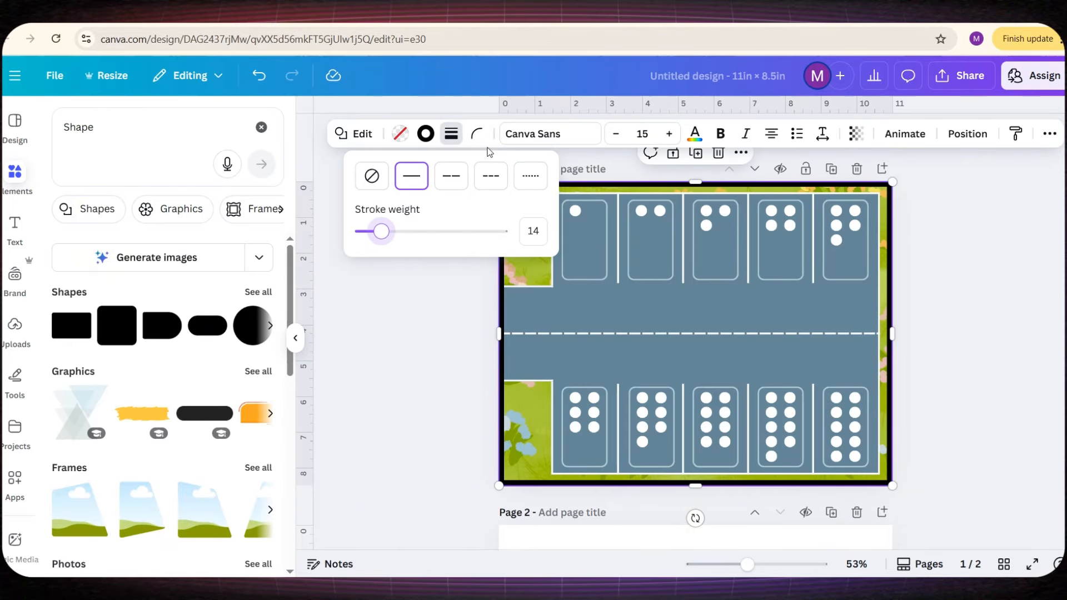
pyautogui.click(426, 133)
pyautogui.click(65, 437)
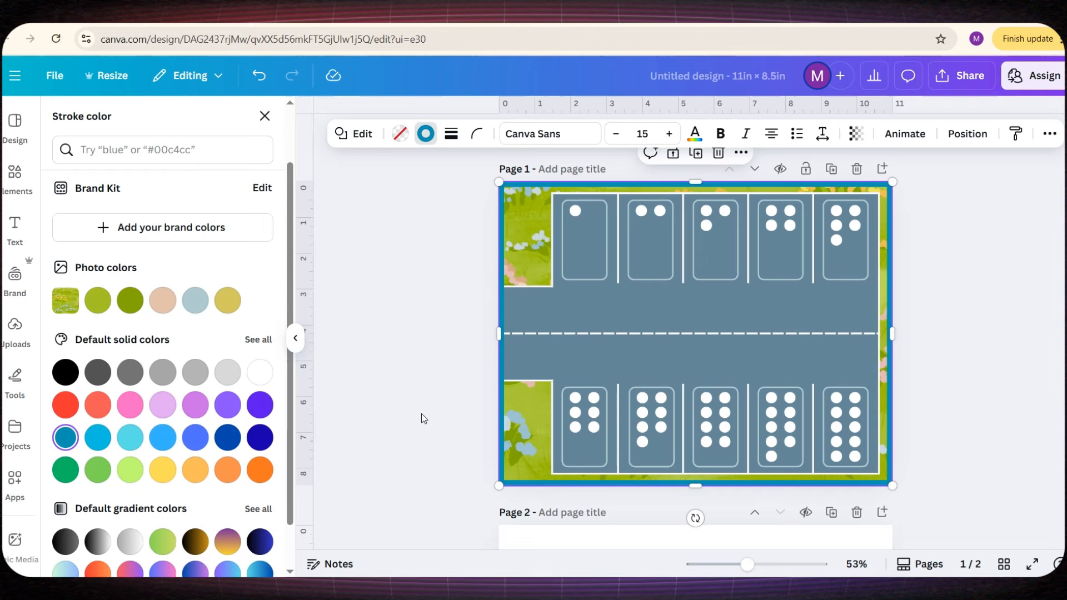
pyautogui.click(958, 327)
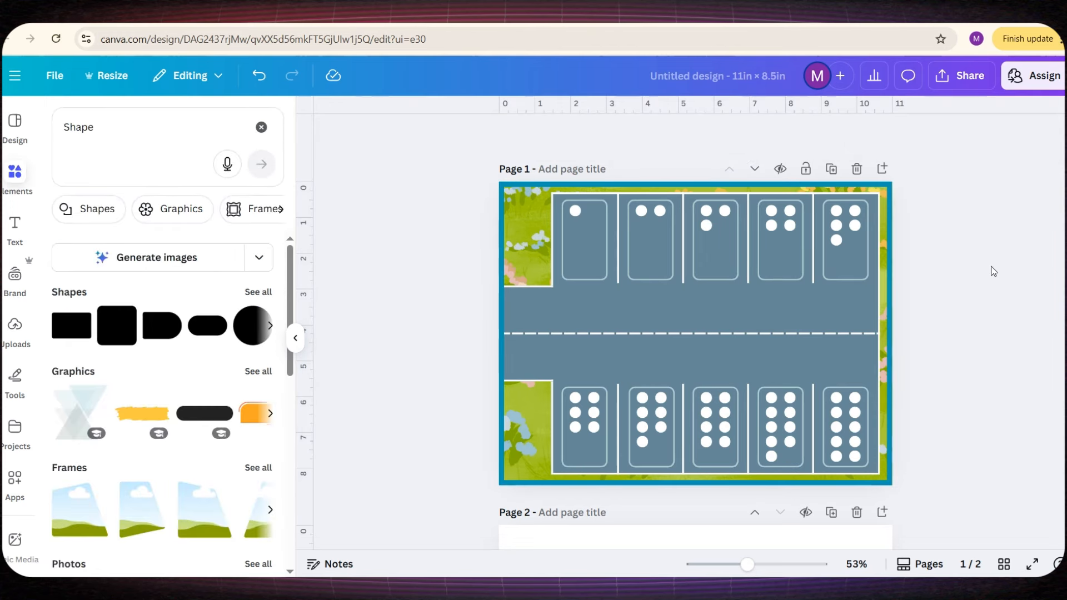
# Go to page 2 and search the elements for "car", limited to graphics
pyautogui.scroll(-2, 993, 271)
pyautogui.scroll(3, 993, 278)
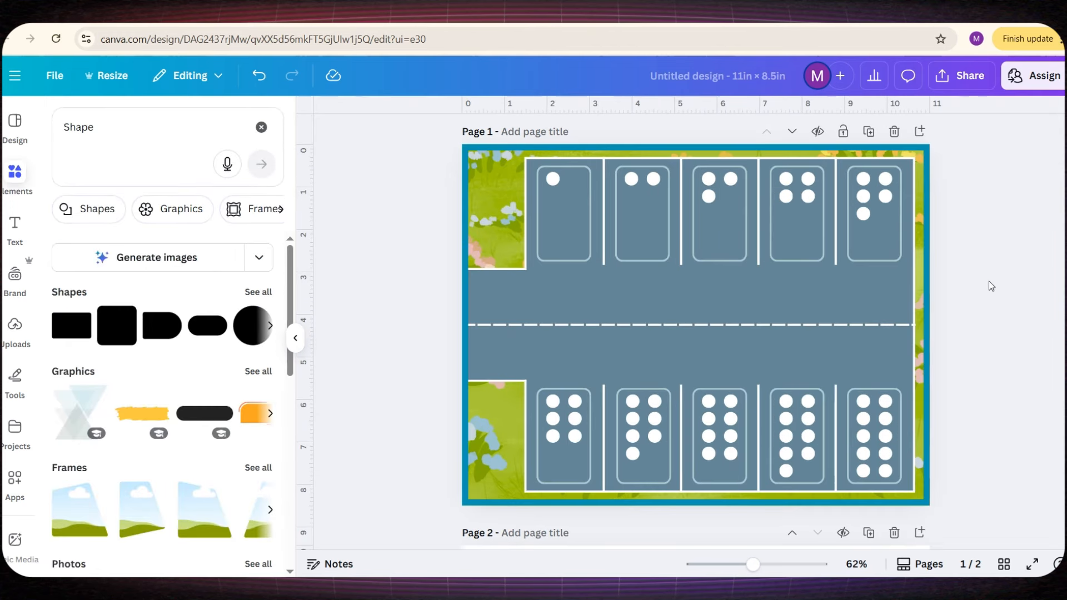
pyautogui.scroll(-3, 815, 434)
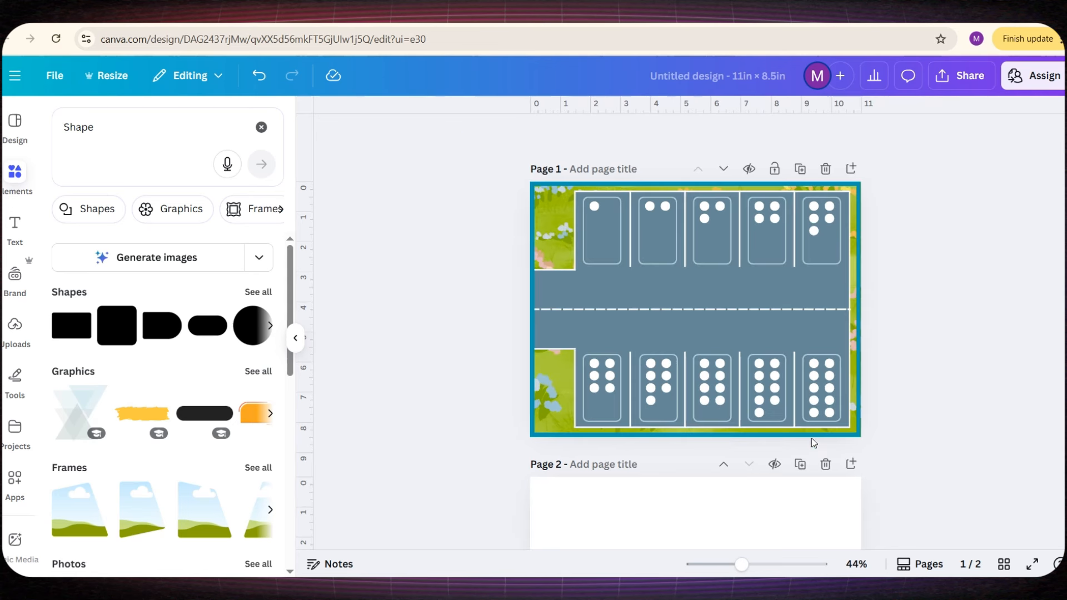
pyautogui.scroll(-4, 836, 431)
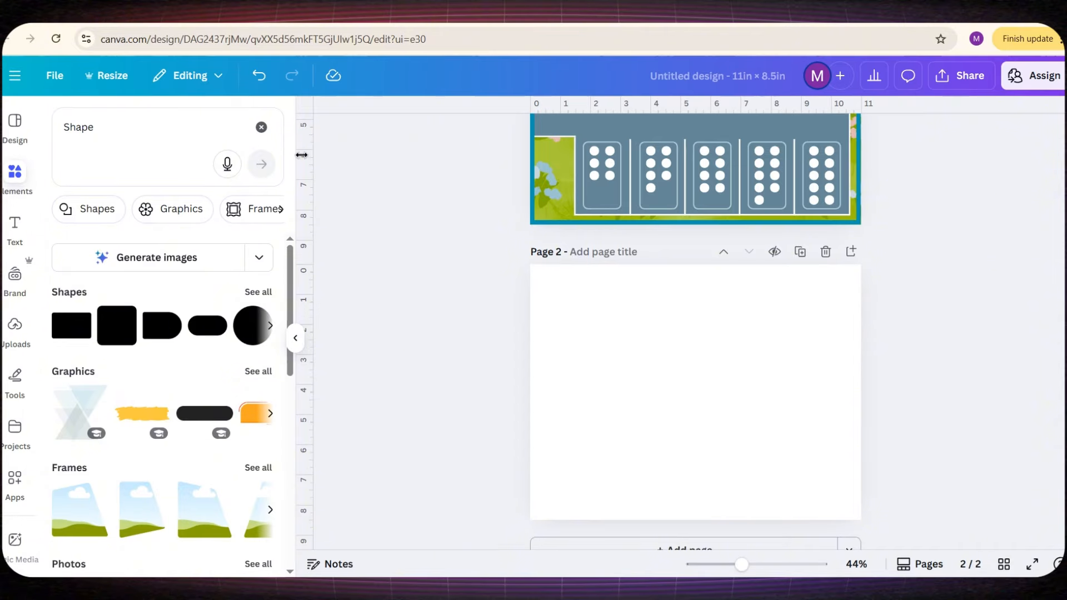
pyautogui.click(269, 129)
pyautogui.click(114, 149)
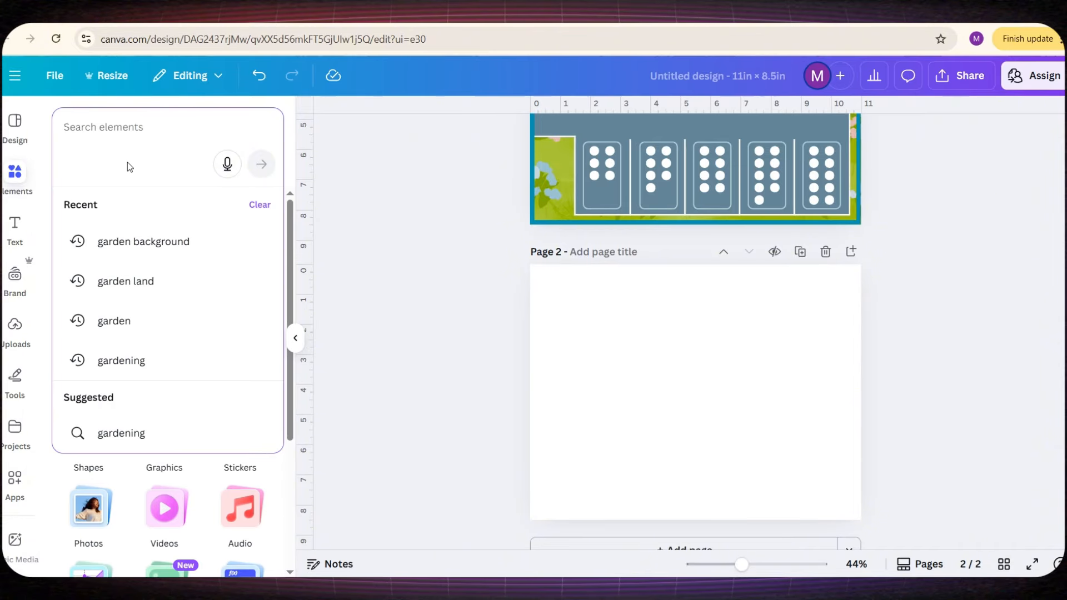
pyautogui.write('car')
pyautogui.press('Return')
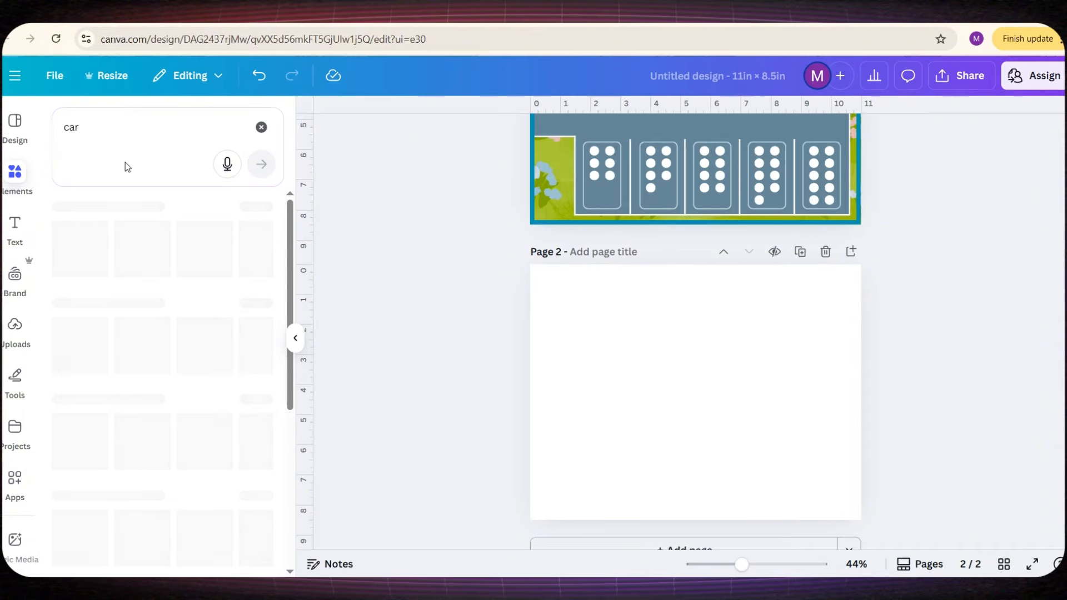
pyautogui.click(114, 211)
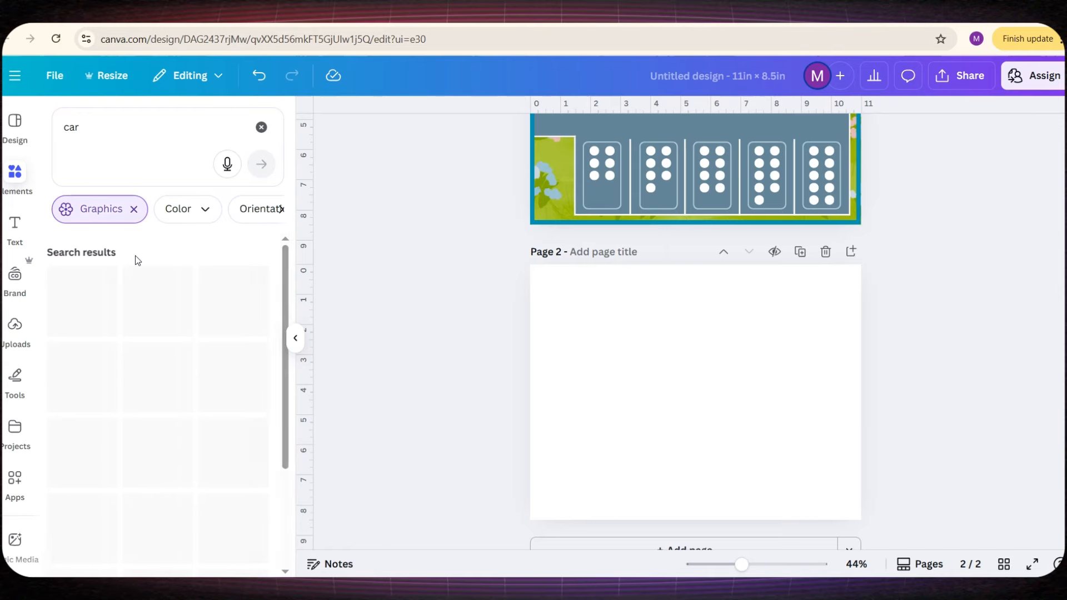
# Add the red top-view car graphic to page 2 and list all of its recommended similar graphics
pyautogui.scroll(-8, 142, 289)
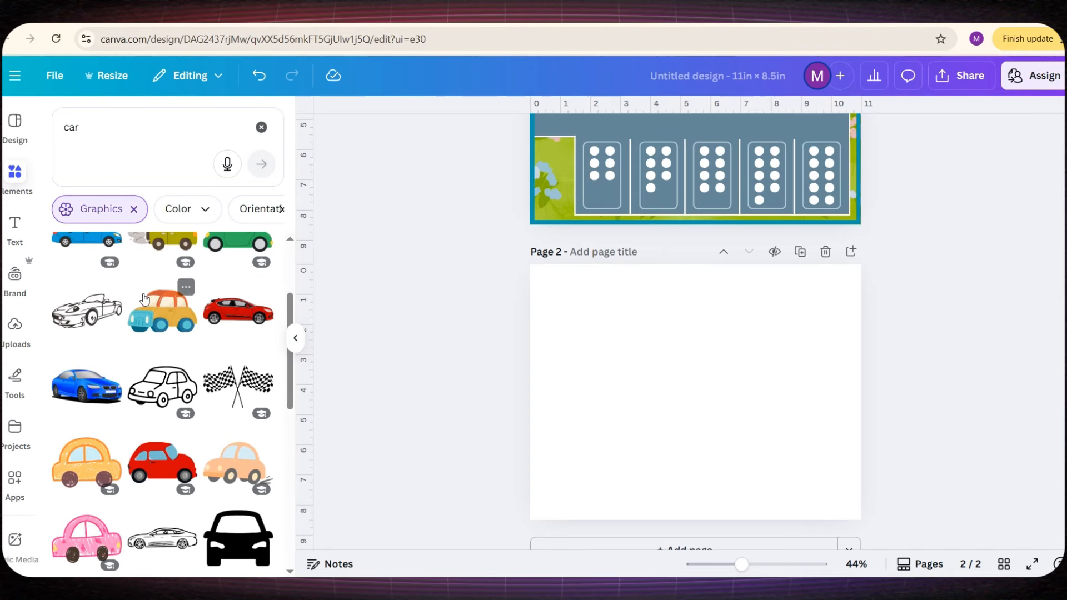
pyautogui.scroll(-5, 161, 304)
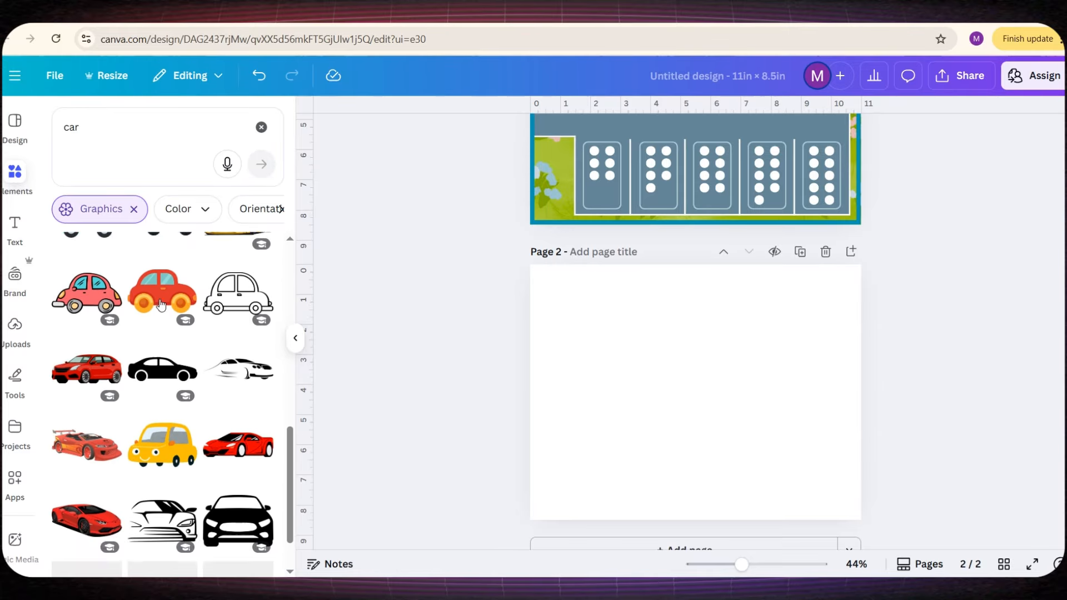
pyautogui.scroll(-4, 162, 304)
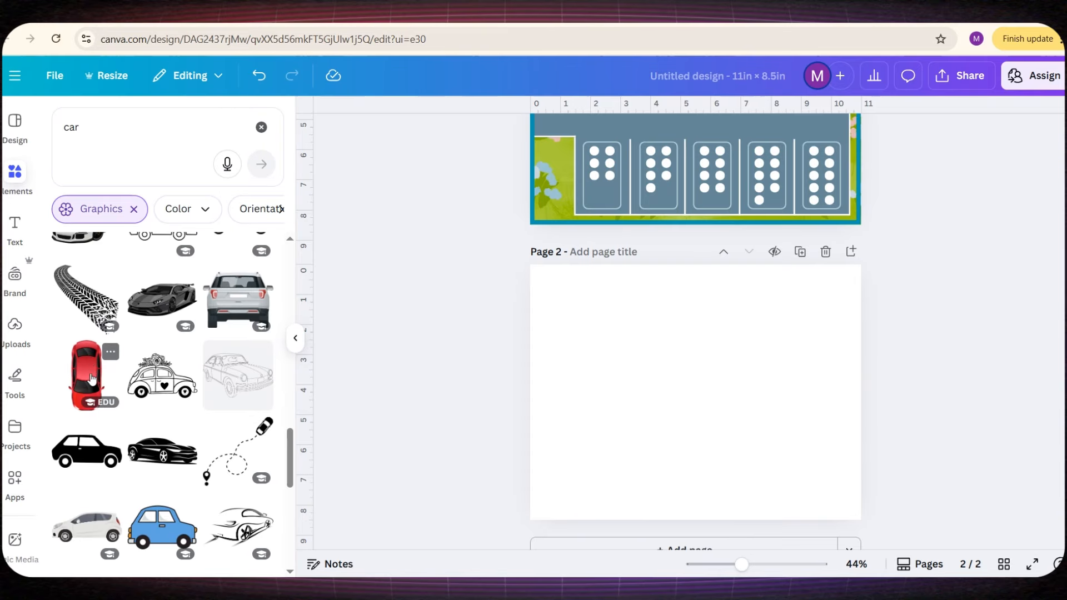
pyautogui.click(94, 366)
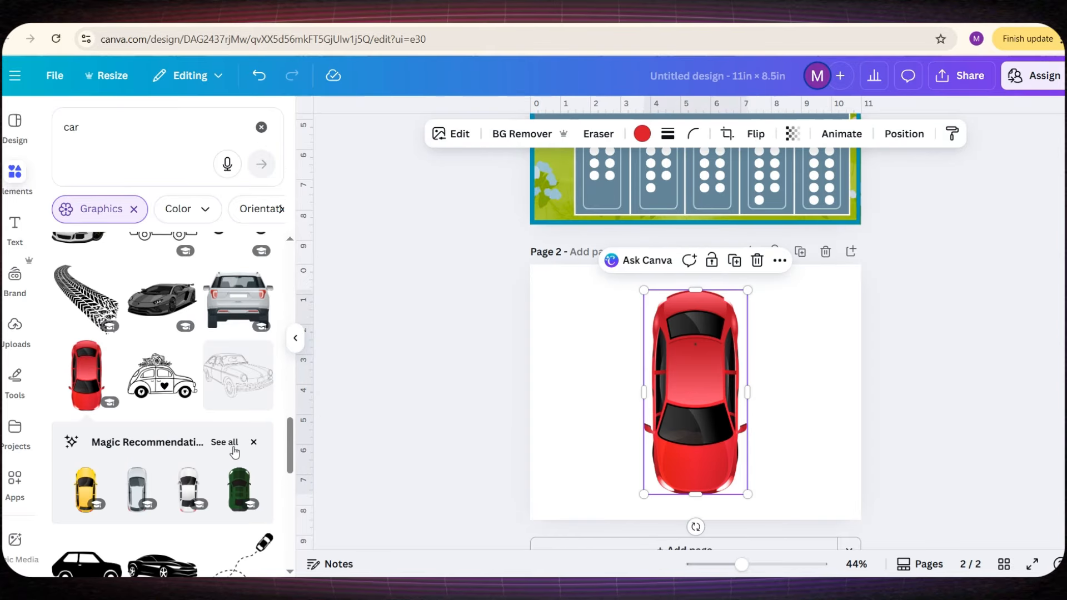
pyautogui.click(228, 442)
pyautogui.scroll(-2, 185, 243)
pyautogui.scroll(-5, 185, 243)
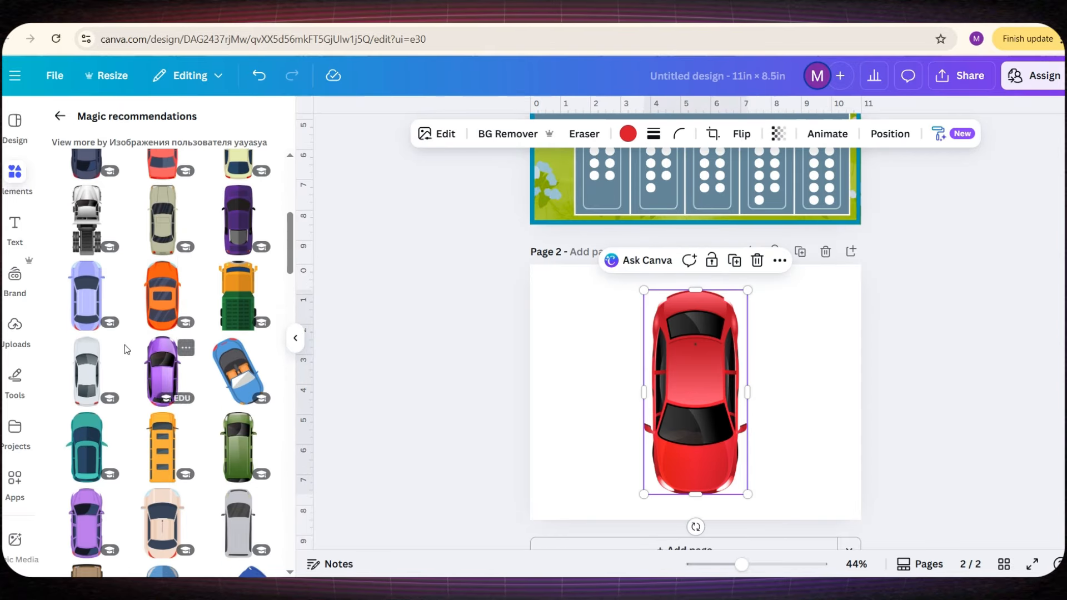
pyautogui.scroll(5, 200, 434)
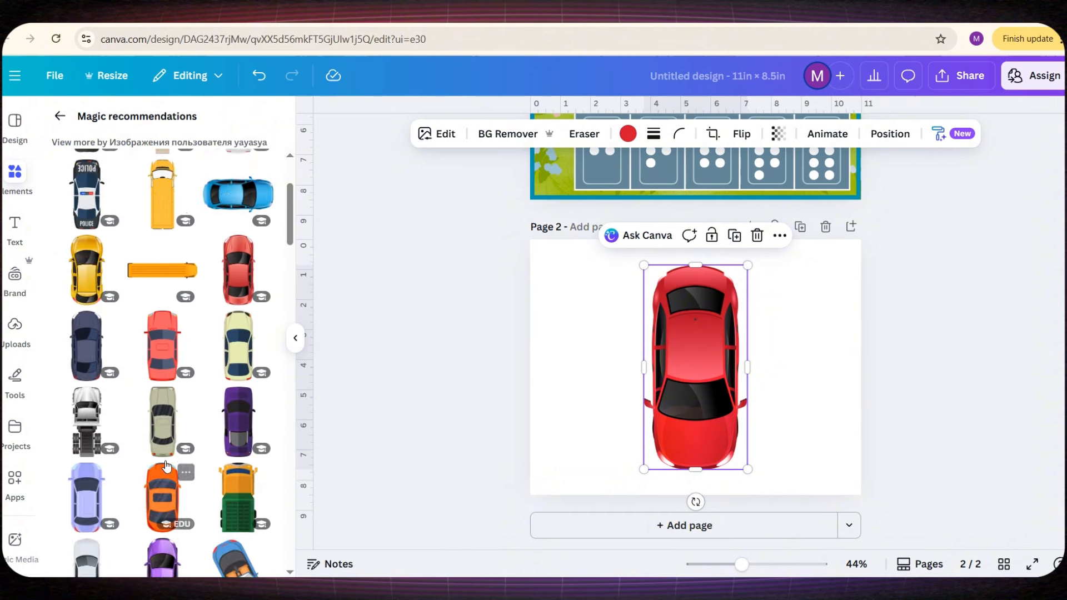
# Rotate the red car 180° and shrink it to about 1.3 × 2.5 in near the upper-left corner of page 2
pyautogui.moveTo(689, 496); pyautogui.dragTo(702, 269)
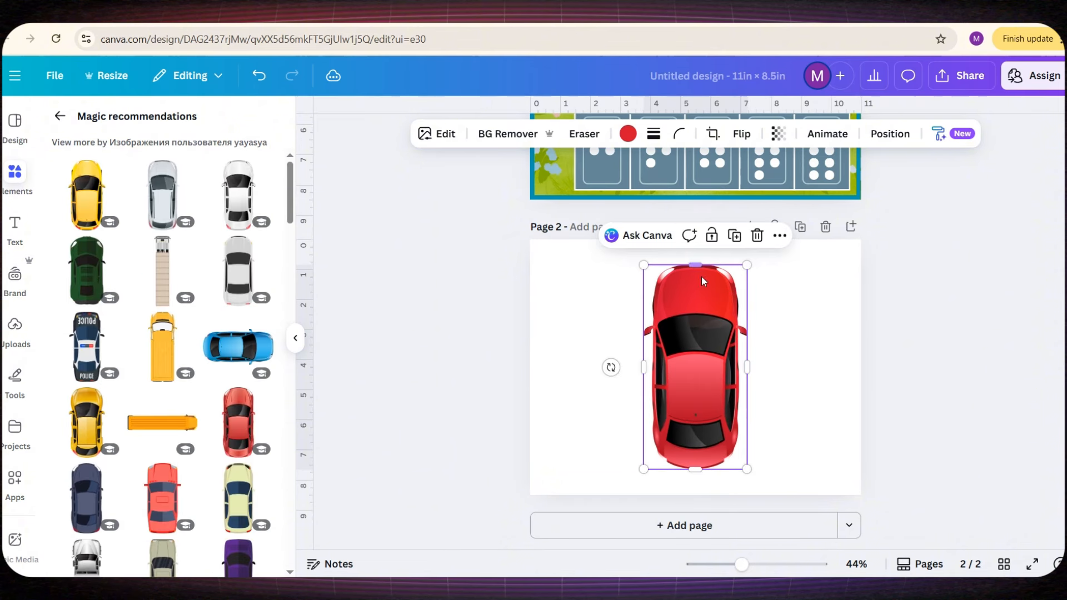
pyautogui.moveTo(692, 344); pyautogui.dragTo(606, 327)
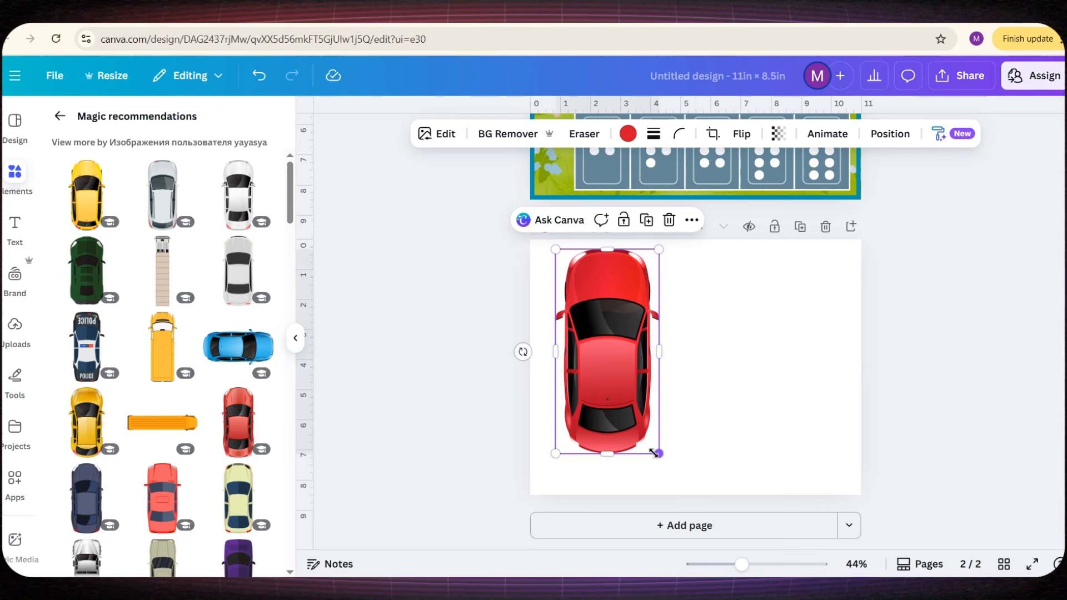
pyautogui.moveTo(655, 453); pyautogui.dragTo(598, 338)
pyautogui.scroll(4, 598, 339)
pyautogui.moveTo(579, 497); pyautogui.dragTo(604, 476)
pyautogui.moveTo(604, 385); pyautogui.dragTo(586, 397)
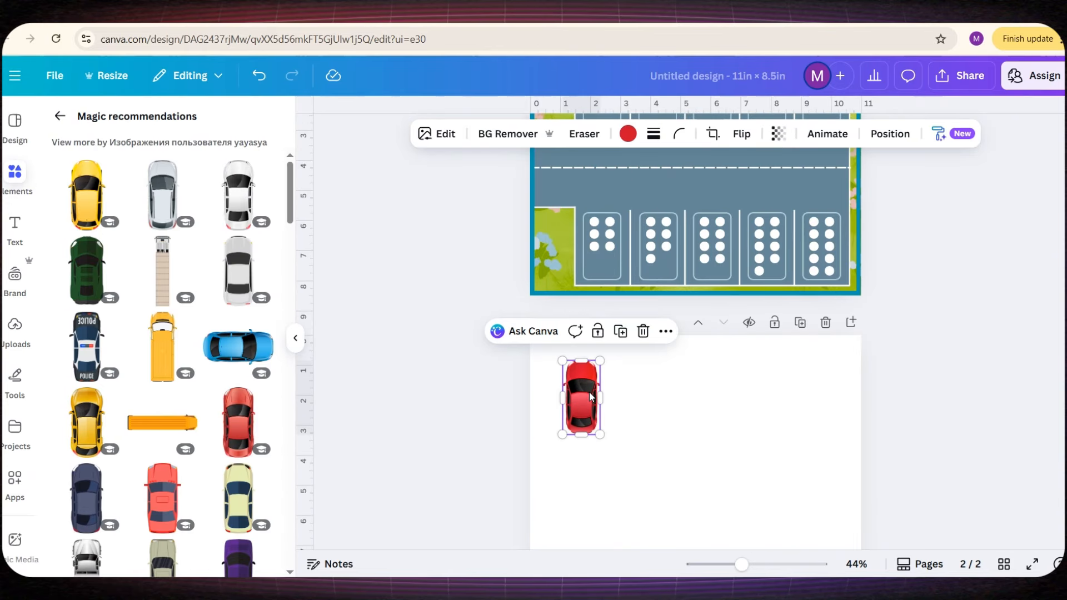
# Add the yellow top-view car and shrink it to the red car's height beside it, resetting the browser zoom
pyautogui.scroll(5, 587, 397)
pyautogui.click(86, 195)
pyautogui.scroll(-4, 750, 439)
pyautogui.scroll(1, 907, 72)
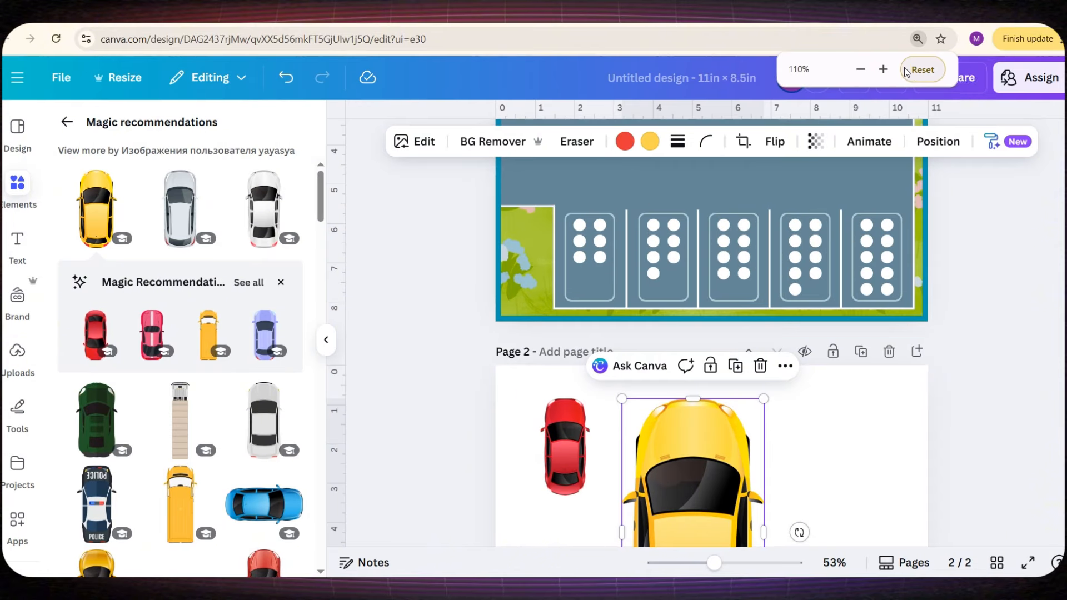
pyautogui.click(923, 69)
pyautogui.scroll(-3, 755, 461)
pyautogui.moveTo(746, 469); pyautogui.dragTo(661, 314)
# Add the white car with red tail lights as the third in the row, match its size, and center the yellow car between its neighbors
pyautogui.click(239, 196)
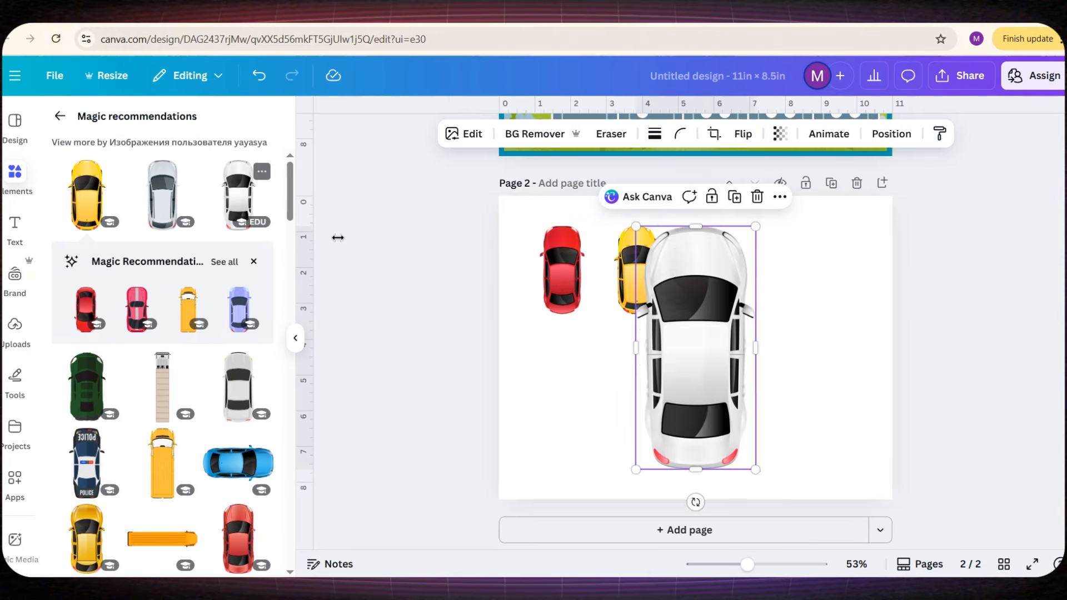
pyautogui.moveTo(736, 402); pyautogui.dragTo(770, 402)
pyautogui.moveTo(788, 469); pyautogui.dragTo(711, 310)
pyautogui.moveTo(634, 293); pyautogui.dragTo(624, 294)
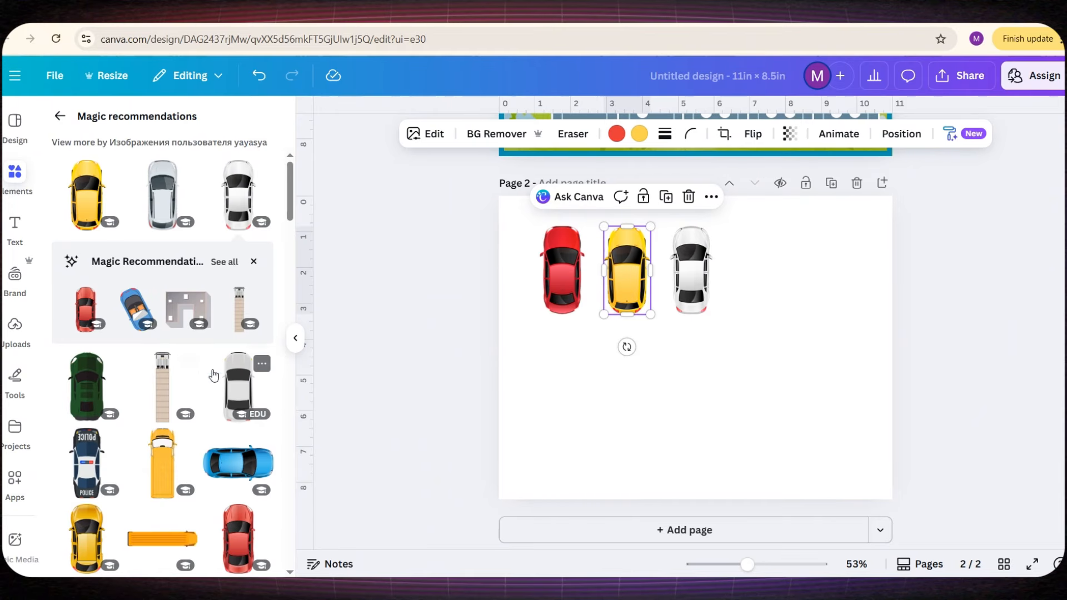
# Add the sideways blue car, rotate it upright, and shrink it to match as the fourth car in the upper row
pyautogui.click(238, 464)
pyautogui.moveTo(693, 464); pyautogui.dragTo(833, 377)
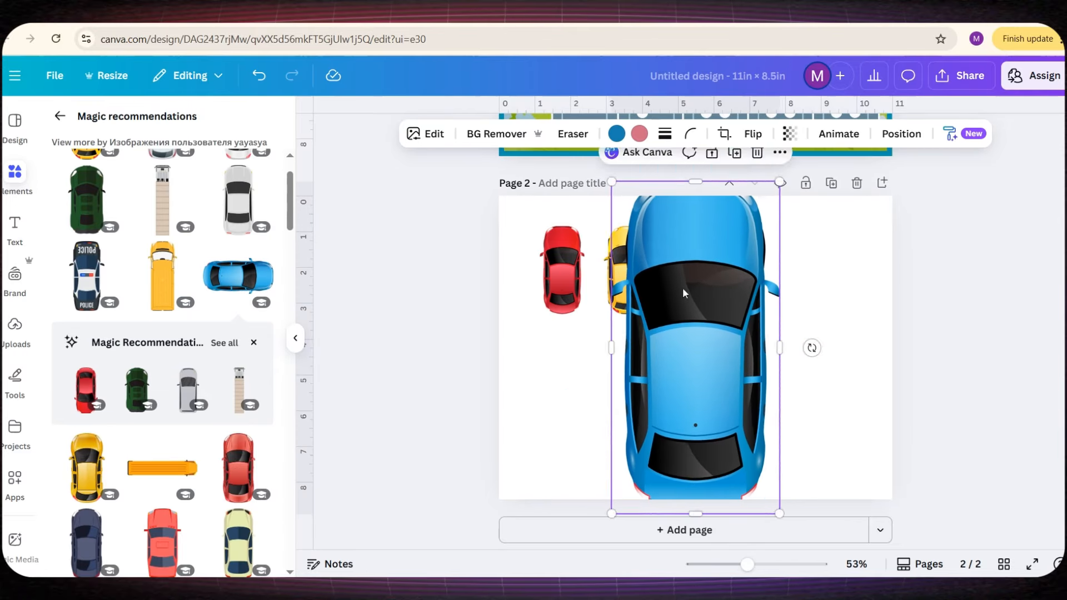
pyautogui.moveTo(684, 293); pyautogui.dragTo(787, 337)
pyautogui.scroll(-1, 879, 490)
pyautogui.moveTo(882, 538); pyautogui.dragTo(760, 309)
pyautogui.moveTo(725, 273); pyautogui.dragTo(839, 281)
# Add the golden-yellow car and size it to match as the fifth car in the upper row
pyautogui.click(87, 476)
pyautogui.moveTo(902, 464); pyautogui.dragTo(824, 310)
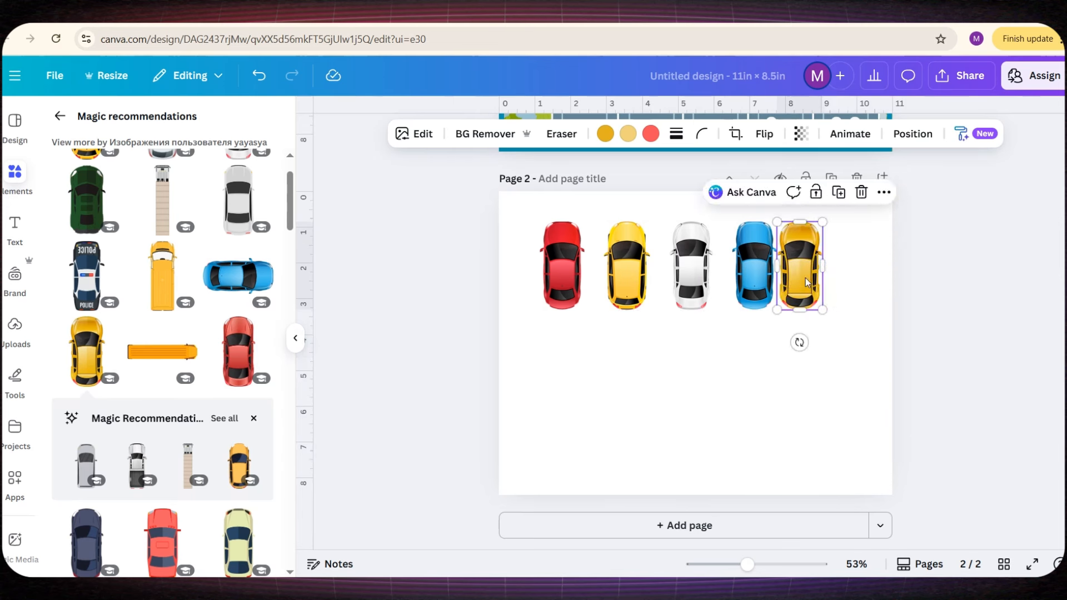
pyautogui.moveTo(802, 272); pyautogui.dragTo(819, 272)
pyautogui.click(888, 333)
# Add the coral-red car, shrink it to match, and place it below the red car to start a second row
pyautogui.scroll(-1, 150, 456)
pyautogui.click(162, 476)
pyautogui.moveTo(700, 261); pyautogui.dragTo(637, 257)
pyautogui.moveTo(697, 467); pyautogui.dragTo(615, 310)
pyautogui.moveTo(590, 274); pyautogui.dragTo(558, 393)
# Add the beige-green car, shrink it to match, and place it second in the lower row below the yellow car
pyautogui.scroll(-5, 144, 388)
pyautogui.click(162, 400)
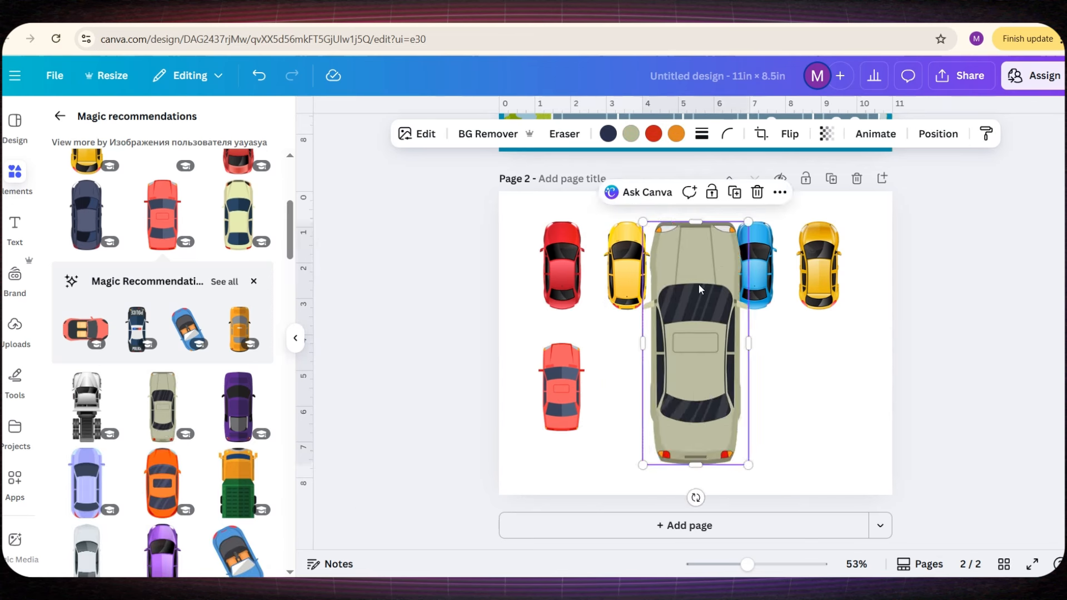
pyautogui.moveTo(702, 309); pyautogui.dragTo(657, 414)
pyautogui.scroll(-1, 656, 414)
pyautogui.moveTo(703, 542); pyautogui.dragTo(659, 425)
pyautogui.moveTo(621, 393); pyautogui.dragTo(630, 393)
# Add the purple car and shrink it to match as the third car in the lower row, below the white car
pyautogui.scroll(-4, 178, 361)
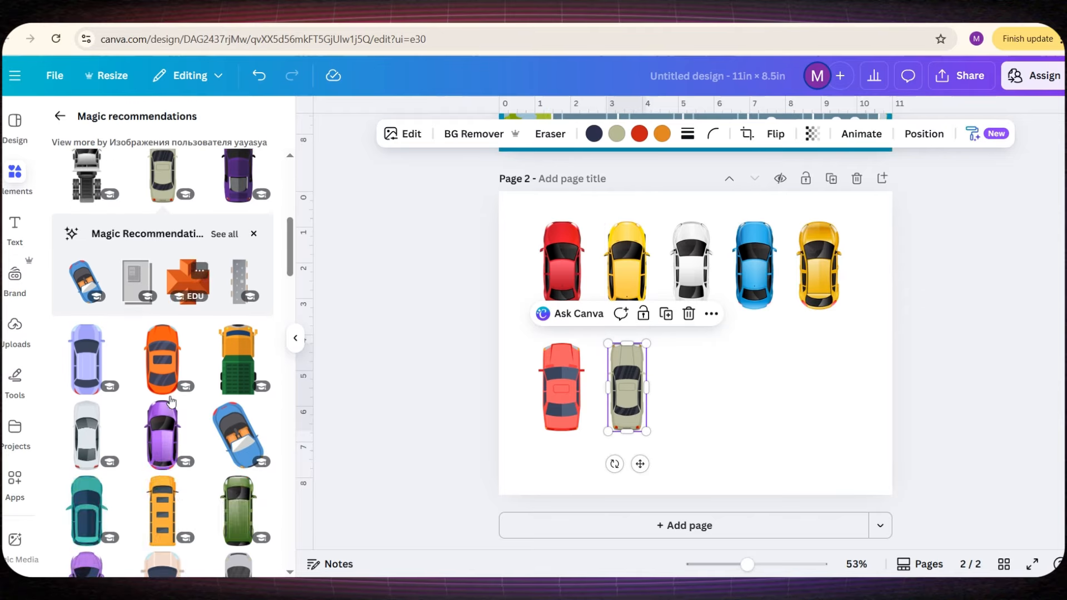
pyautogui.click(167, 352)
pyautogui.moveTo(701, 322); pyautogui.dragTo(739, 444)
pyautogui.scroll(-1, 748, 461)
pyautogui.moveTo(797, 538); pyautogui.dragTo(696, 397)
pyautogui.scroll(-1, 202, 400)
pyautogui.click(168, 420)
pyautogui.moveTo(699, 331); pyautogui.dragTo(781, 383)
pyautogui.press('Delete')
# Add the steel-blue car with a dark roof and size it to match as the fourth car in the lower row
pyautogui.scroll(-3, 233, 411)
pyautogui.click(166, 361)
pyautogui.moveTo(695, 318); pyautogui.dragTo(769, 376)
pyautogui.moveTo(803, 461); pyautogui.dragTo(784, 431)
pyautogui.moveTo(768, 403); pyautogui.dragTo(767, 403)
pyautogui.press('Escape')
# Add the amber car with black windows and size it to match as the fifth car in the lower row
pyautogui.scroll(-4, 204, 438)
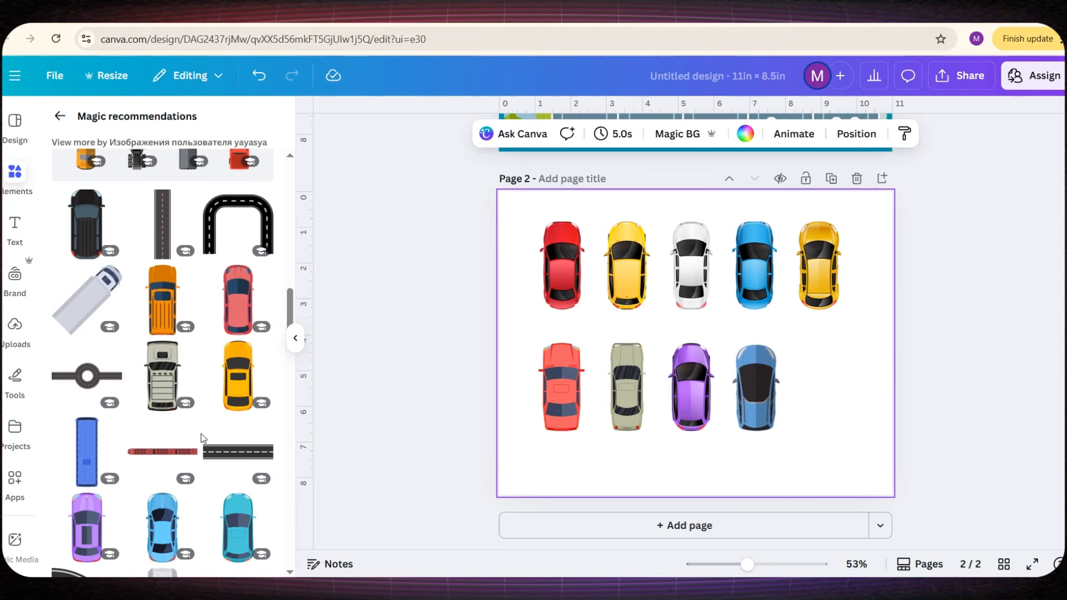
pyautogui.click(234, 390)
pyautogui.moveTo(697, 339); pyautogui.dragTo(820, 401)
pyautogui.moveTo(847, 465); pyautogui.dragTo(825, 431)
pyautogui.moveTo(809, 390); pyautogui.dragTo(817, 390)
pyautogui.click(944, 443)
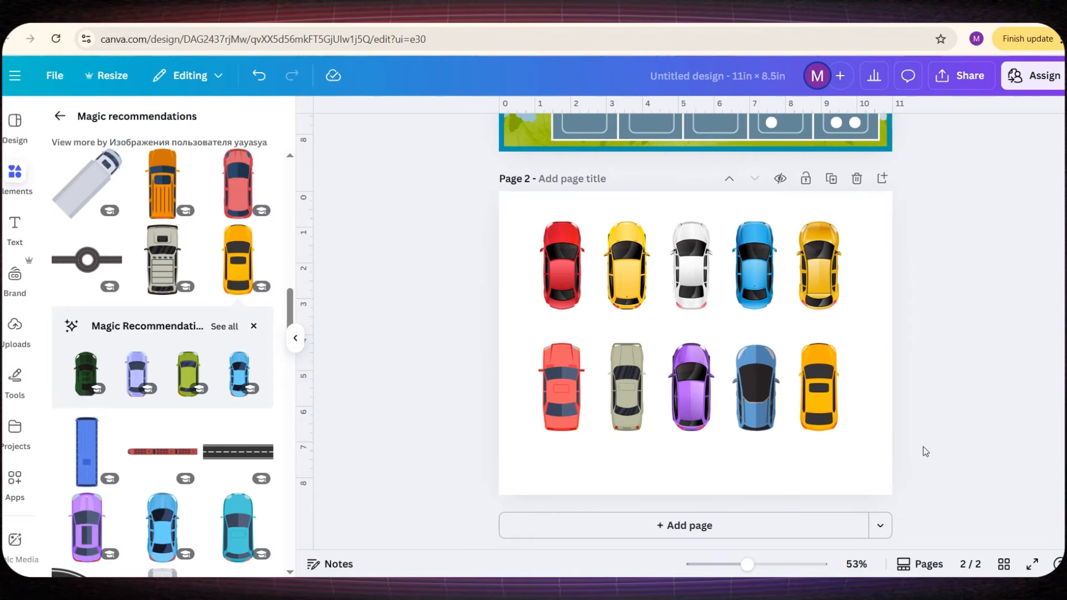
# Select all ten cars together and move them to the center of page 2
pyautogui.scroll(1, 927, 452)
pyautogui.moveTo(939, 493); pyautogui.dragTo(561, 311)
pyautogui.moveTo(688, 346); pyautogui.dragTo(693, 363)
pyautogui.click(907, 498)
pyautogui.scroll(-1, 907, 497)
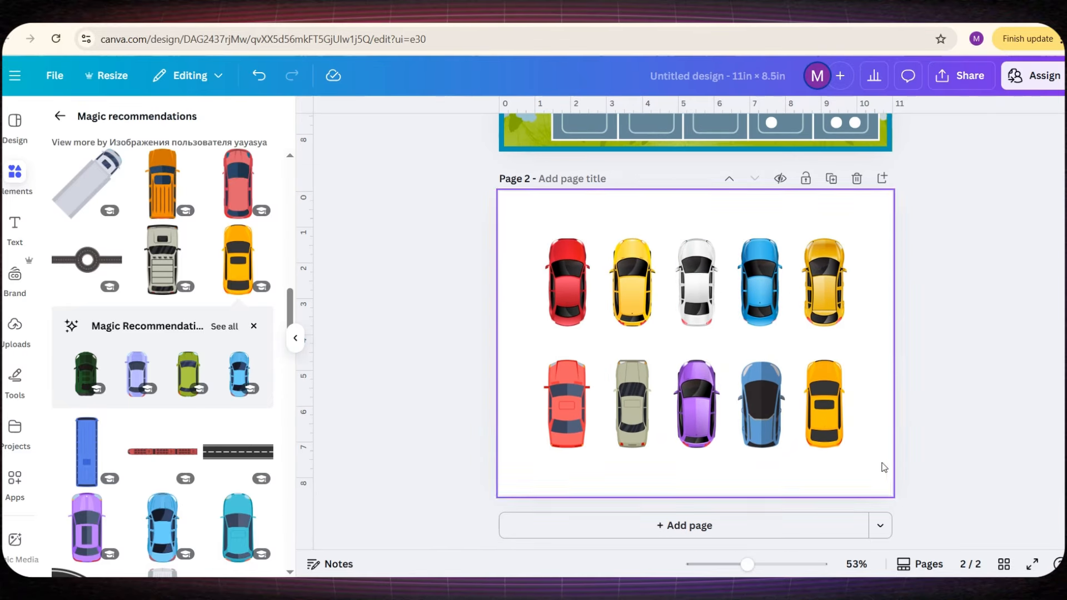
# Add a circle about 1.6 in wide between the red and yellow cars and enter the number 1 in it
pyautogui.hotkey('ctrl', 'a')
pyautogui.click(695, 343)
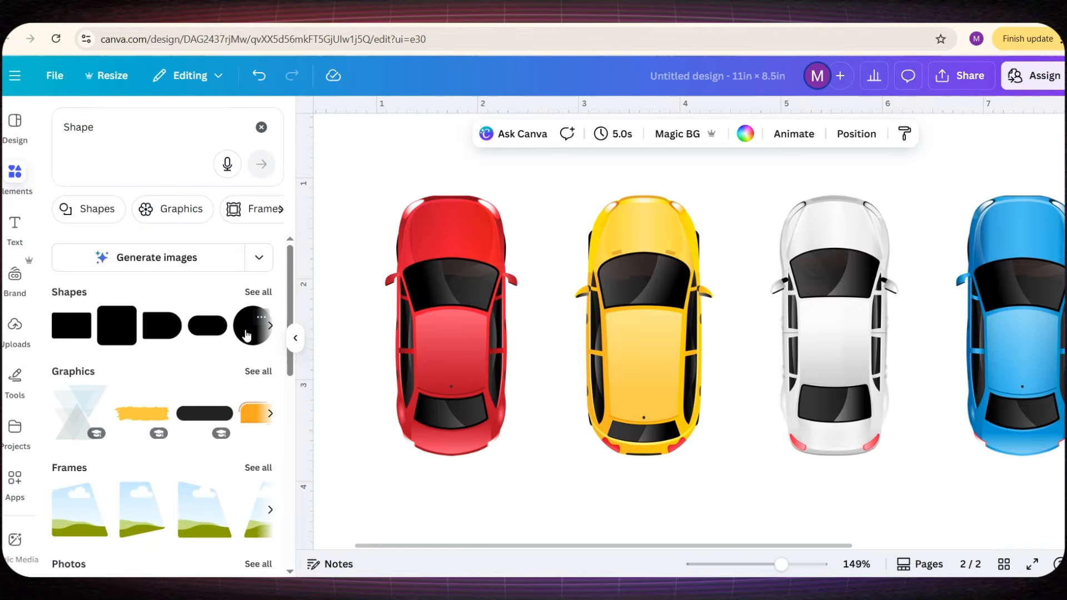
pyautogui.moveTo(247, 335); pyautogui.dragTo(784, 442)
pyautogui.scroll(-1, 784, 442)
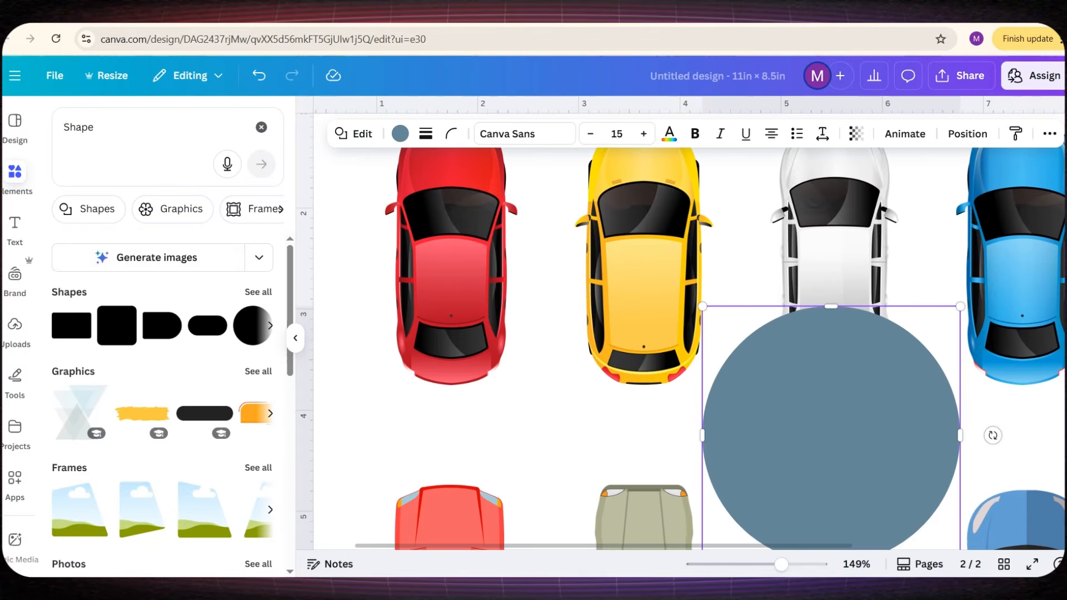
pyautogui.moveTo(939, 477); pyautogui.dragTo(690, 369)
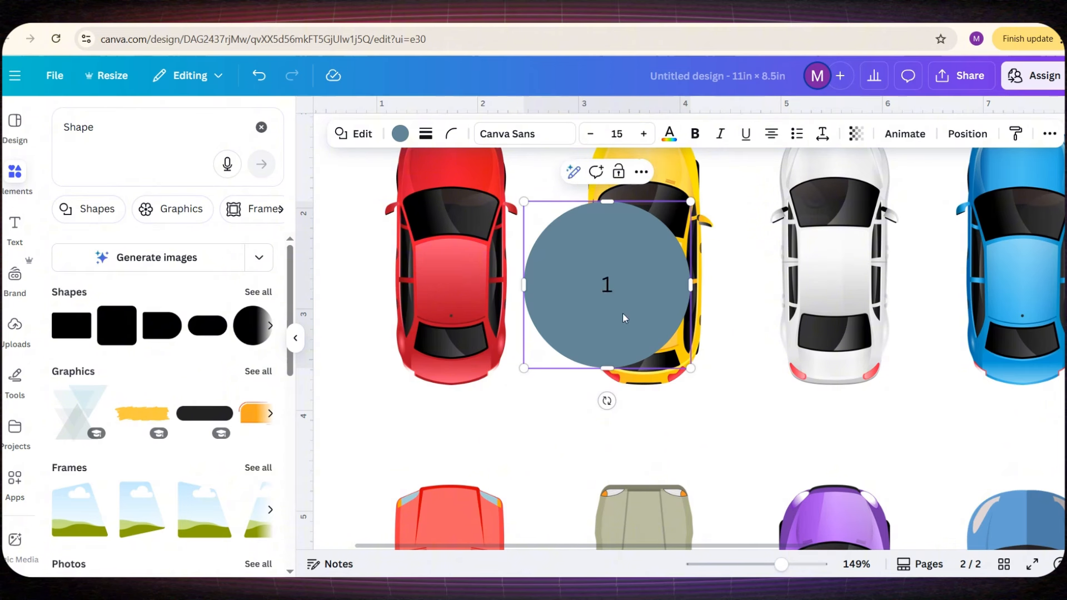
# Set the number's font to Genty Sans and shrink its circle to about 0.7 in across
pyautogui.click(522, 134)
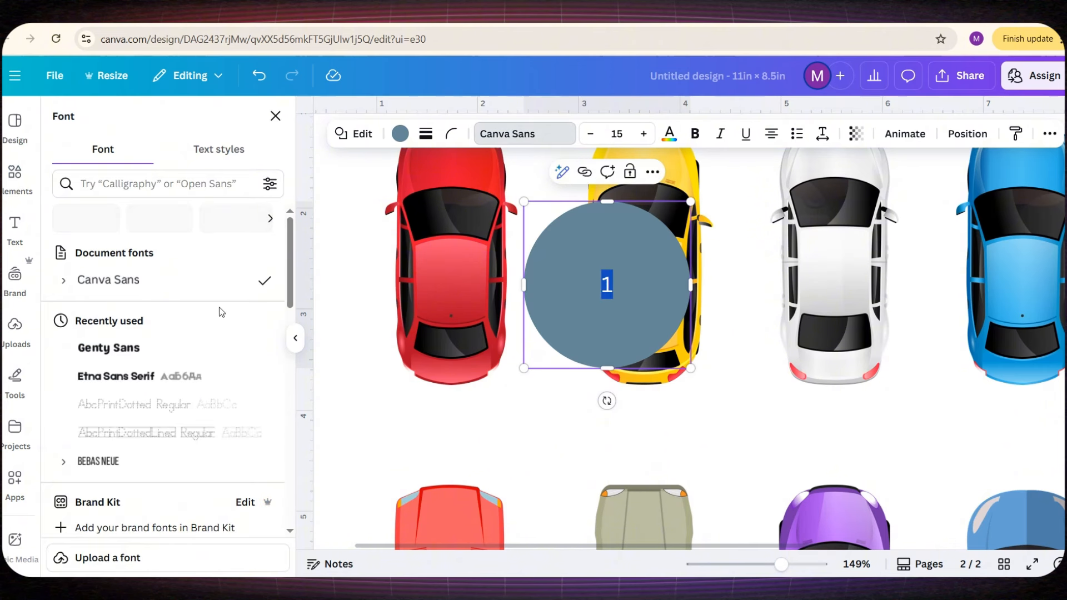
pyautogui.click(160, 348)
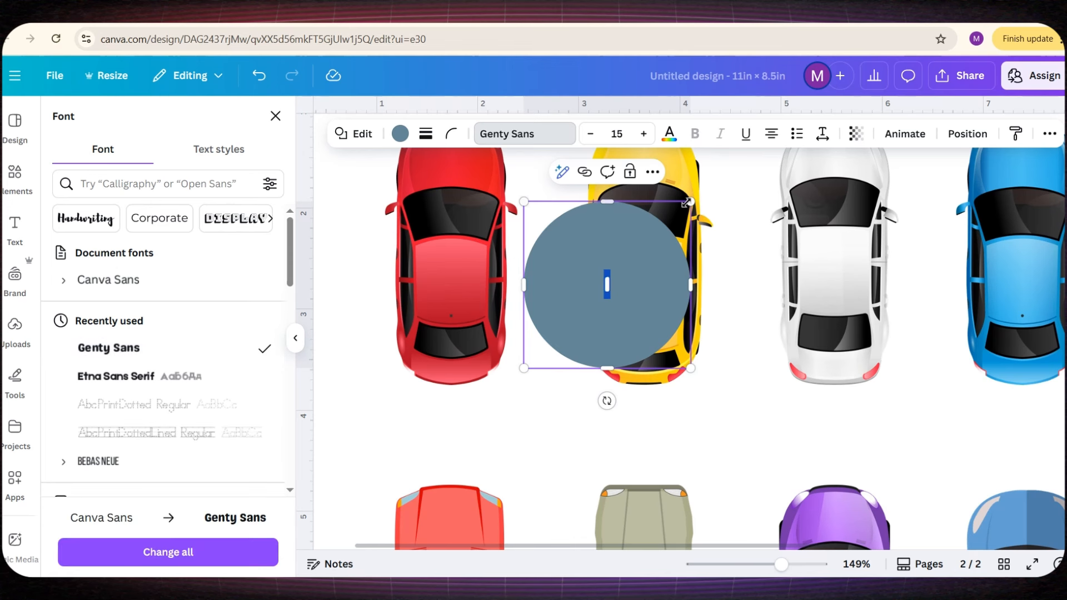
pyautogui.moveTo(686, 202); pyautogui.dragTo(590, 302)
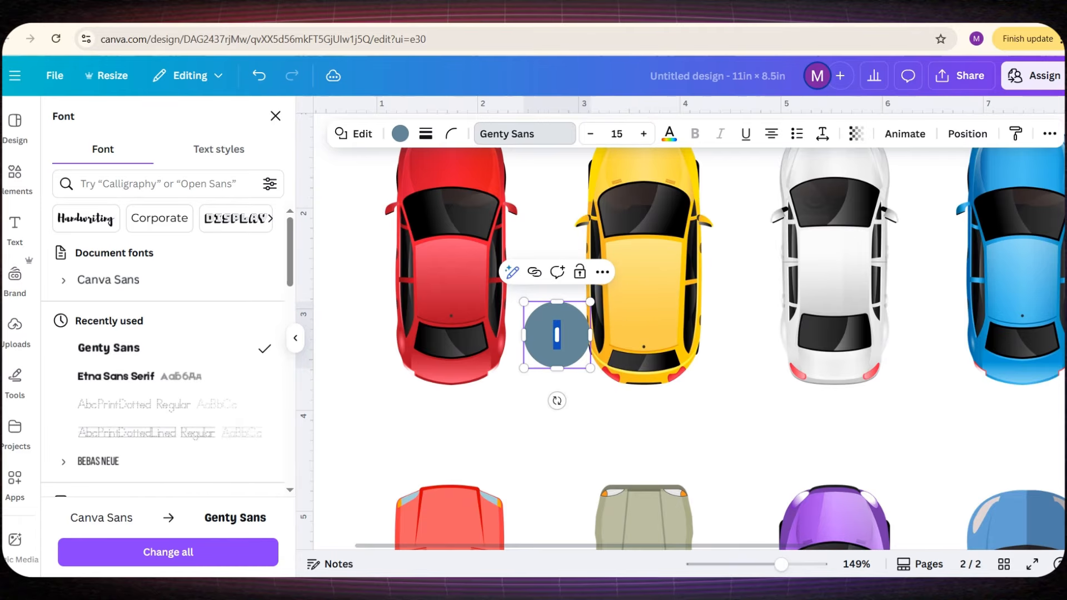
# Place the number 1 circle on the red car's roof, color it white and shrink it to about 0.5 in across
pyautogui.click(527, 409)
pyautogui.moveTo(547, 339); pyautogui.dragTo(441, 286)
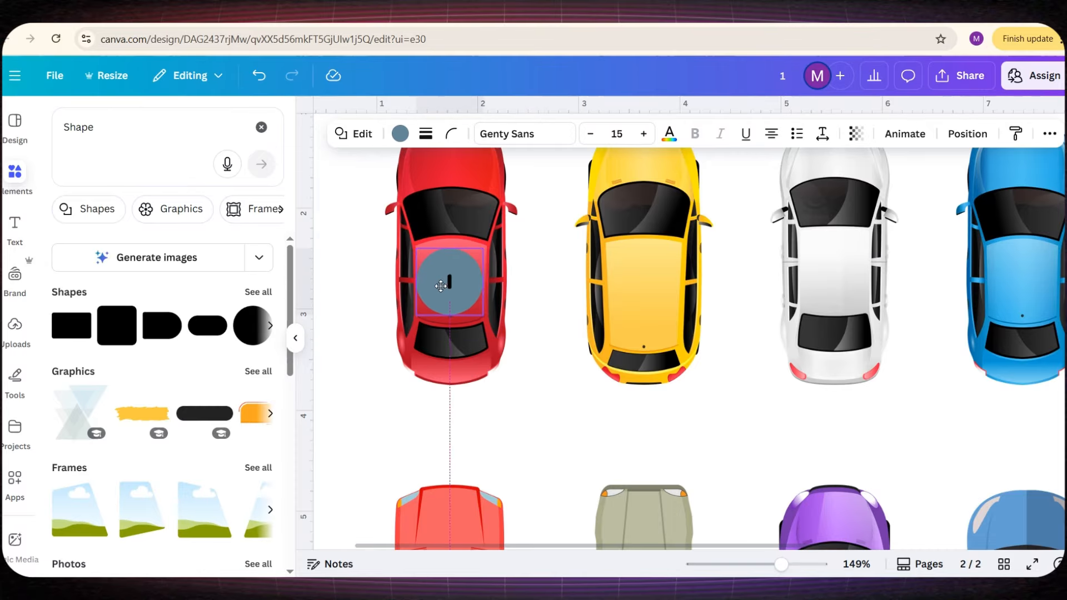
pyautogui.click(260, 220)
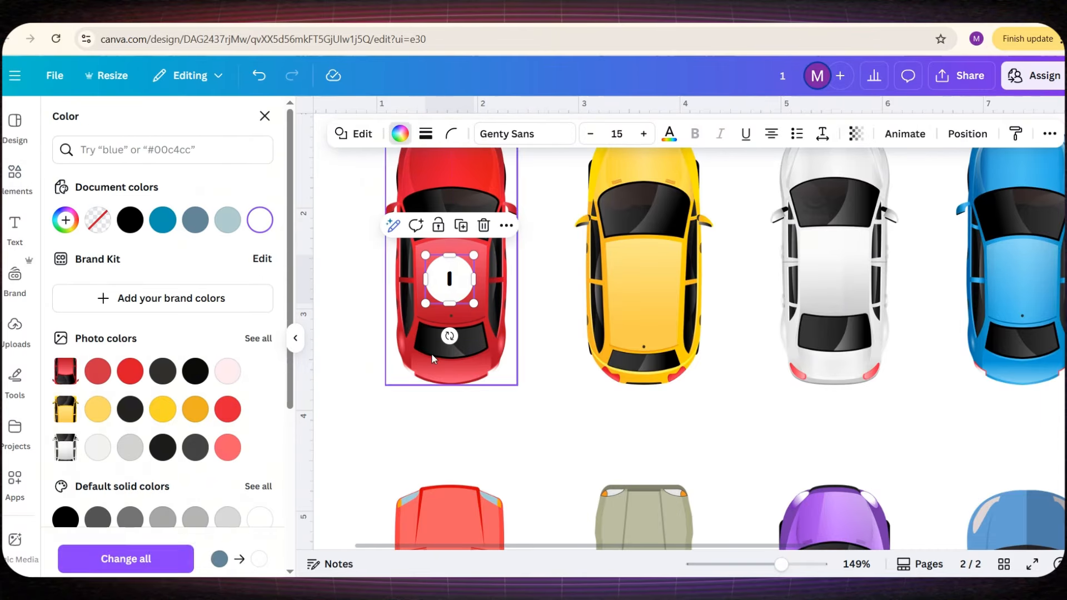
# Copy the white number circle onto the yellow car's roof and change its number to 2
pyautogui.hotkey('ctrl', 'd')
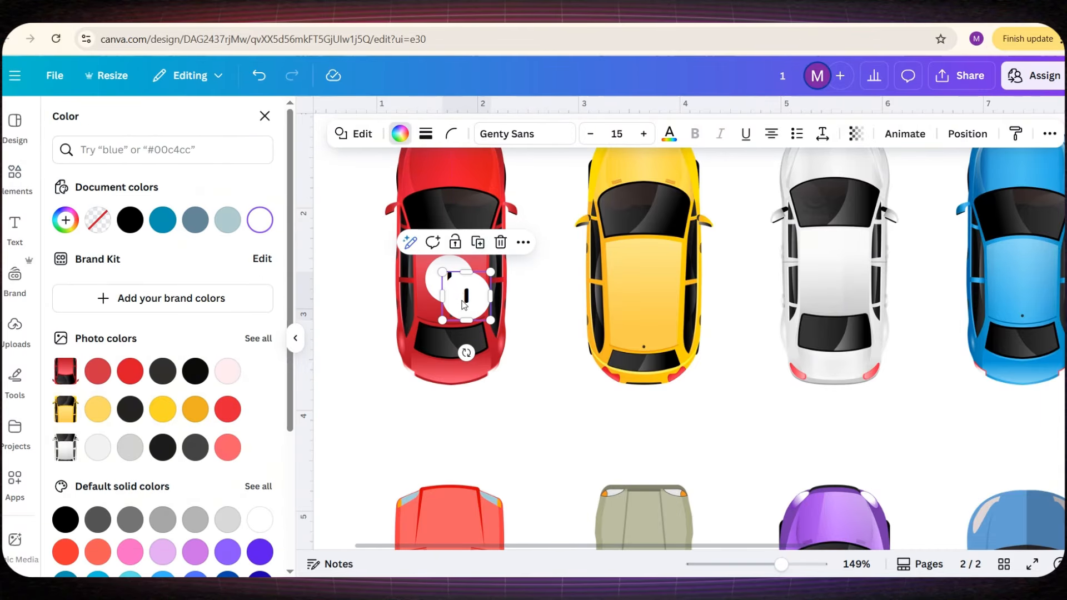
pyautogui.moveTo(465, 300); pyautogui.dragTo(1022, 280)
pyautogui.click(646, 280)
pyautogui.click(724, 383)
pyautogui.click(649, 294)
# Place copies of the circle on the white and blue cars in the upper row, numbered 3 and 4
pyautogui.hotkey('ctrl', 'd')
pyautogui.doubleClick(833, 281)
pyautogui.write('3')
pyautogui.click(911, 389)
pyautogui.click(833, 294)
pyautogui.hotkey('ctrl', 'd')
pyautogui.doubleClick(1023, 279)
pyautogui.write('4')
# Copy the circle onto the golden car at the end of the upper row and number it 5
pyautogui.scroll(-3, 1030, 284)
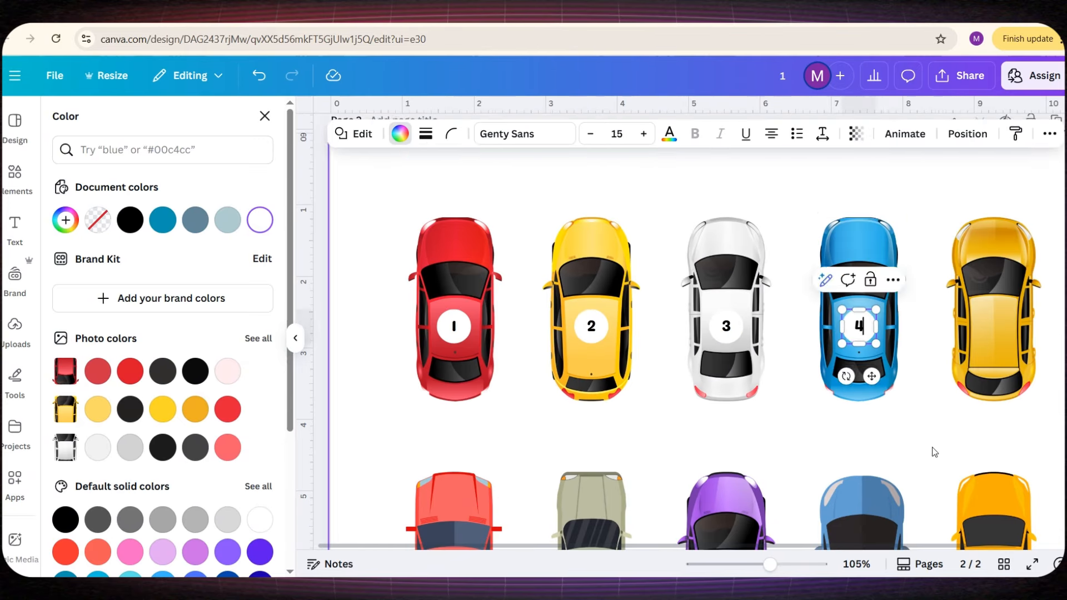
pyautogui.hotkey('ctrl', 'd')
pyautogui.moveTo(867, 333); pyautogui.dragTo(488, 479)
pyautogui.doubleClick(992, 329)
pyautogui.write('5')
pyautogui.click(926, 355)
# Copy the circle onto the coral red car that starts the lower row and number it 6
pyautogui.click(993, 331)
pyautogui.hotkey('ctrl', 'd')
pyautogui.scroll(-3, 489, 480)
pyautogui.moveTo(489, 338); pyautogui.dragTo(861, 417)
pyautogui.doubleClick(452, 430)
pyautogui.write('6')
pyautogui.click(498, 484)
# Place copies of the circle on the olive and purple cars in the lower row, numbered 7 and 8
pyautogui.click(454, 433)
pyautogui.hotkey('ctrl', 'd')
pyautogui.doubleClick(591, 431)
pyautogui.write('7')
pyautogui.click(645, 466)
pyautogui.click(593, 433)
pyautogui.hotkey('ctrl', 'd')
pyautogui.doubleClick(727, 432)
pyautogui.write('8')
pyautogui.click(790, 463)
# Copy the circle onto the lower blue and amber cars and number them 9 and 10
pyautogui.click(729, 432)
pyautogui.click(736, 383)
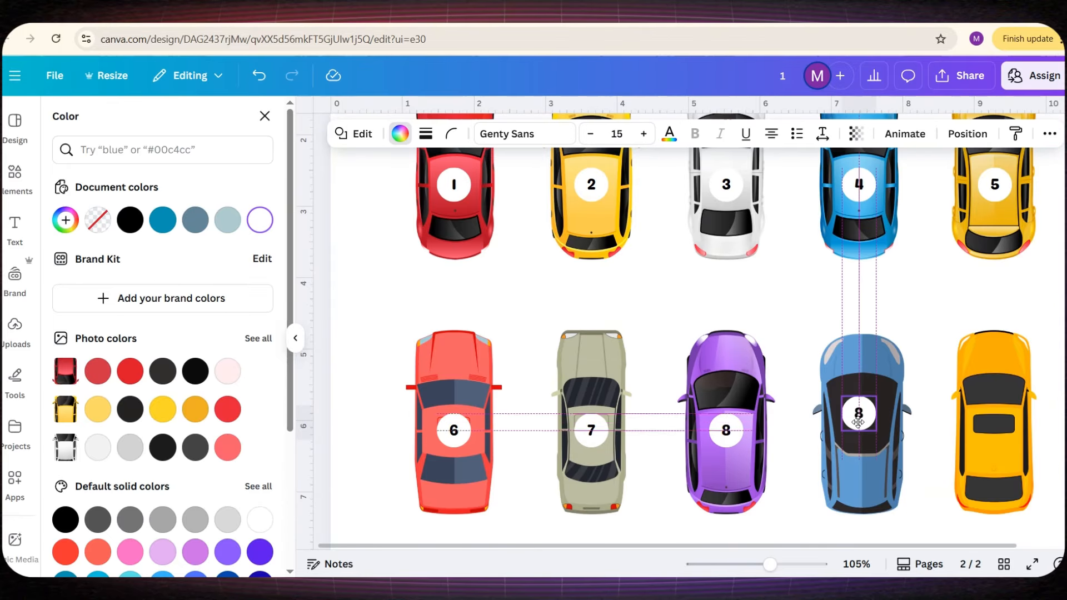
pyautogui.doubleClick(861, 414)
pyautogui.moveTo(986, 448); pyautogui.dragTo(986, 441)
pyautogui.doubleClick(991, 446)
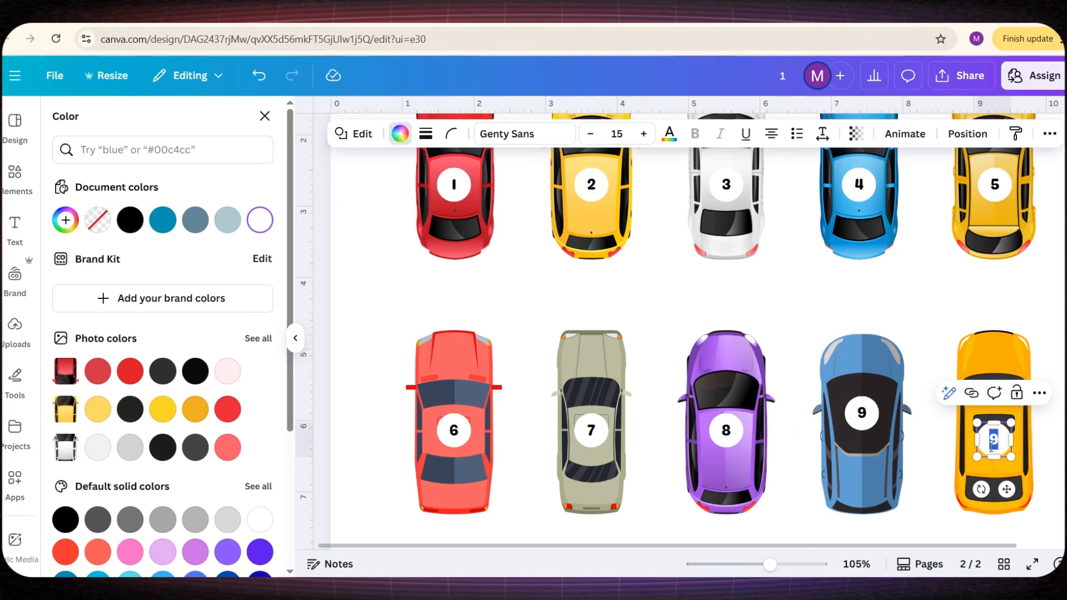
# Fine-tune the circles on their roofs, nudging 2, 5, 7 and 8 slightly down and 3 slightly up
pyautogui.moveTo(729, 435); pyautogui.dragTo(729, 453)
pyautogui.moveTo(595, 435); pyautogui.dragTo(594, 445)
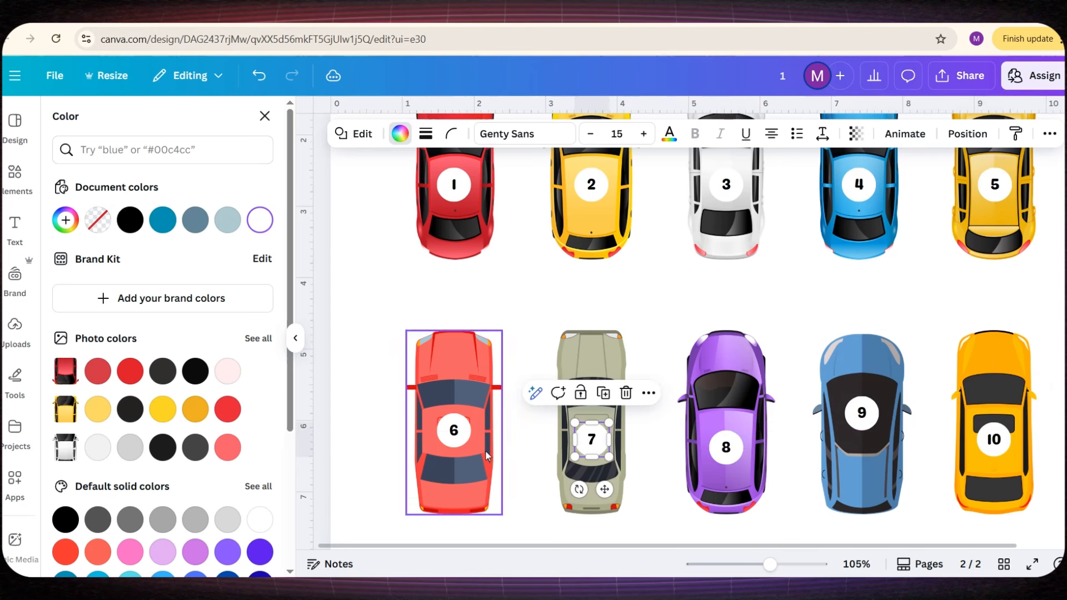
pyautogui.scroll(2, 598, 334)
pyautogui.moveTo(599, 334); pyautogui.dragTo(598, 345)
pyautogui.moveTo(727, 328); pyautogui.dragTo(727, 322)
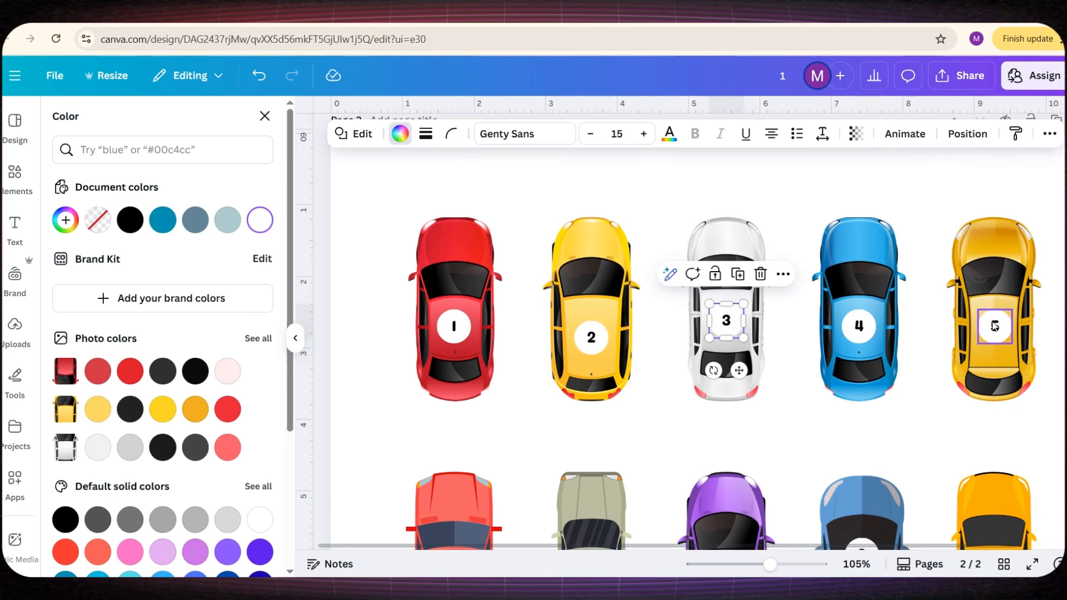
pyautogui.moveTo(994, 326); pyautogui.dragTo(996, 328)
pyautogui.scroll(-3, 995, 329)
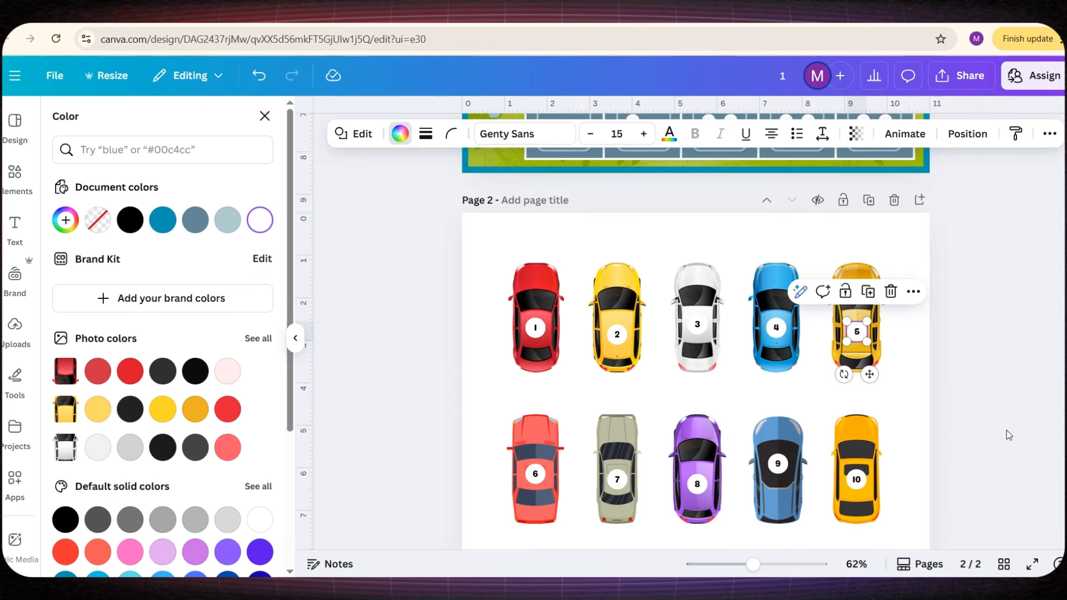
pyautogui.click(1006, 434)
# Group the red car on page 2 with its number 1 circle
pyautogui.scroll(-1, 943, 452)
pyautogui.scroll(-1, 633, 290)
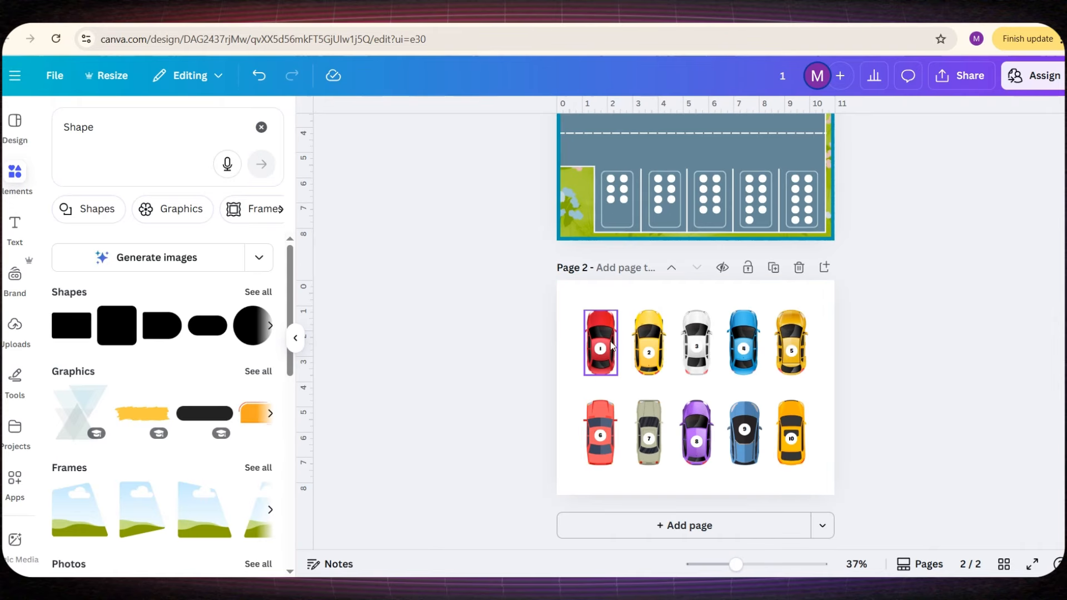
pyautogui.scroll(3, 611, 350)
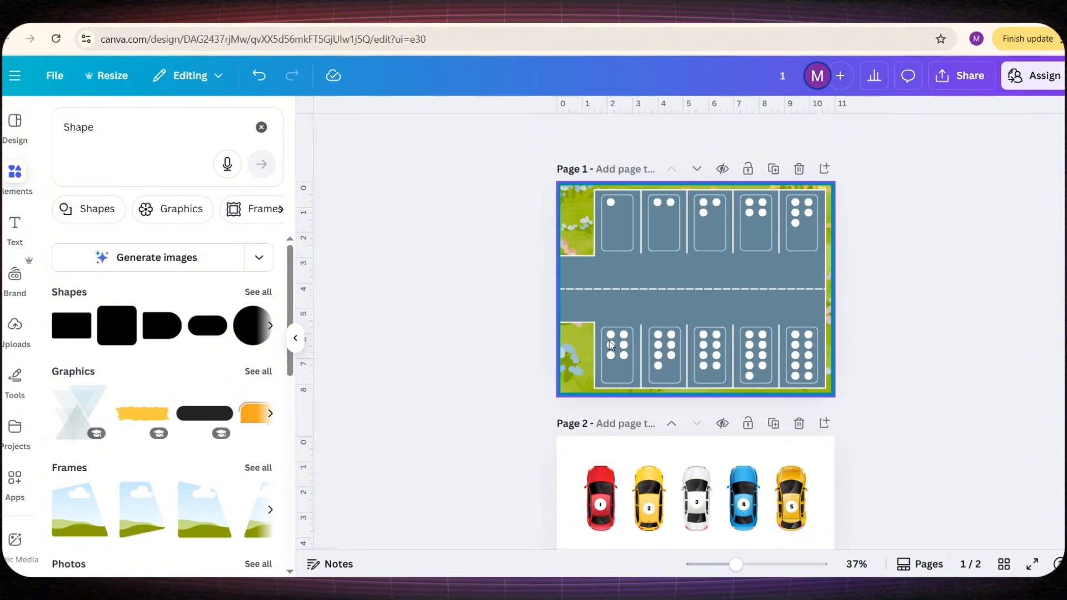
pyautogui.scroll(-3, 622, 345)
pyautogui.scroll(2, 627, 418)
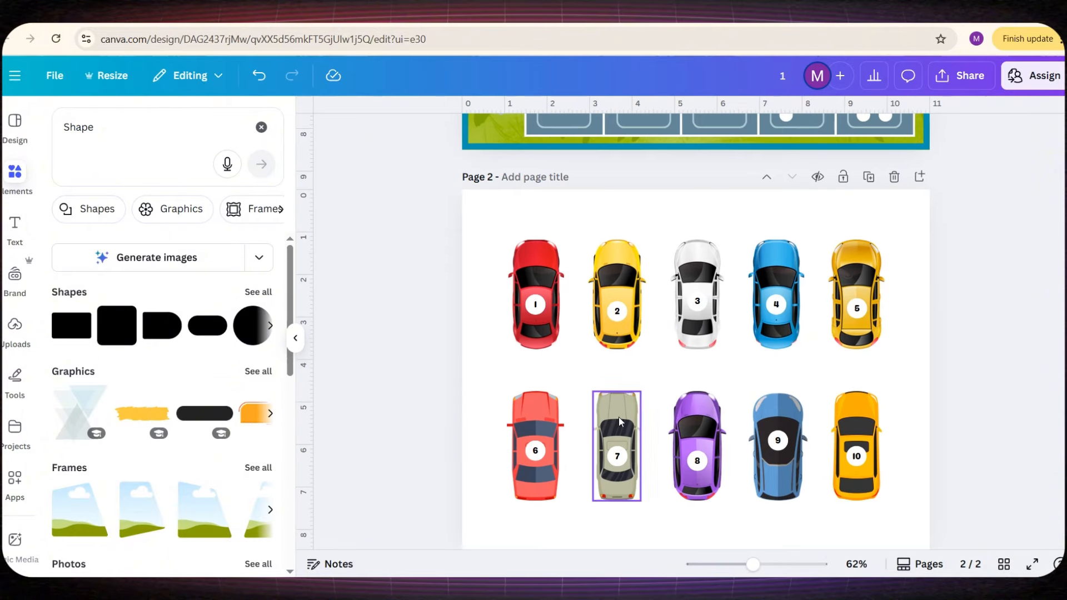
pyautogui.moveTo(443, 364); pyautogui.dragTo(567, 236)
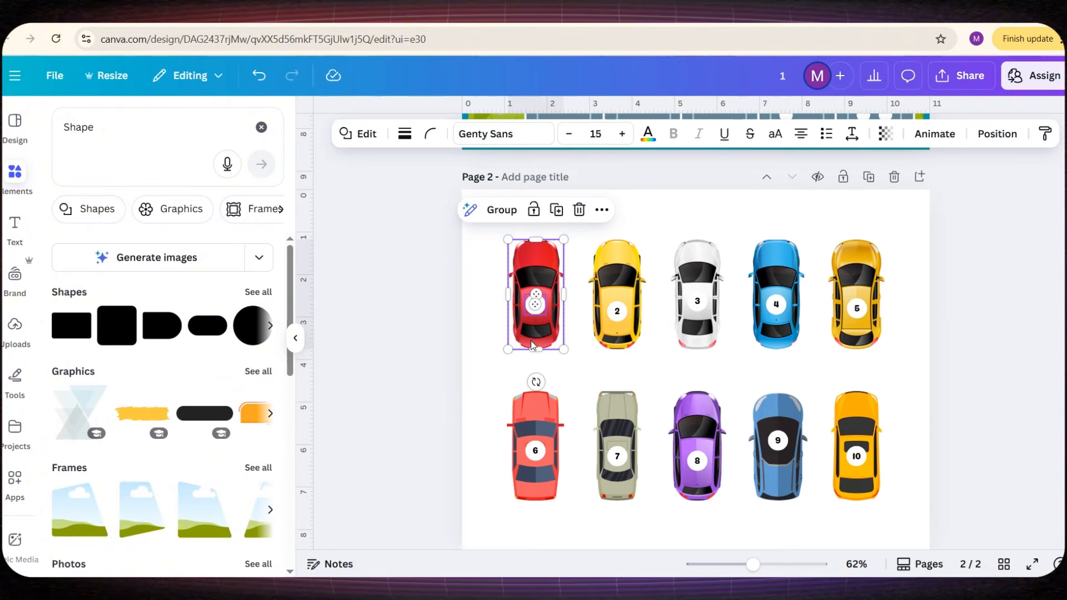
pyautogui.click(488, 211)
# Move the grouped red car to page 1 and rotate it sideways to sit on the parking lot's road
pyautogui.scroll(3, 456, 292)
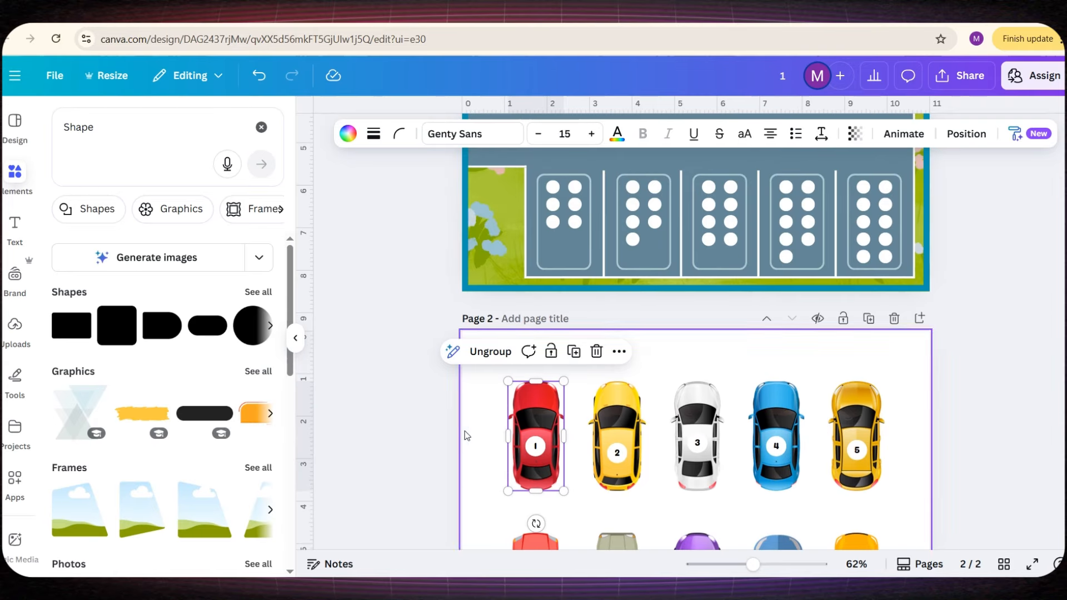
pyautogui.moveTo(531, 439); pyautogui.dragTo(479, 214)
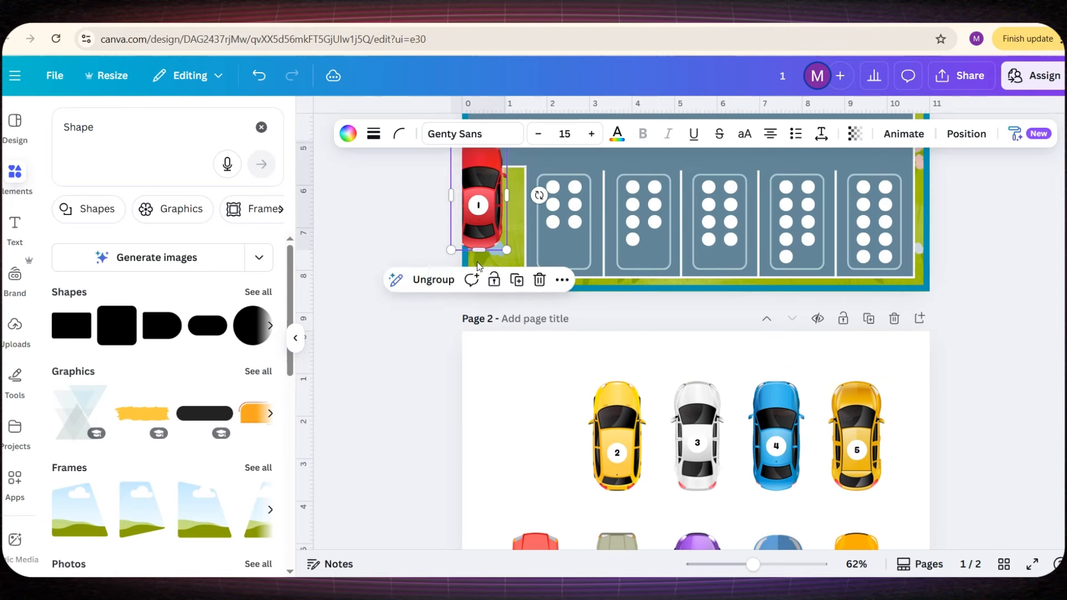
pyautogui.scroll(3, 477, 353)
pyautogui.moveTo(476, 352); pyautogui.dragTo(495, 297)
pyautogui.moveTo(497, 367); pyautogui.dragTo(409, 281)
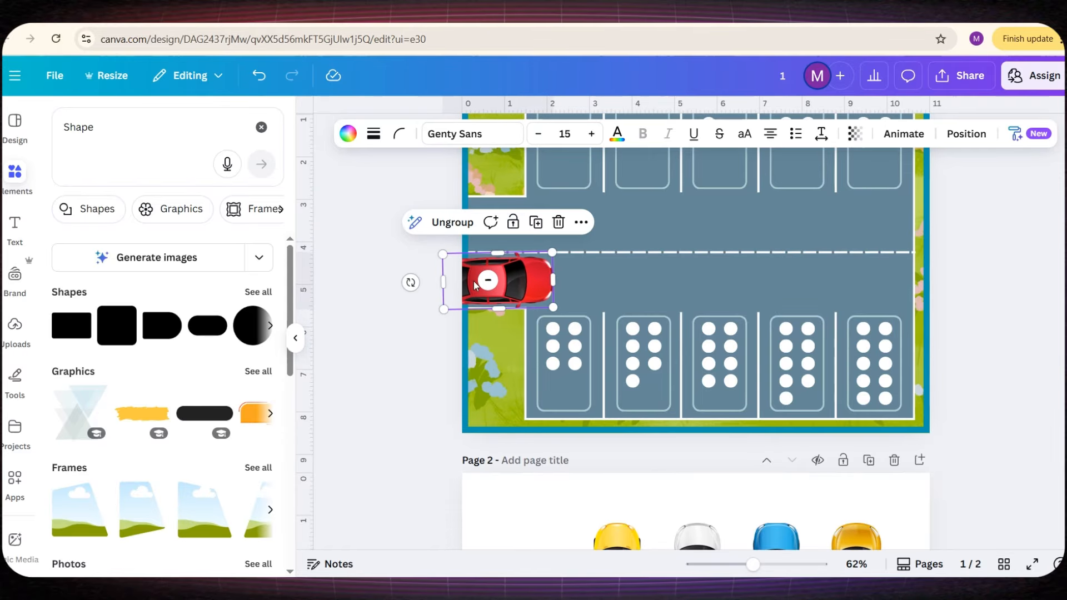
pyautogui.moveTo(519, 272); pyautogui.dragTo(557, 253)
# Turn the red car upright again and park it over the one-dot space on page 1
pyautogui.scroll(2, 550, 272)
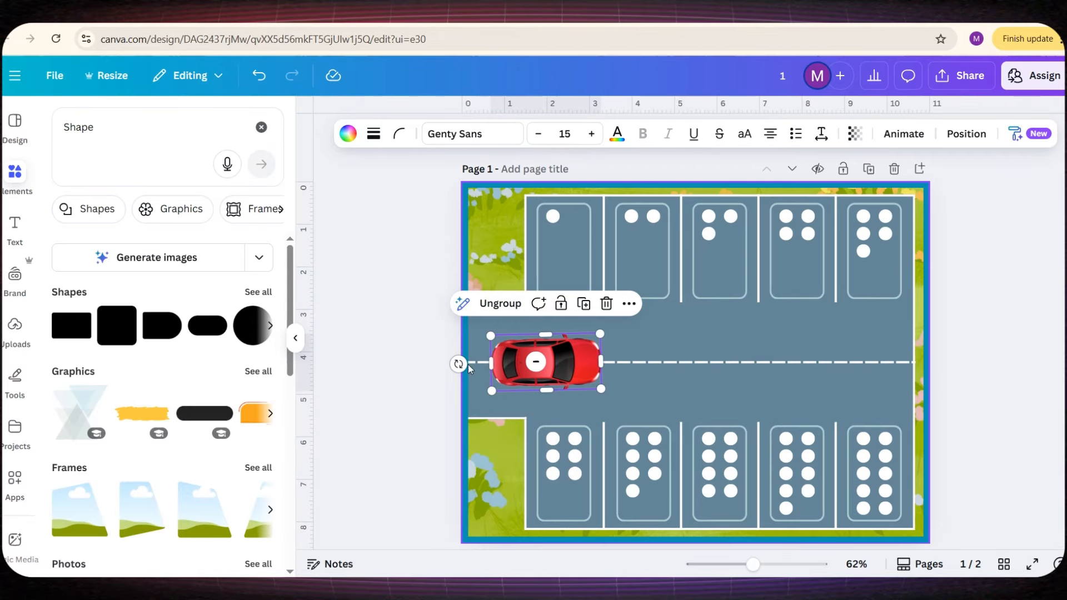
pyautogui.moveTo(459, 364); pyautogui.dragTo(547, 421)
pyautogui.moveTo(549, 372); pyautogui.dragTo(567, 268)
pyautogui.scroll(-3, 574, 285)
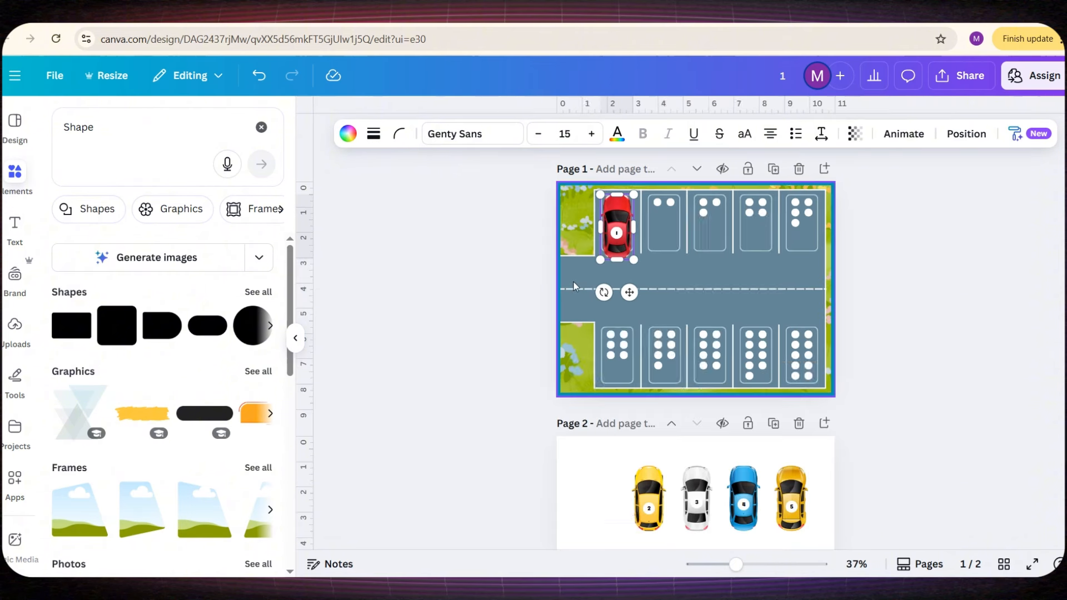
pyautogui.click(1026, 387)
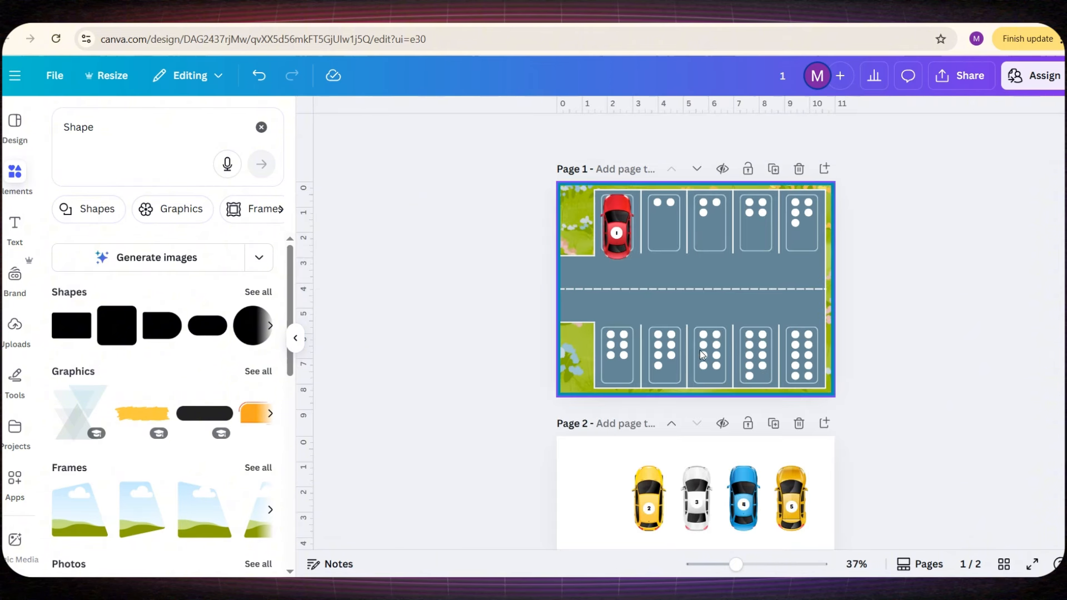
# Return the red car to page 2, at the start of the upper row beside the yellow car
pyautogui.moveTo(617, 248); pyautogui.dragTo(594, 521)
pyautogui.click(870, 469)
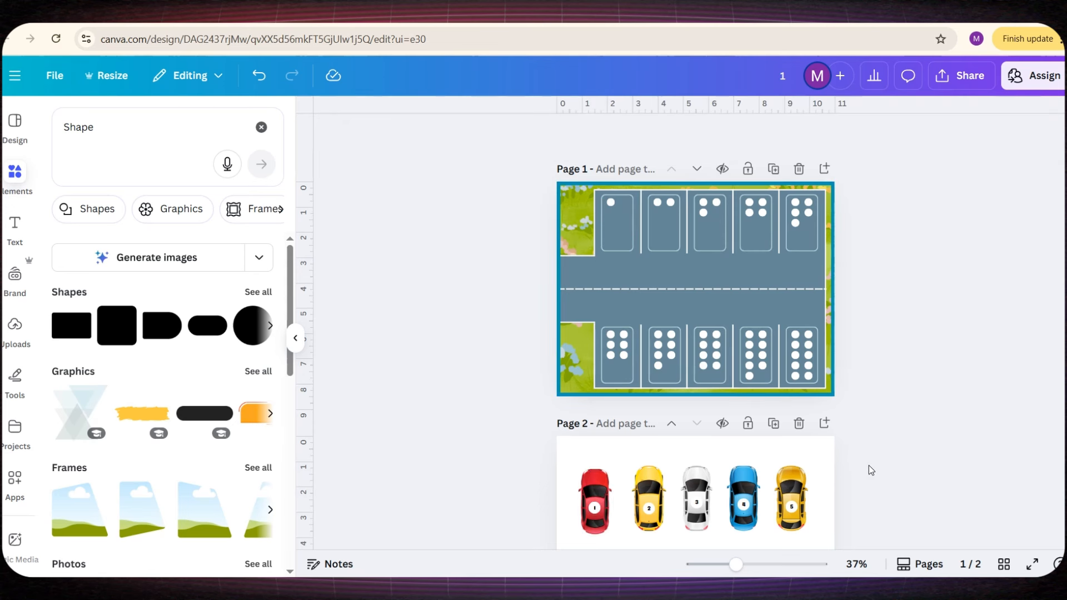
pyautogui.scroll(-1, 856, 466)
pyautogui.scroll(1, 855, 464)
# Download pages 1–2 of the design as a PDF Standard file
pyautogui.click(972, 95)
pyautogui.click(832, 370)
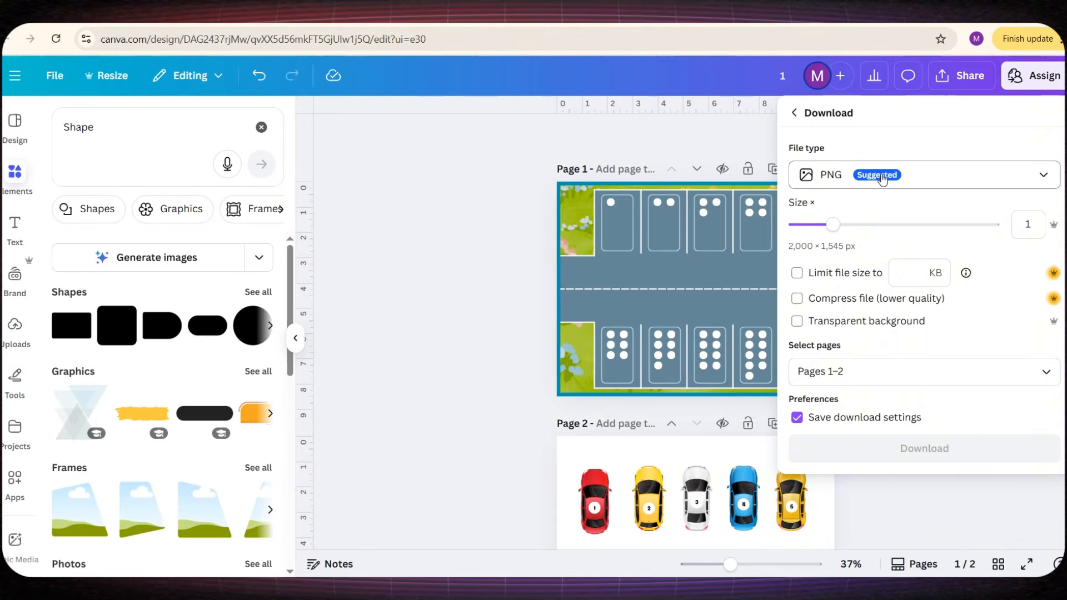
pyautogui.click(881, 177)
pyautogui.click(873, 303)
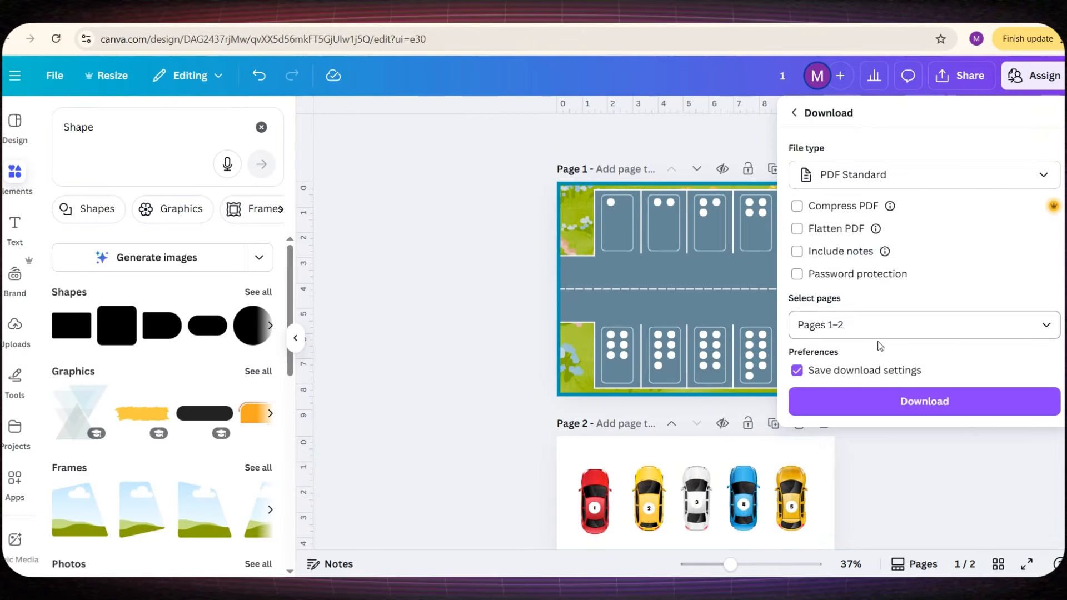
pyautogui.click(900, 401)
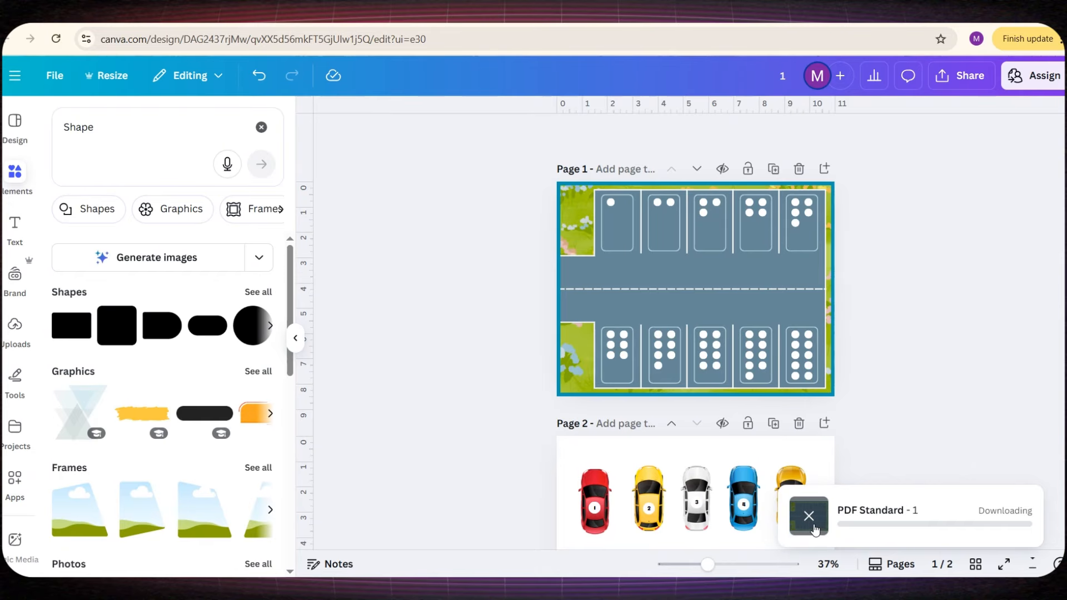
pyautogui.click(809, 517)
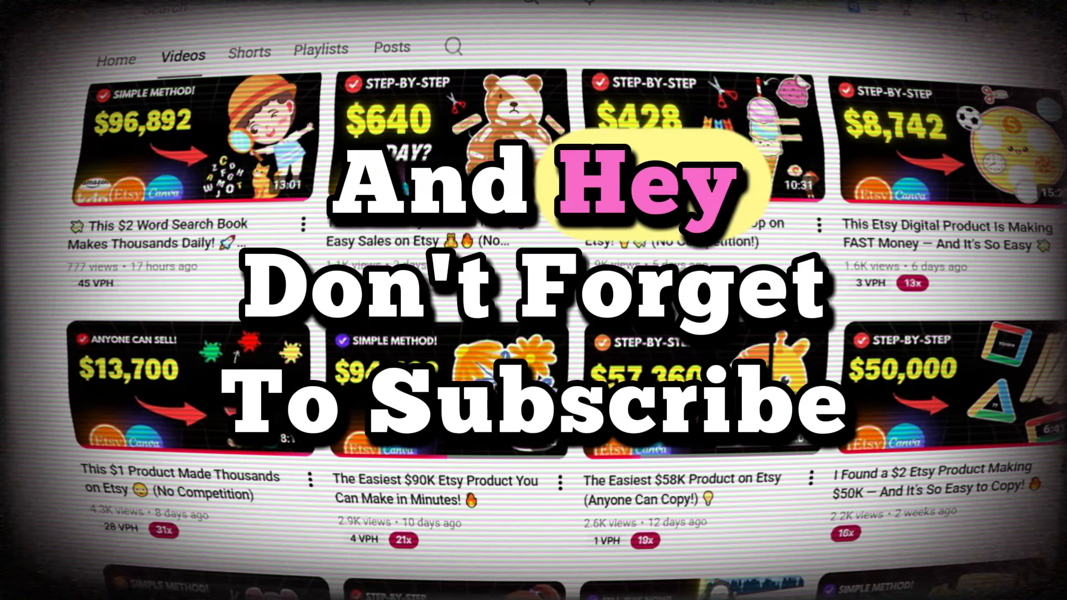